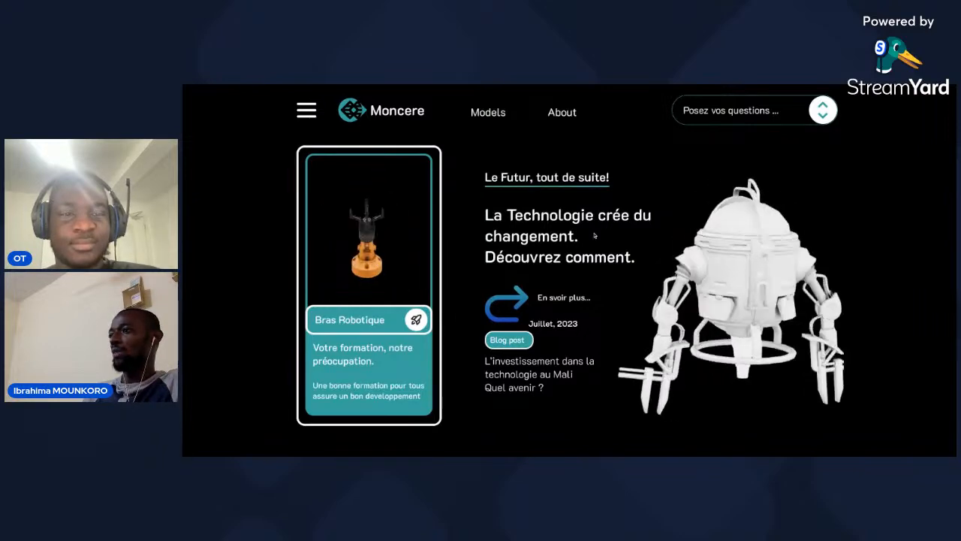
# Review the Moncere landing page prototype from the hero area through the Orobotiki and Maanaw sections to the footer.
pyautogui.scroll(-1, 595, 235)
pyautogui.scroll(-3, 595, 235)
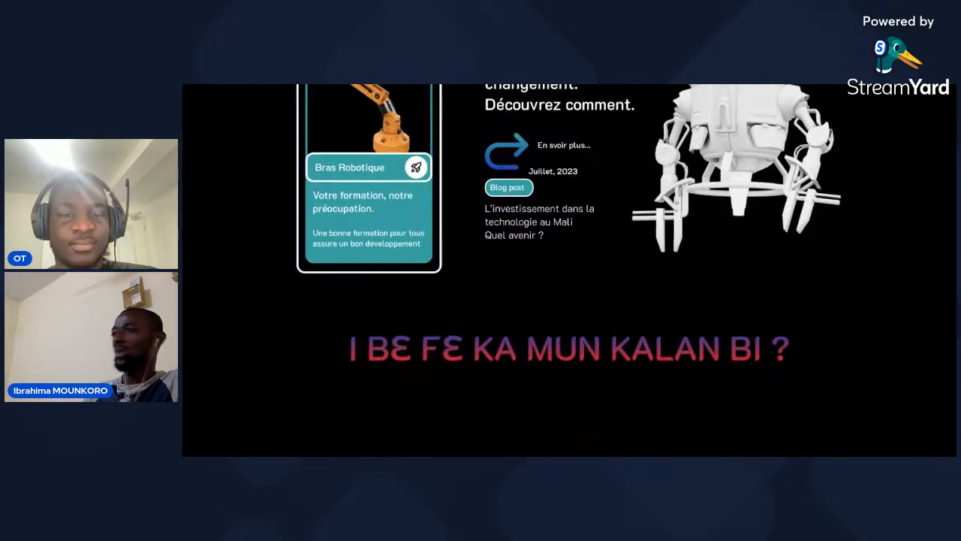
pyautogui.scroll(-3, 595, 235)
pyautogui.scroll(1, 523, 246)
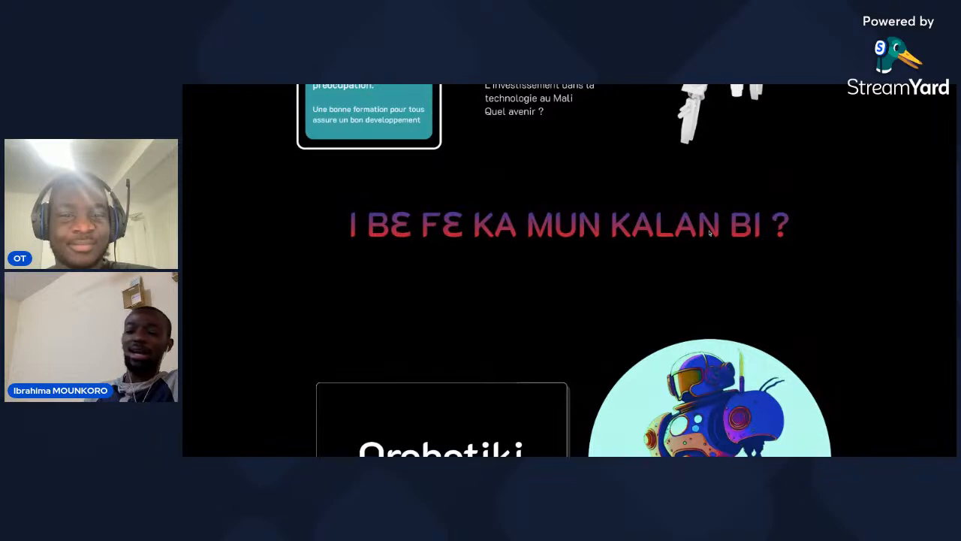
pyautogui.scroll(-1, 677, 266)
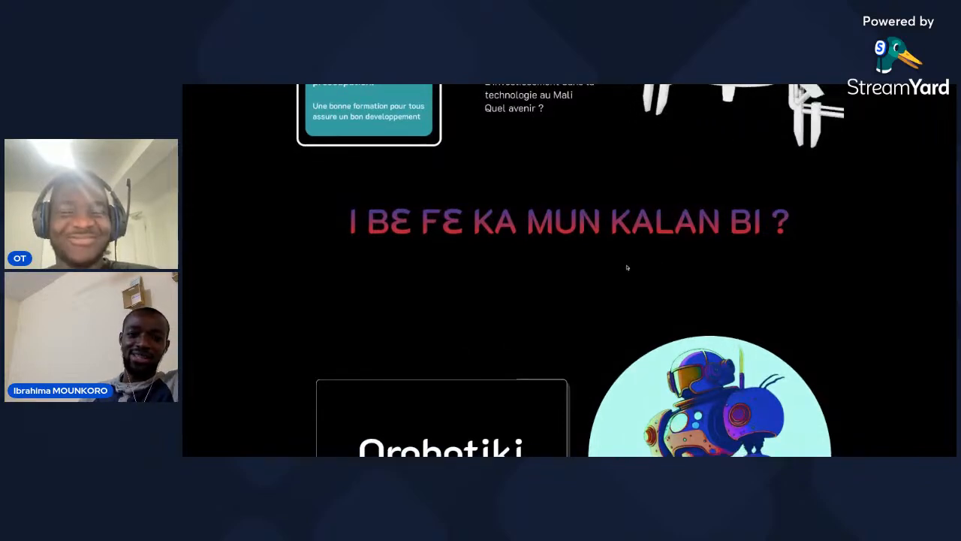
pyautogui.scroll(-3, 627, 267)
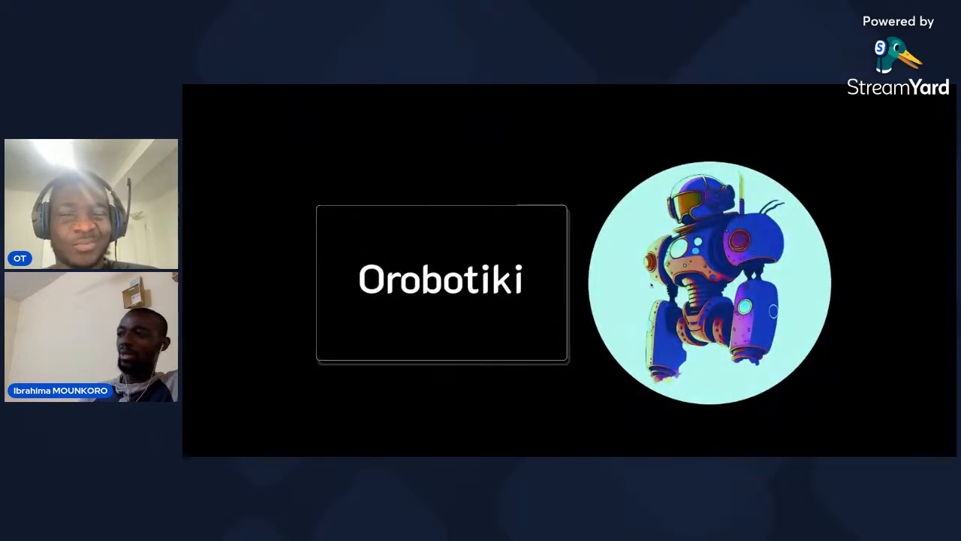
pyautogui.scroll(1, 591, 293)
pyautogui.scroll(-6, 591, 293)
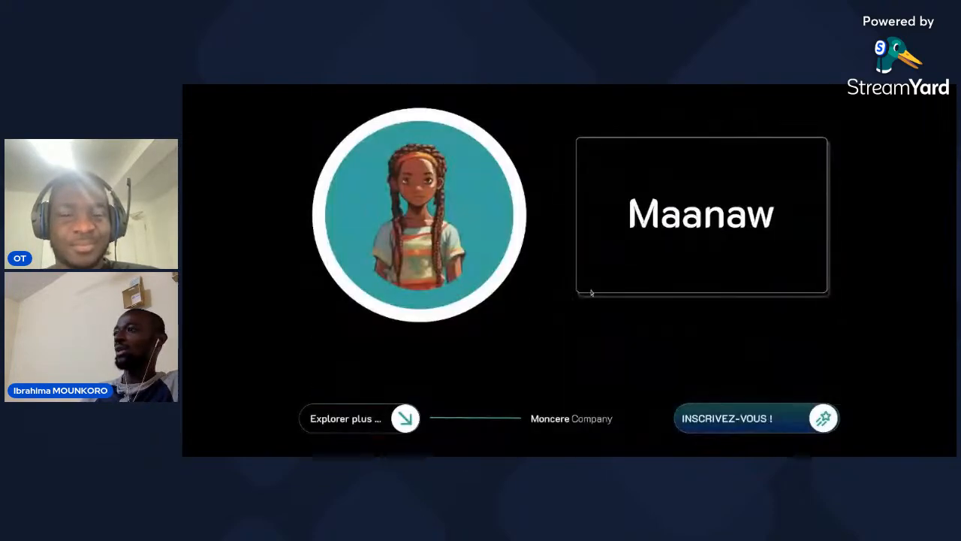
pyautogui.scroll(1, 571, 298)
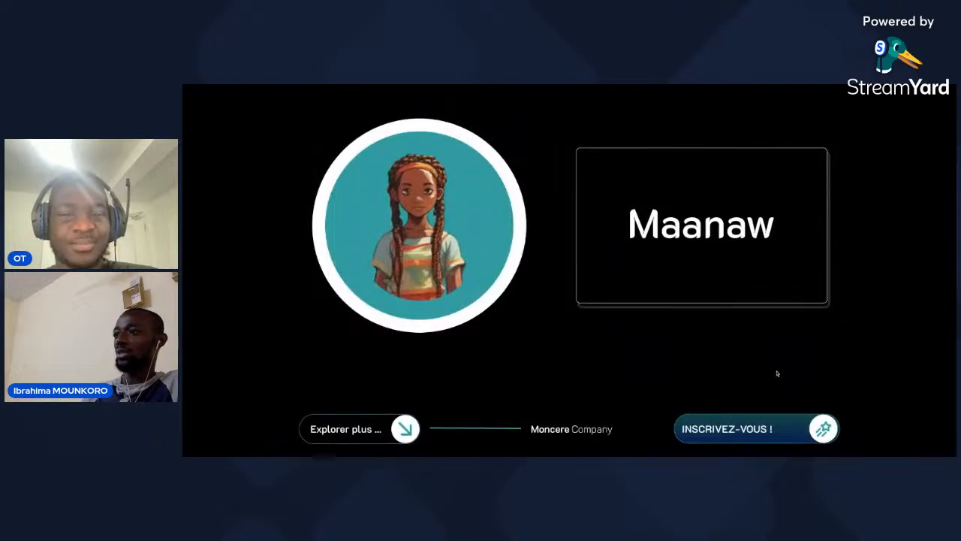
pyautogui.scroll(-1, 506, 295)
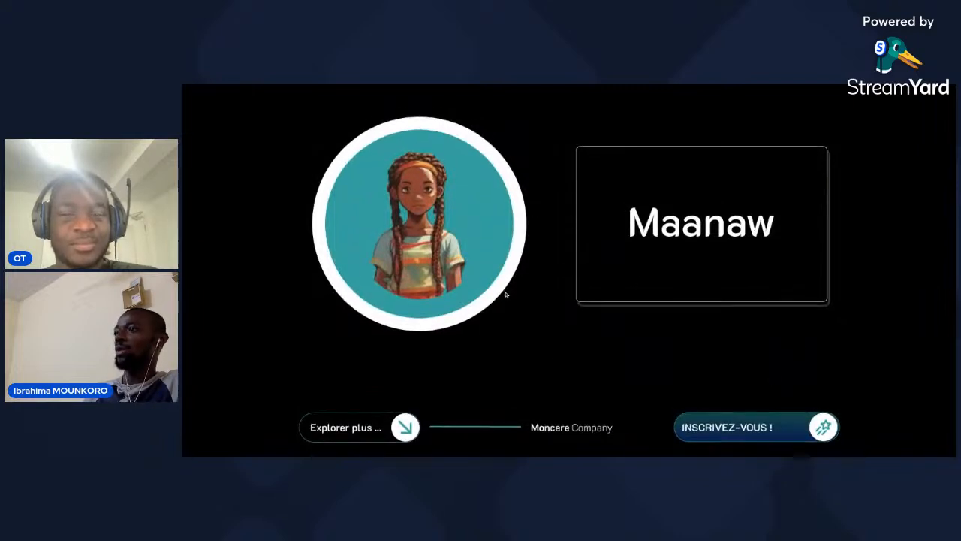
pyautogui.scroll(-1, 506, 294)
pyautogui.scroll(1, 506, 295)
pyautogui.scroll(1, 508, 295)
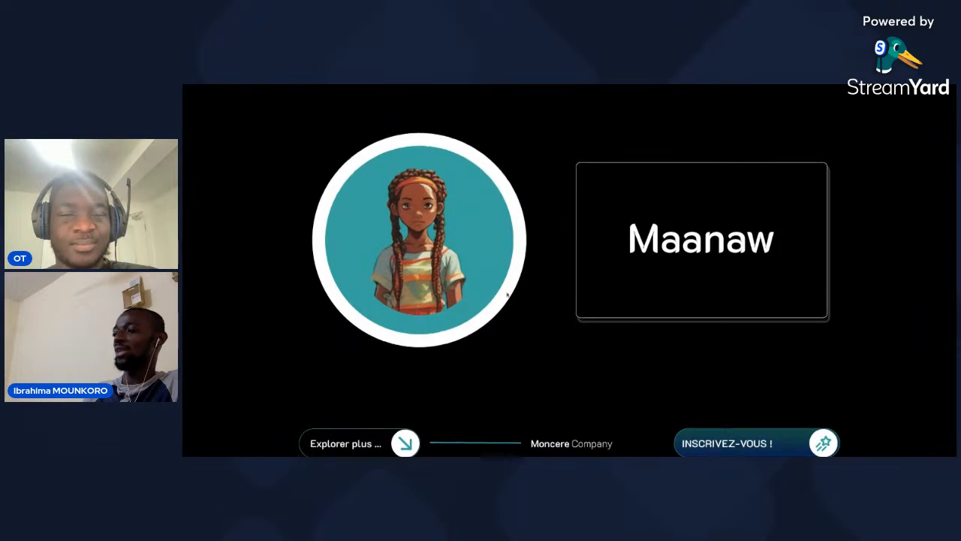
pyautogui.scroll(1, 507, 297)
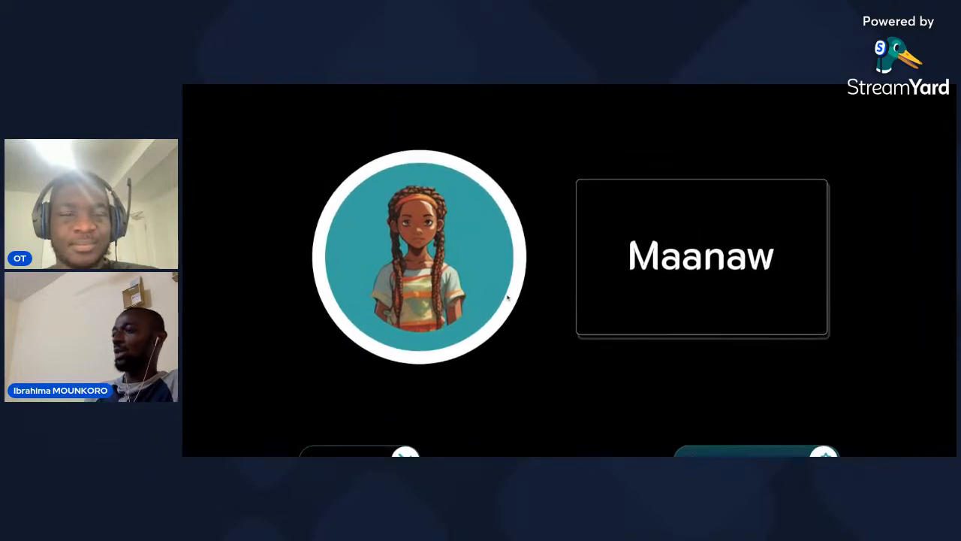
pyautogui.scroll(1, 508, 297)
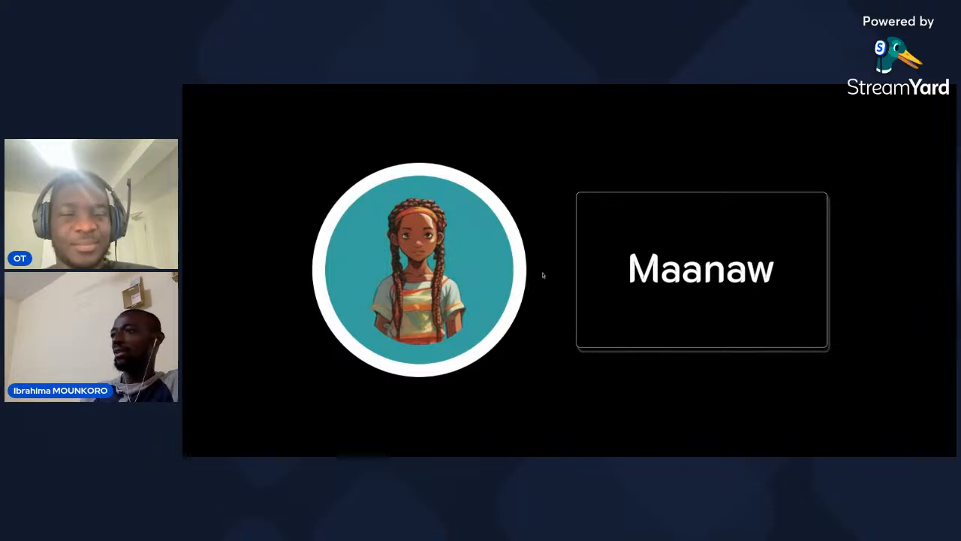
pyautogui.scroll(-1, 545, 275)
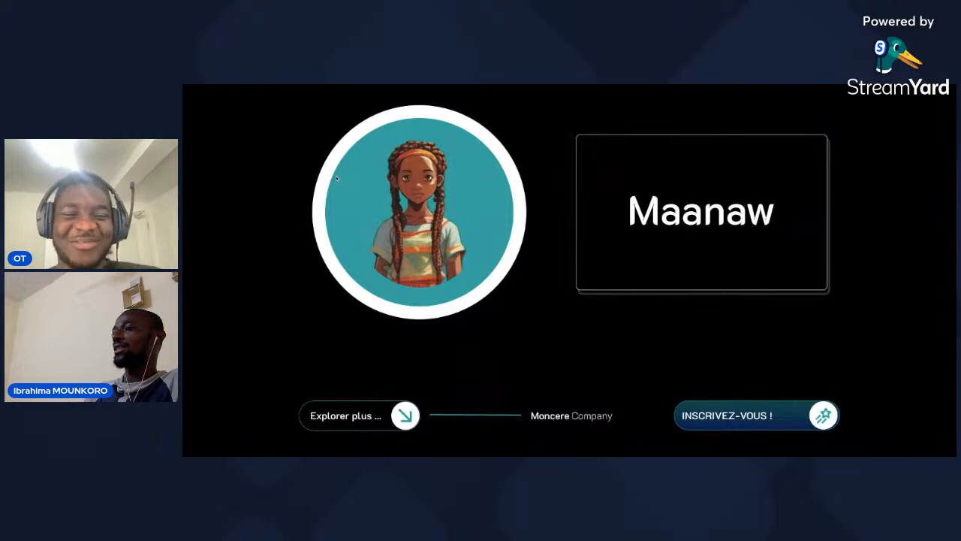
# Return to the design file and inspect the Maanaw text layer nested inside the Desktop - 4 frame.
pyautogui.moveTo(326, 86)
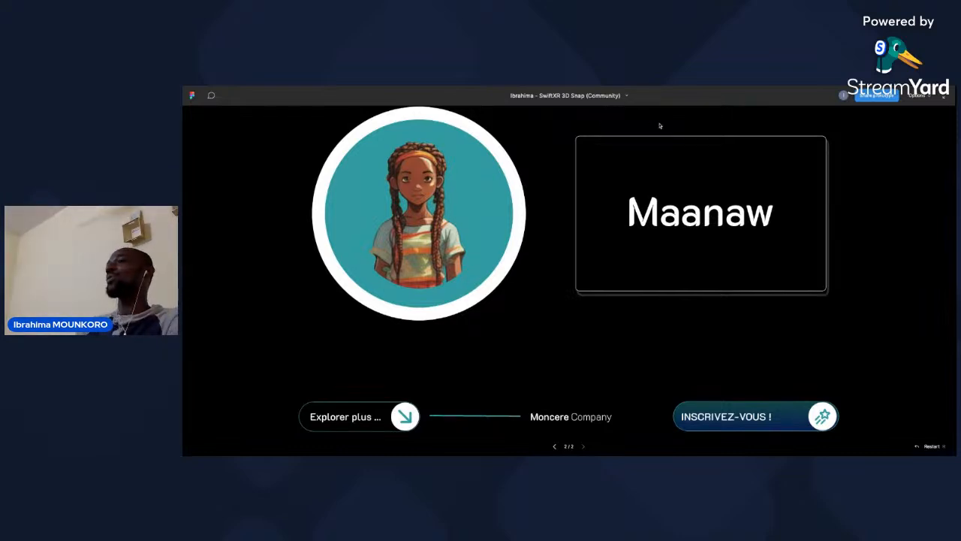
pyautogui.hotkey('ctrl', 'r')
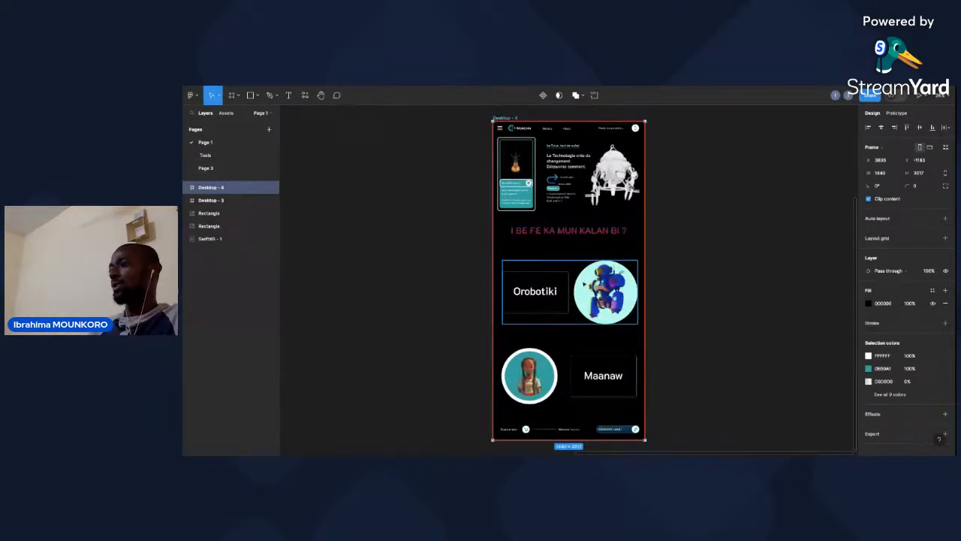
pyautogui.keyDown('ctrl'); pyautogui.scroll(5, 584, 277); pyautogui.keyUp('ctrl')
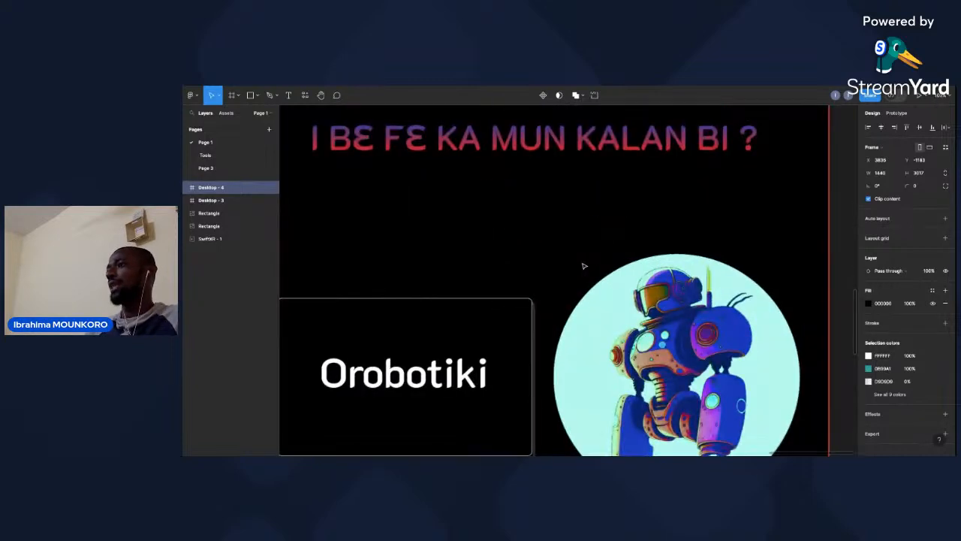
pyautogui.keyDown('ctrl'); pyautogui.scroll(-5, 584, 267); pyautogui.keyUp('ctrl')
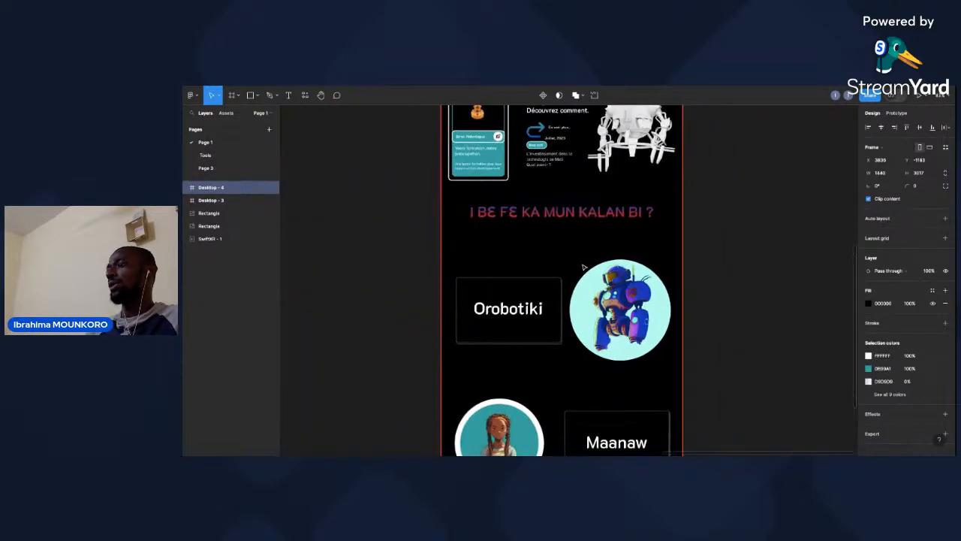
pyautogui.scroll(-1, 579, 266)
pyautogui.scroll(-1, 609, 383)
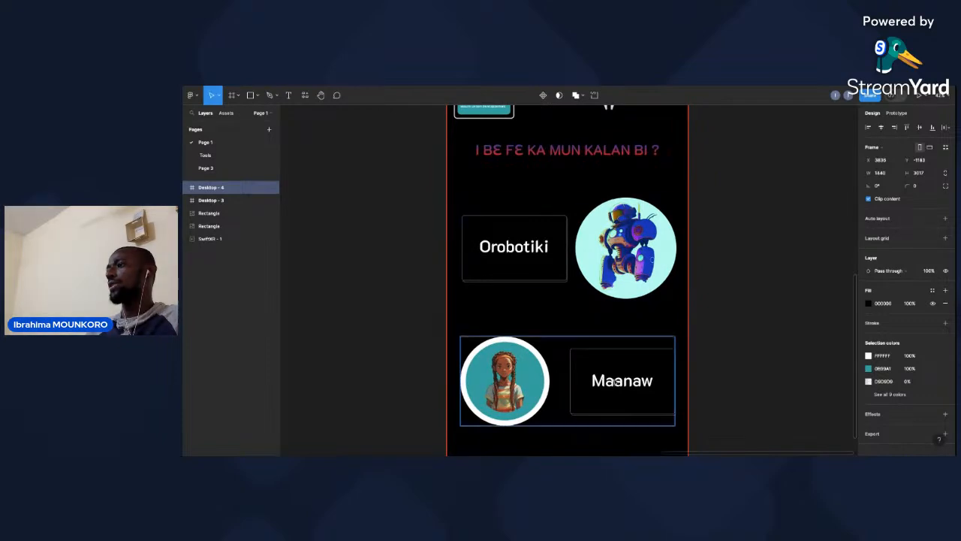
pyautogui.click(614, 384)
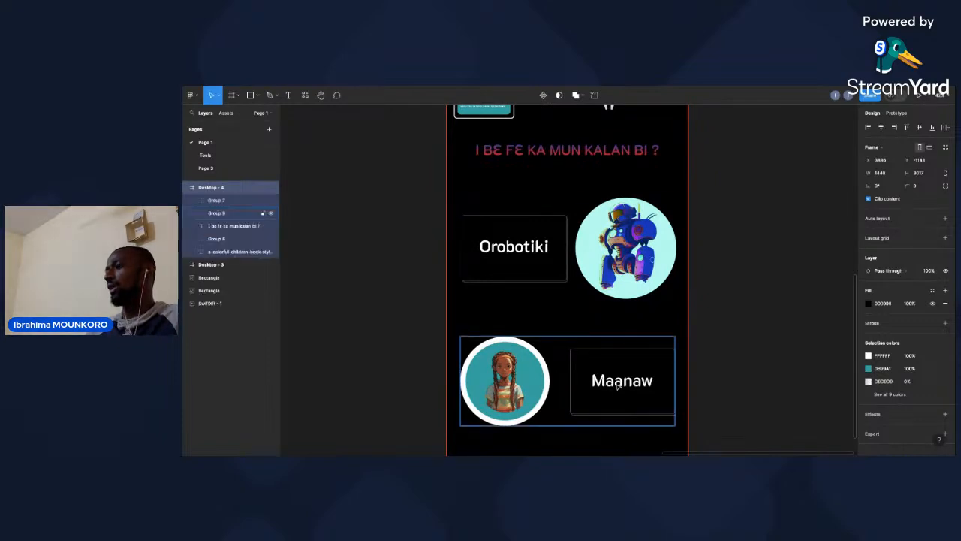
pyautogui.doubleClick(618, 384)
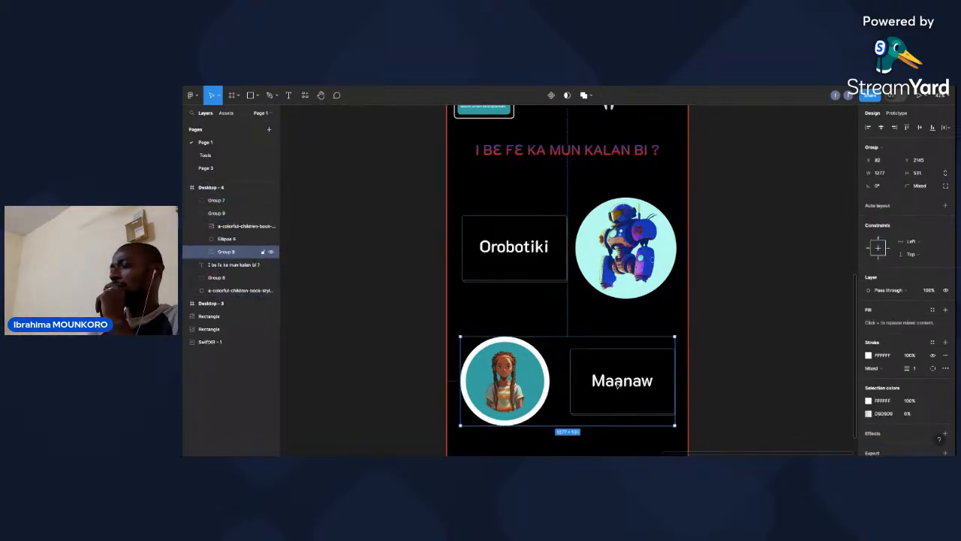
pyautogui.doubleClick(618, 384)
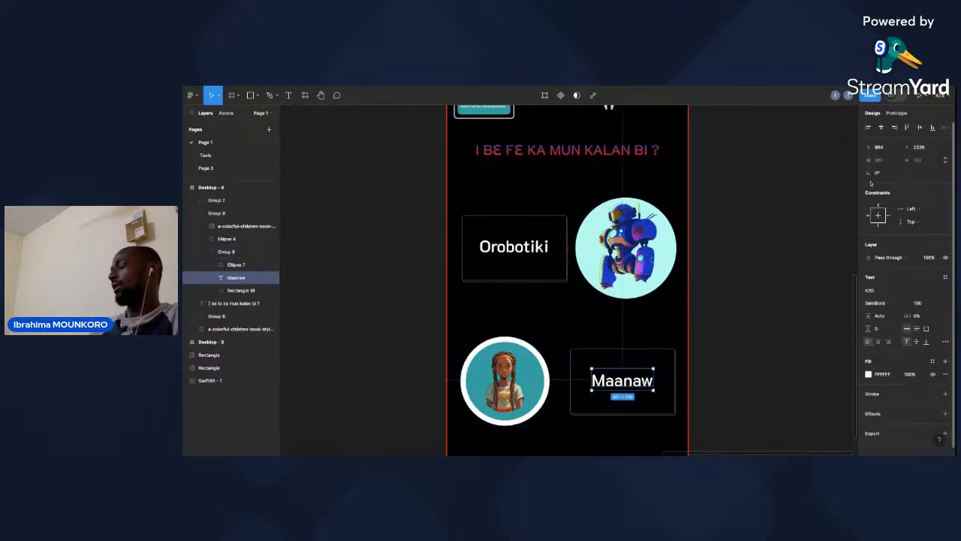
pyautogui.click(751, 249)
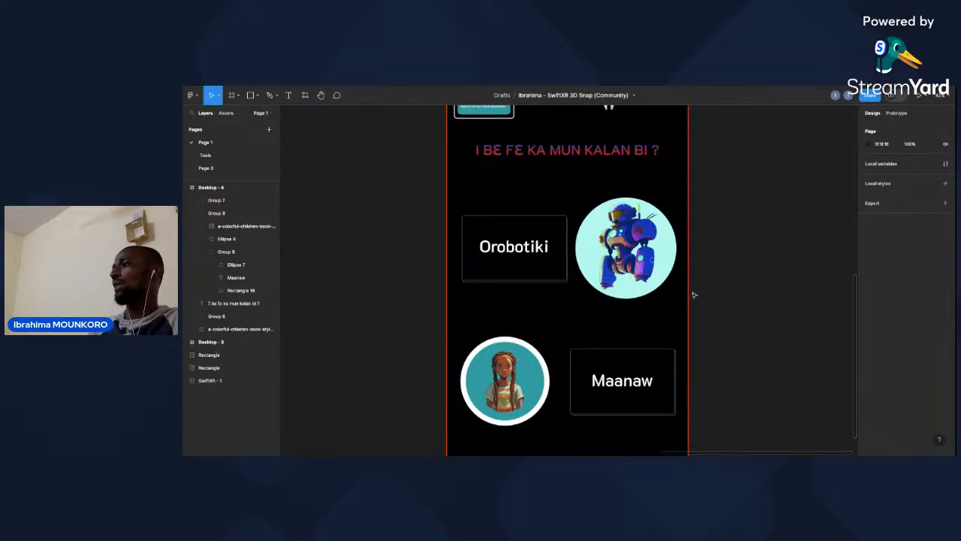
# Run the SwiftXR 3D Snap plugin on the Desktop - 4 frame and move its window clear of the layer list.
pyautogui.scroll(-1, 694, 295)
pyautogui.scroll(3, 694, 295)
pyautogui.scroll(2, 694, 295)
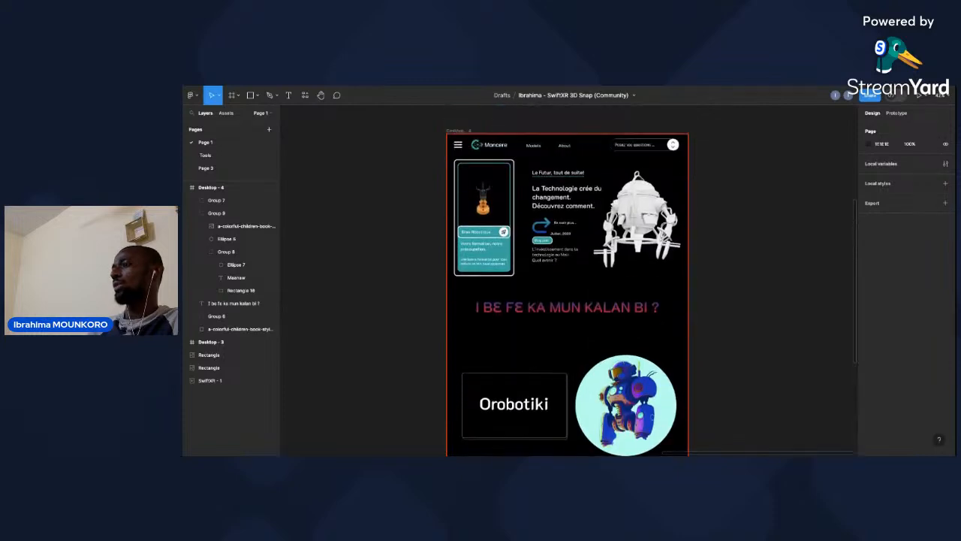
pyautogui.scroll(-1, 685, 301)
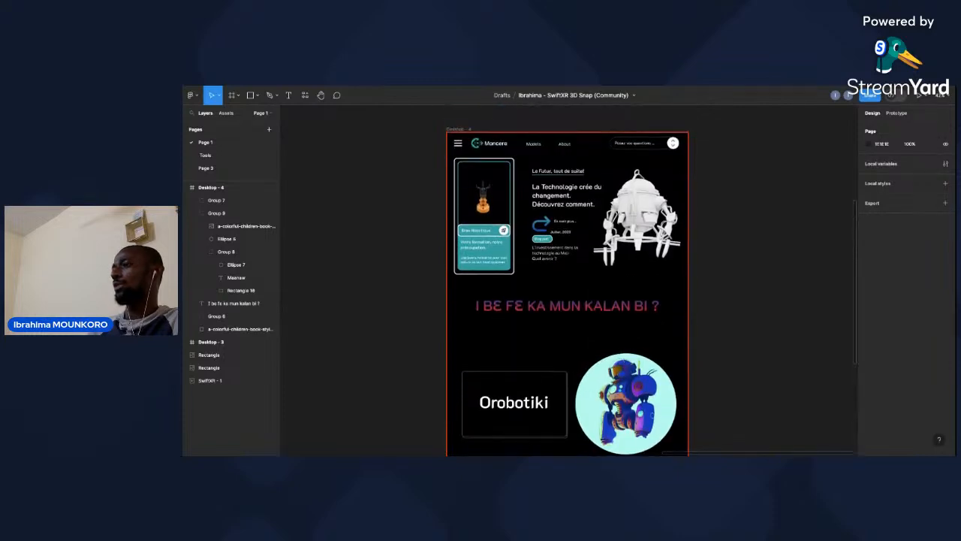
pyautogui.rightClick(682, 304)
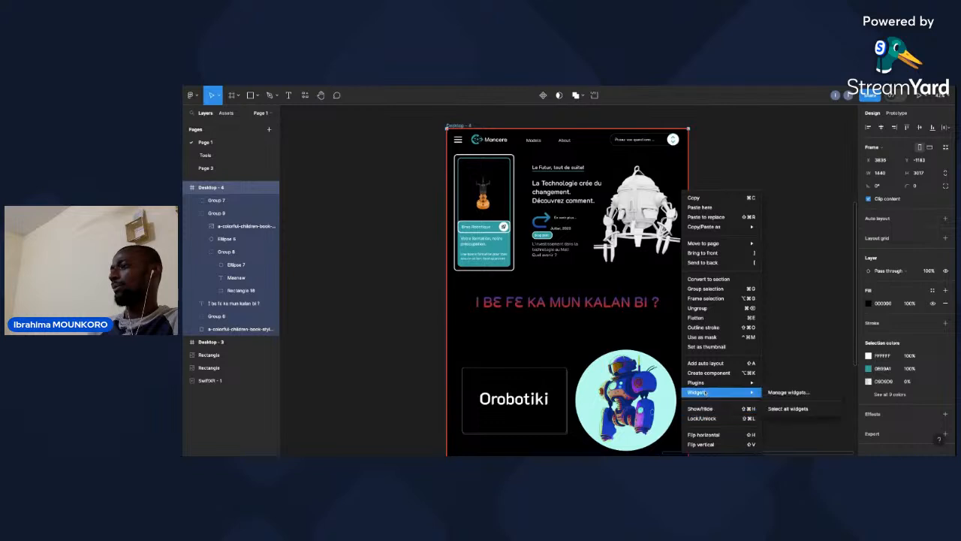
pyautogui.moveTo(706, 384)
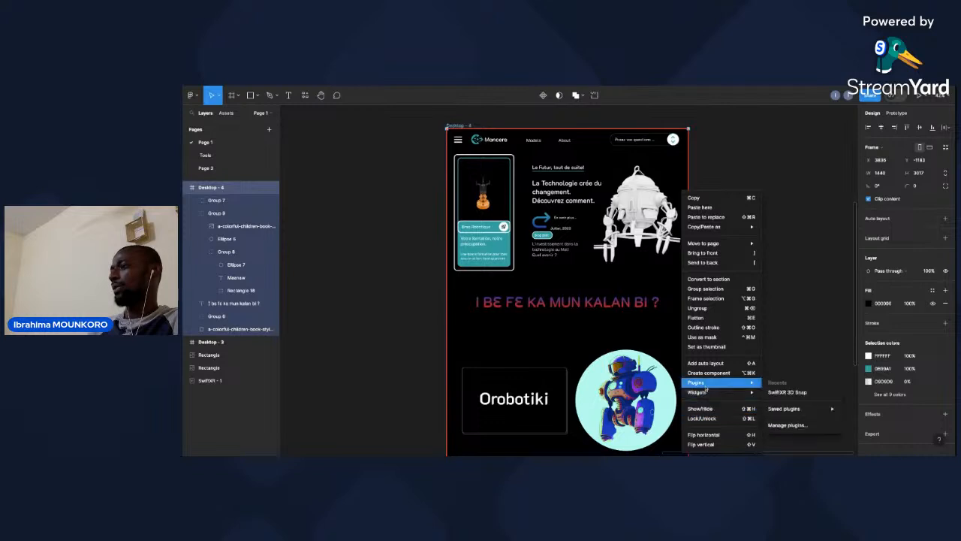
pyautogui.click(791, 393)
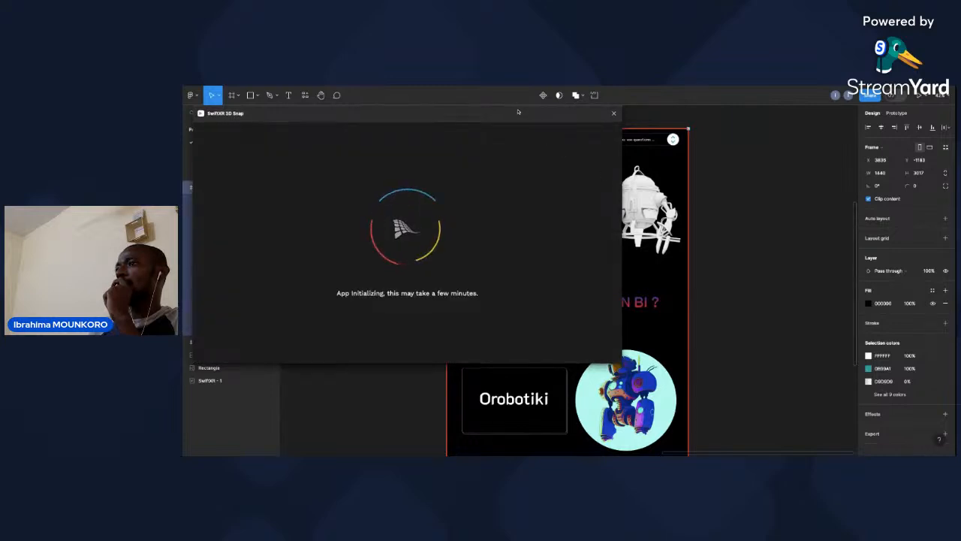
pyautogui.moveTo(518, 112); pyautogui.dragTo(651, 130)
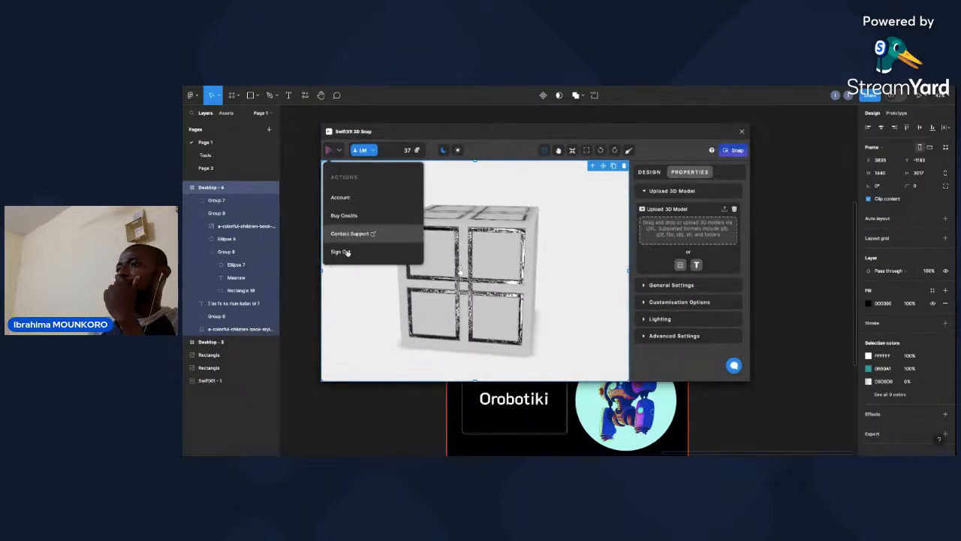
# Return to the plugin's home screen and create a new project named "Bamanankan".
pyautogui.click(341, 252)
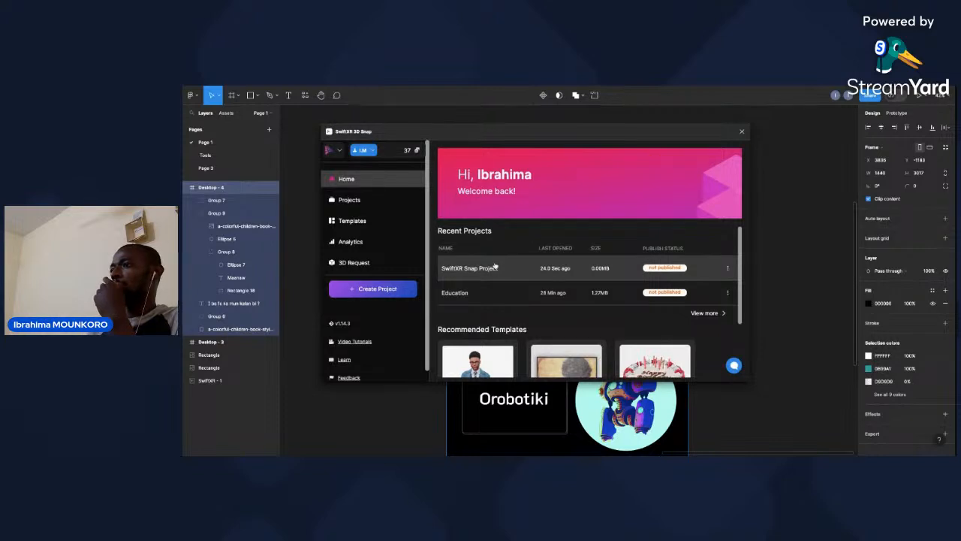
pyautogui.click(390, 290)
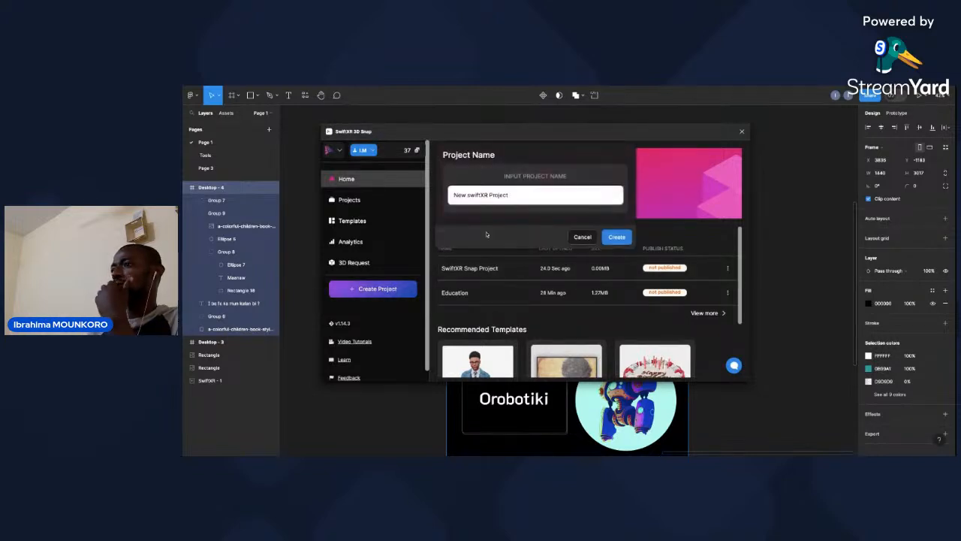
pyautogui.click(526, 197)
pyautogui.hotkey('ctrl', 'a')
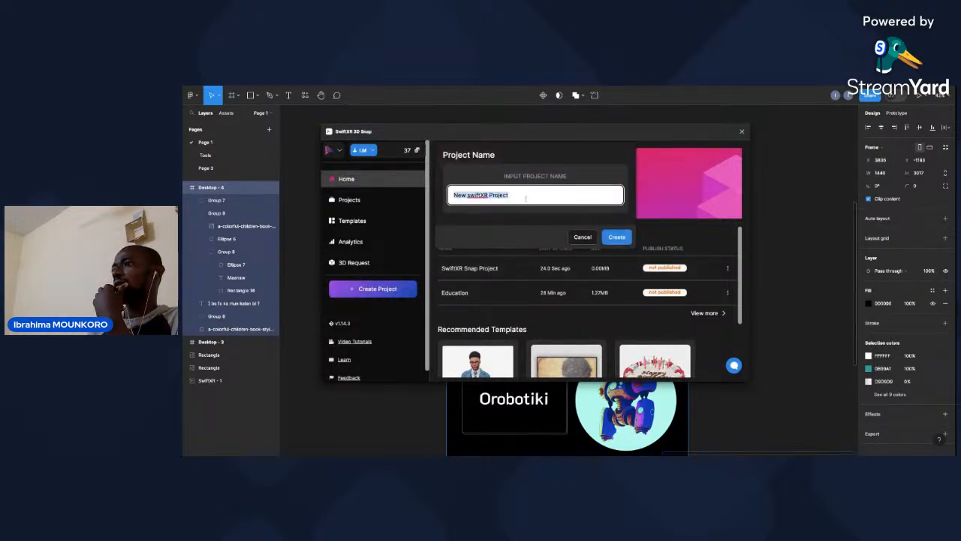
pyautogui.write('R')
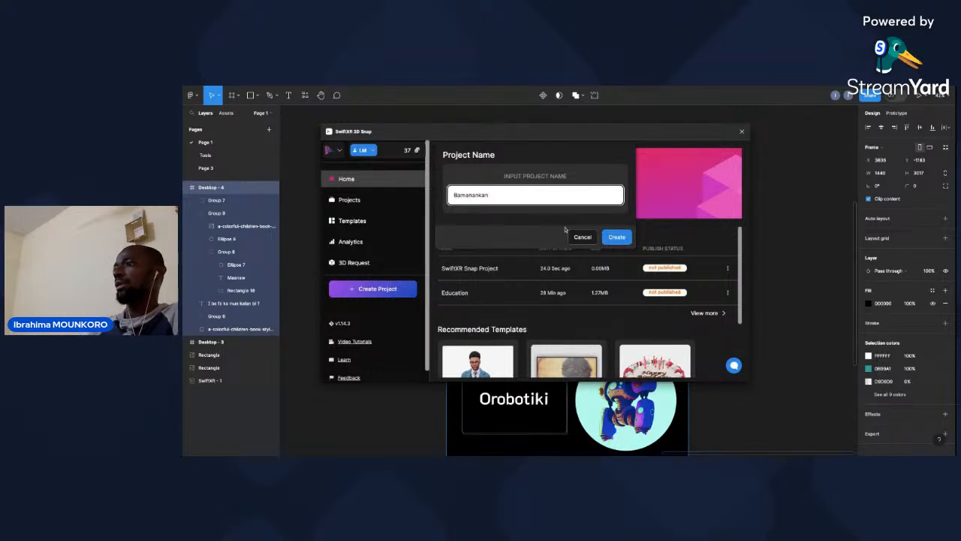
pyautogui.click(616, 237)
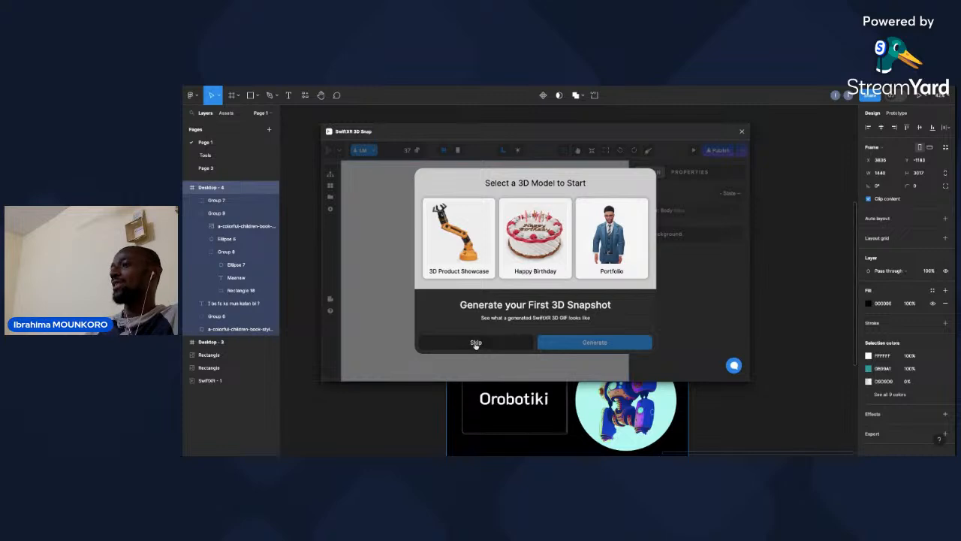
# Skip the starter 3D model and the tutorial video, and display the available component categories in the new project.
pyautogui.click(475, 342)
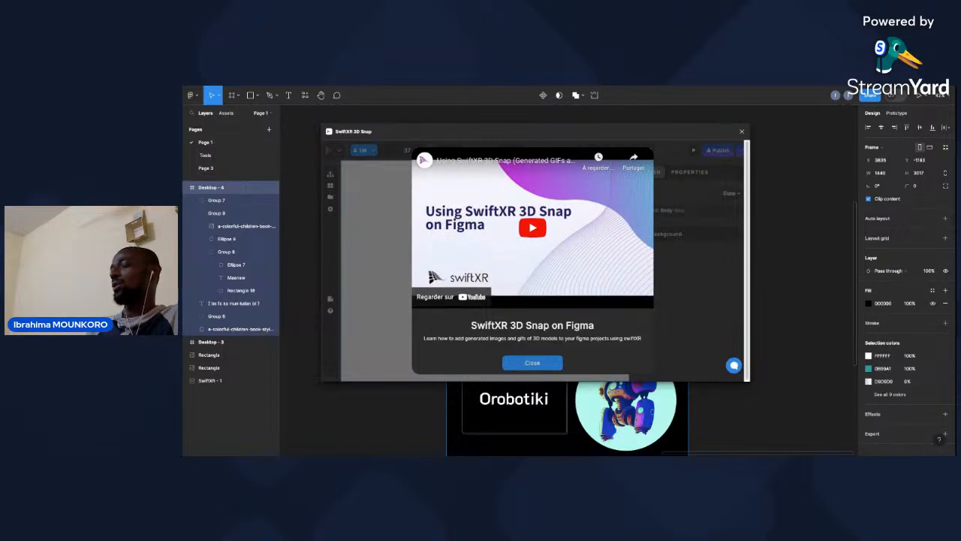
pyautogui.click(533, 362)
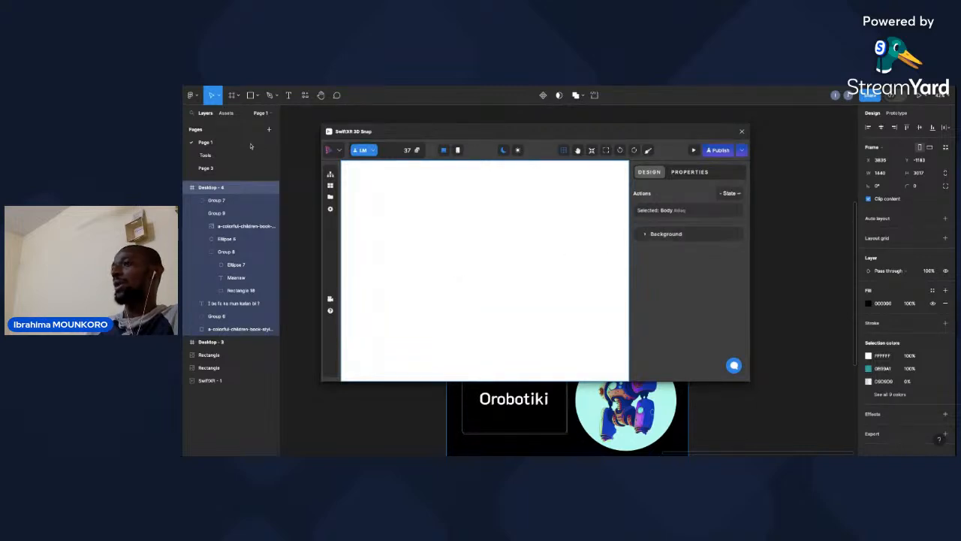
pyautogui.click(331, 174)
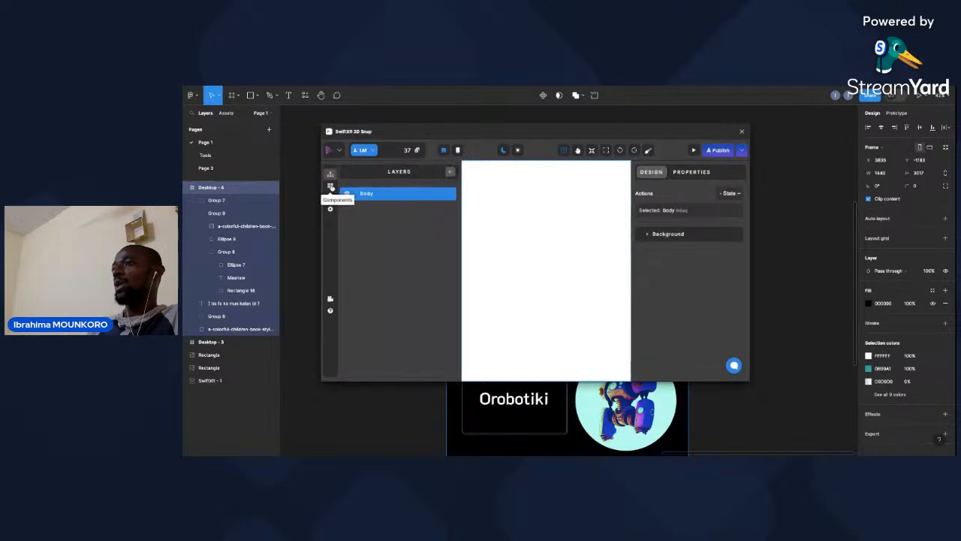
pyautogui.click(330, 186)
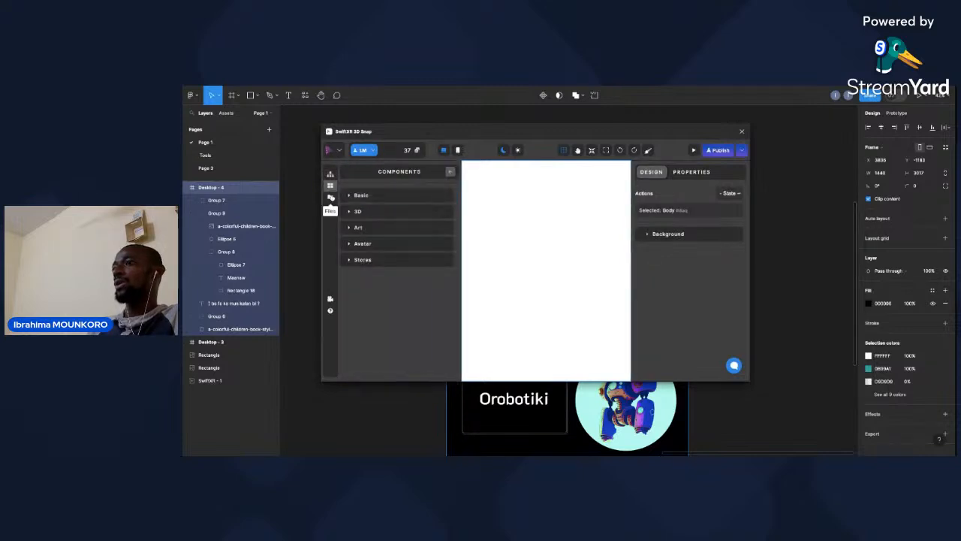
pyautogui.click(331, 197)
pyautogui.click(331, 186)
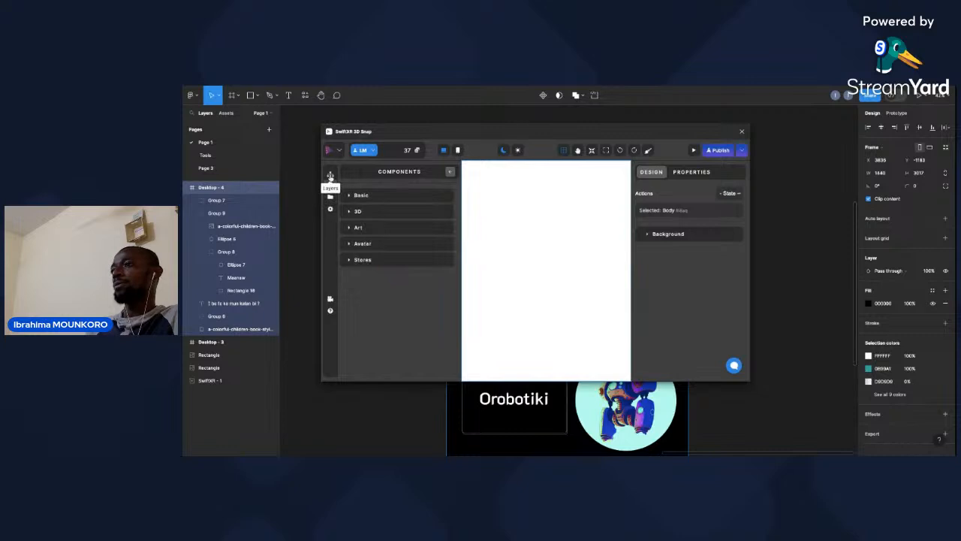
pyautogui.click(331, 175)
pyautogui.click(330, 185)
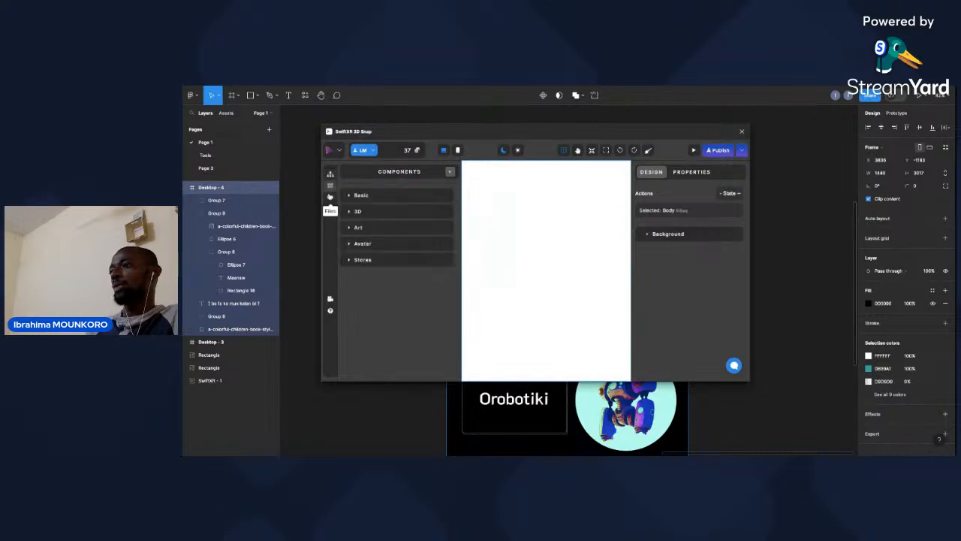
pyautogui.click(330, 196)
# Add a 2 Columns component from the Basic category to the empty page.
pyautogui.click(330, 186)
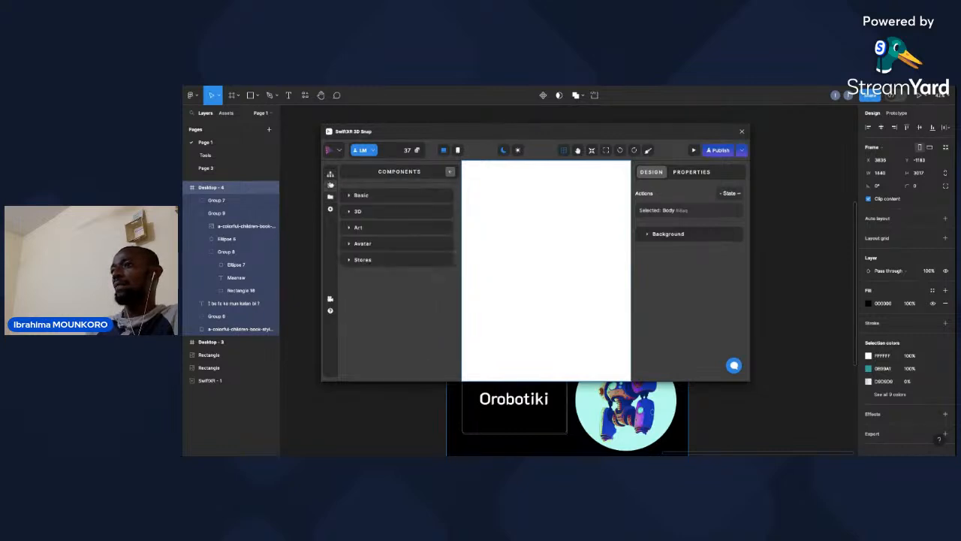
pyautogui.click(358, 196)
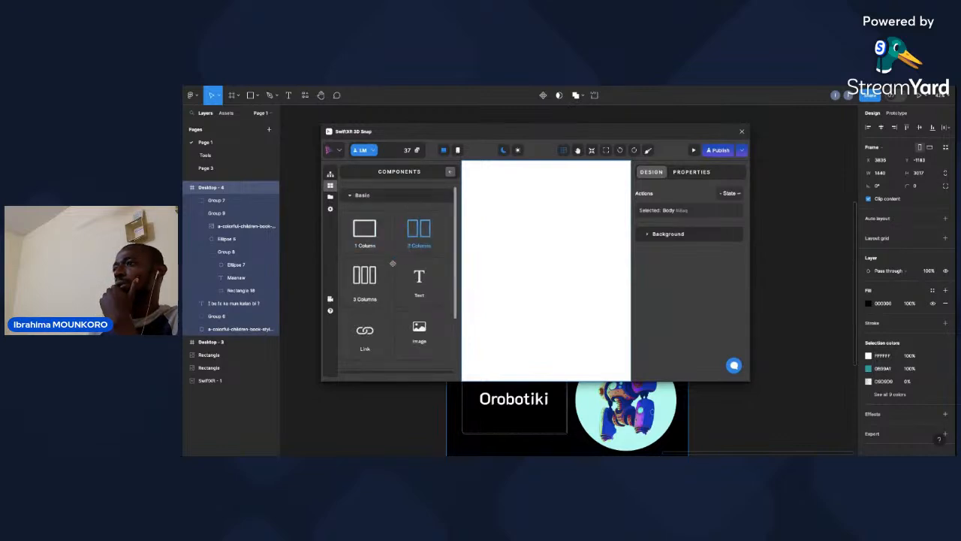
pyautogui.click(422, 231)
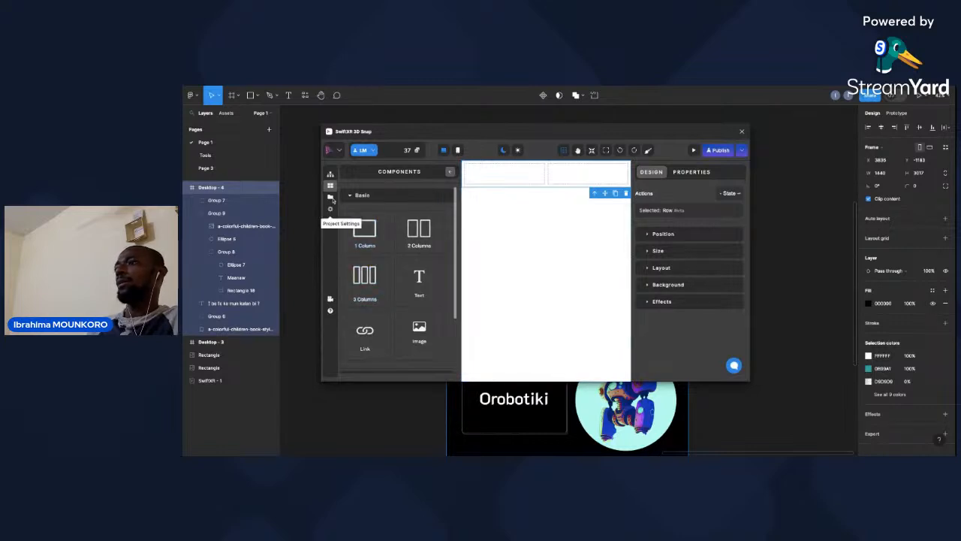
# Insert a Sketchfab Model component from the Stores category into the row's first column.
pyautogui.click(528, 171)
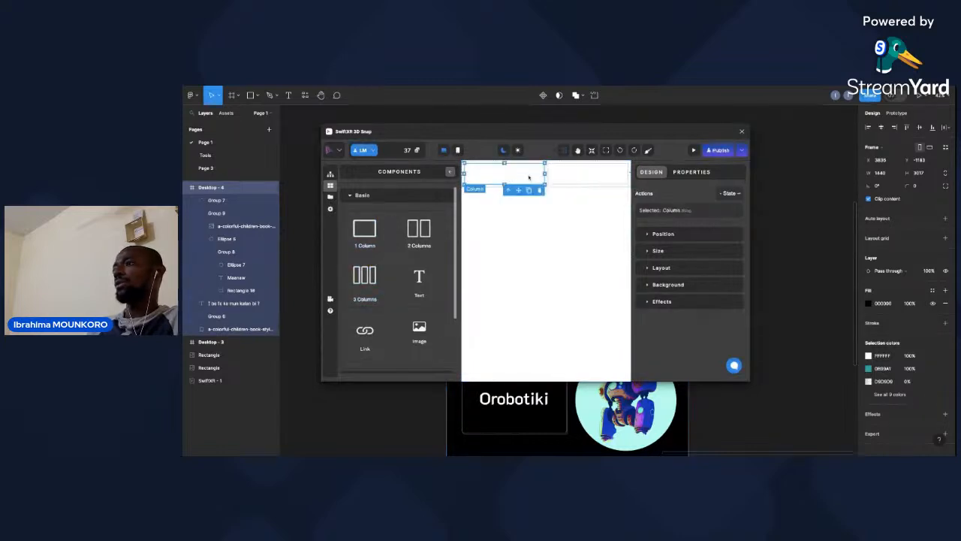
pyautogui.click(330, 197)
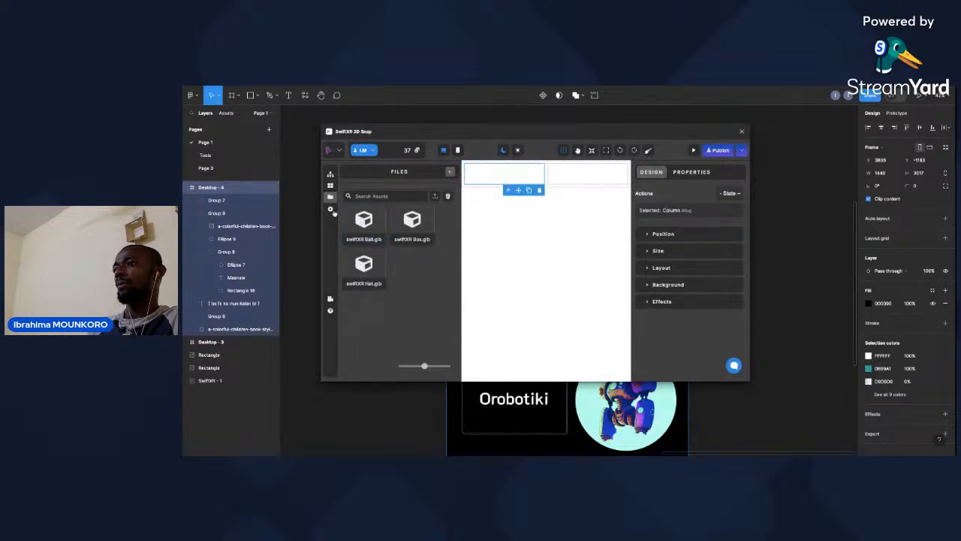
pyautogui.click(329, 186)
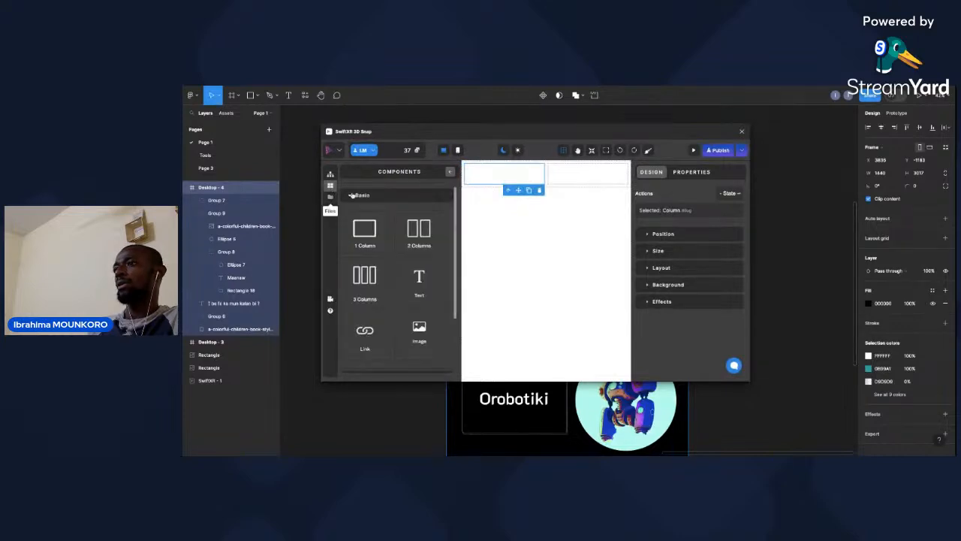
pyautogui.click(353, 196)
pyautogui.click(363, 260)
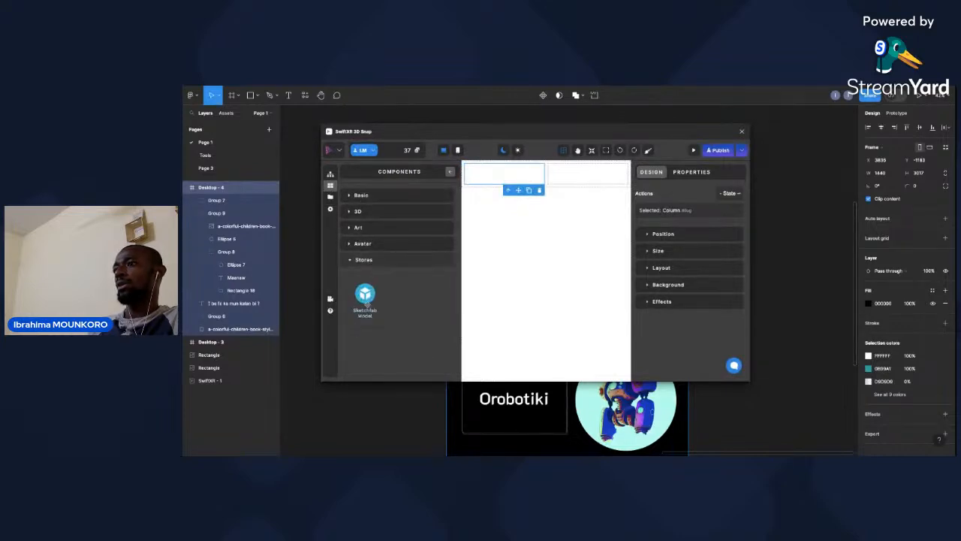
pyautogui.moveTo(502, 233); pyautogui.dragTo(502, 230)
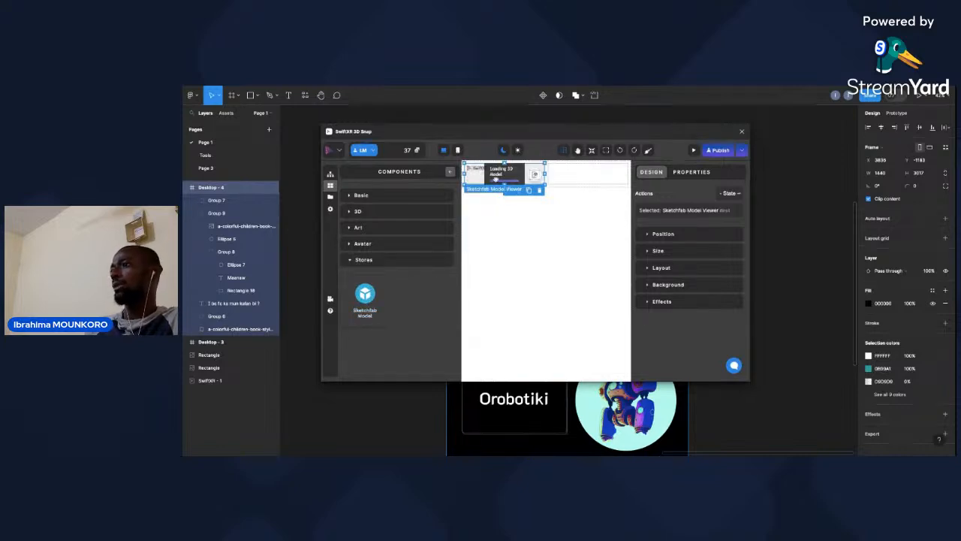
# Open the Sketchfab asset browser for the inserted model viewer and search for "human".
pyautogui.doubleClick(501, 183)
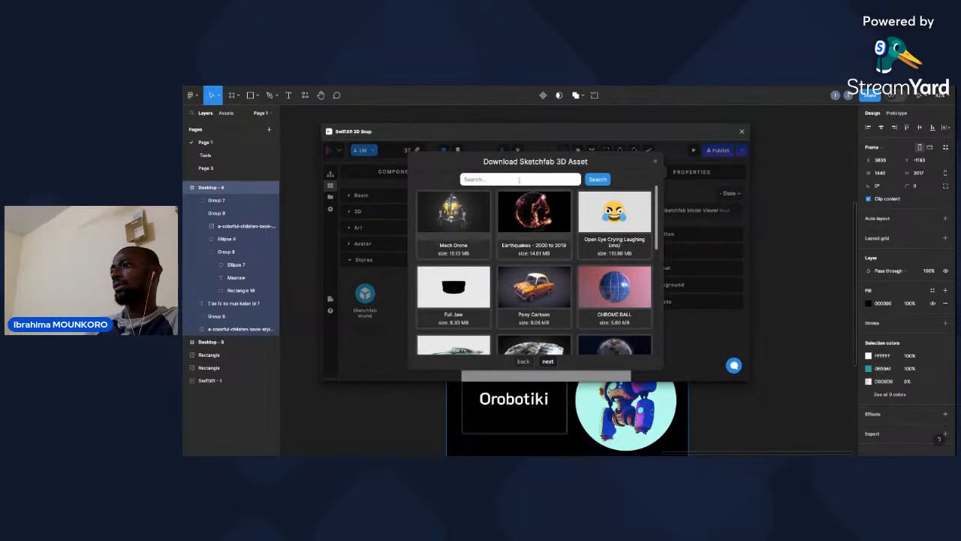
pyautogui.click(519, 180)
pyautogui.write('human')
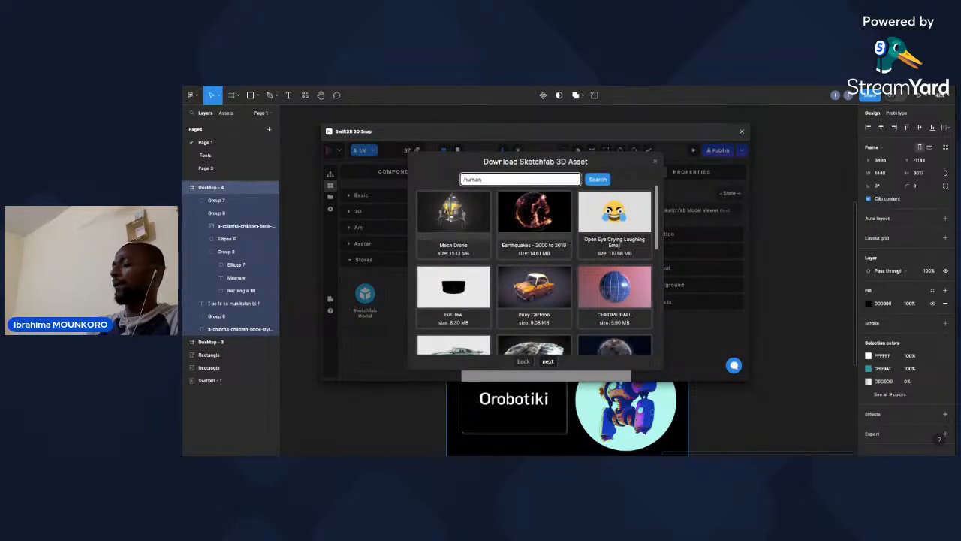
pyautogui.press('Return')
# Browse the Sketchfab results and download the 0.39 MB Human Head model into the viewer.
pyautogui.scroll(-1, 524, 245)
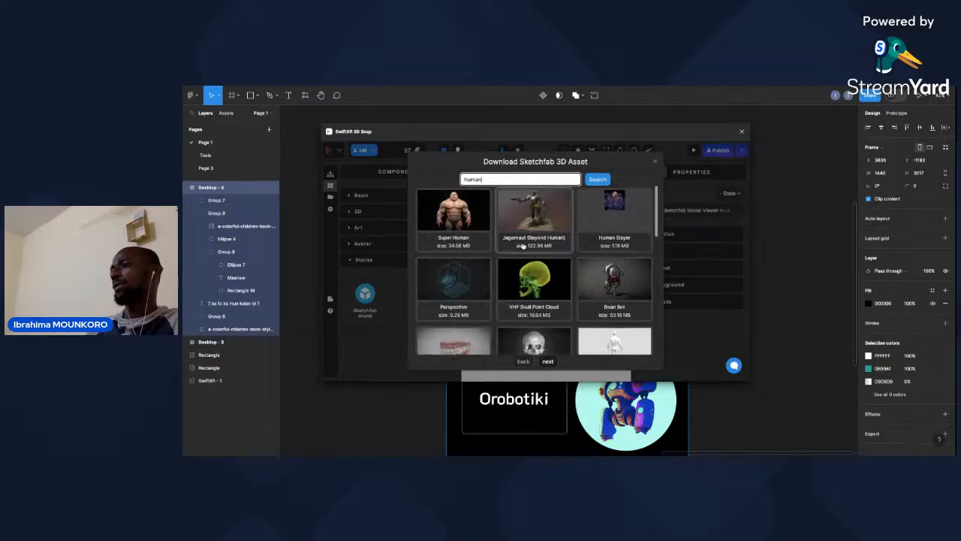
pyautogui.scroll(1, 523, 246)
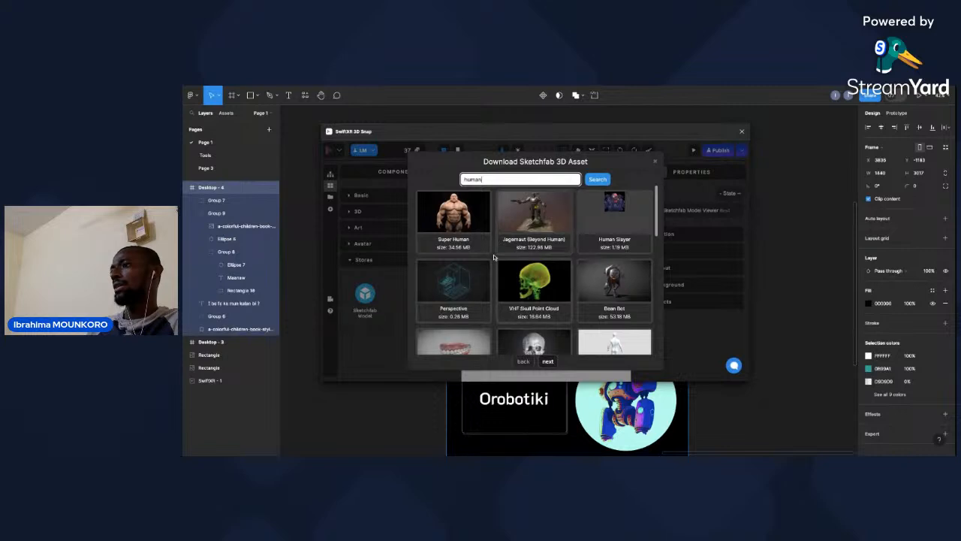
pyautogui.scroll(-1, 494, 258)
pyautogui.scroll(-3, 494, 258)
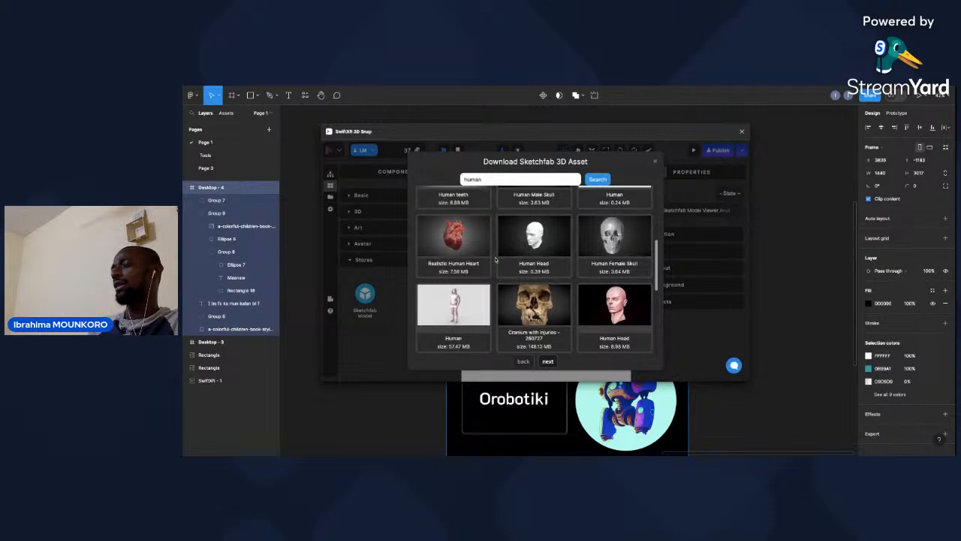
pyautogui.scroll(-1, 534, 270)
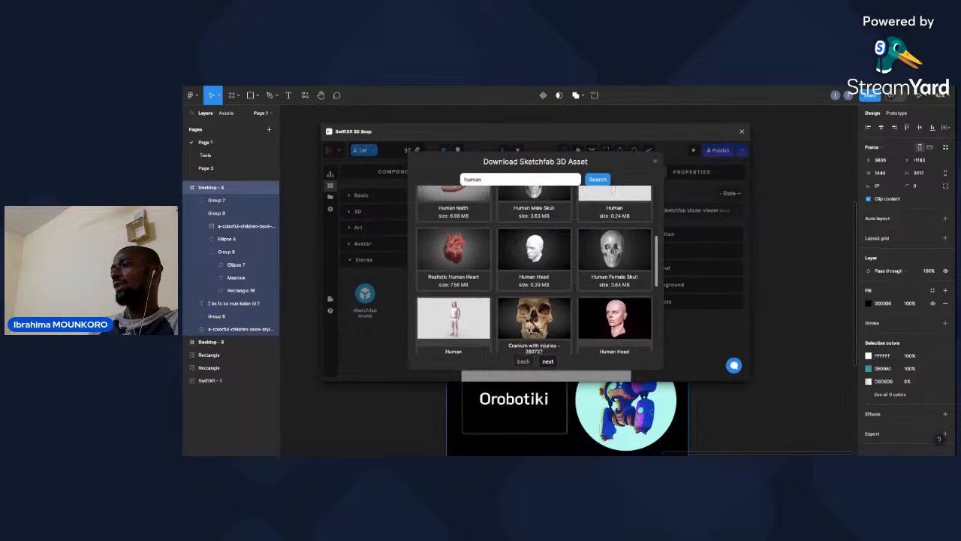
pyautogui.scroll(-1, 534, 271)
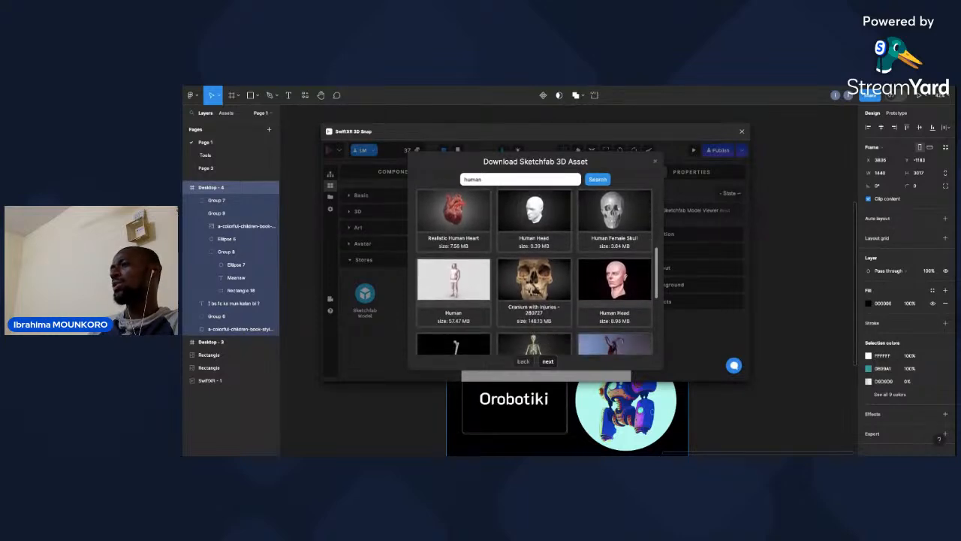
pyautogui.scroll(2, 534, 270)
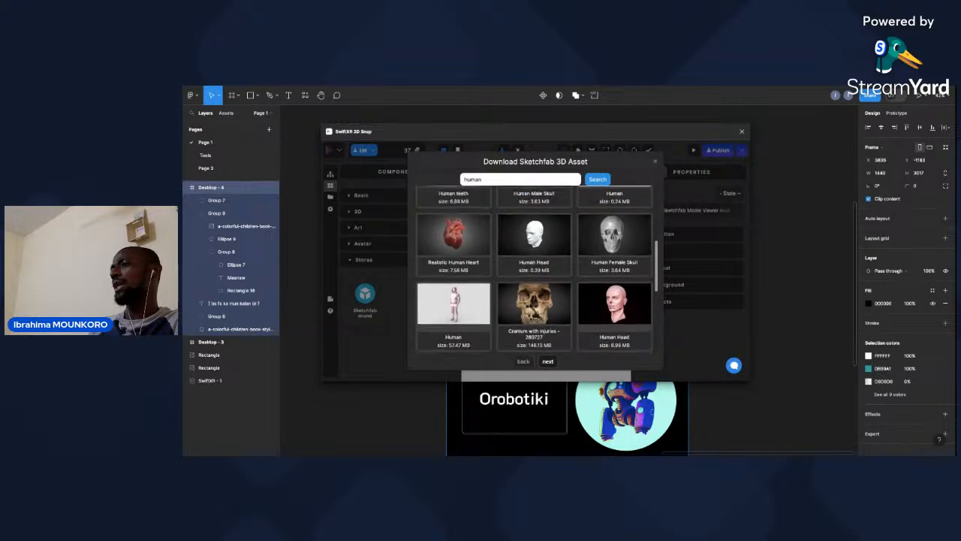
pyautogui.scroll(1, 534, 271)
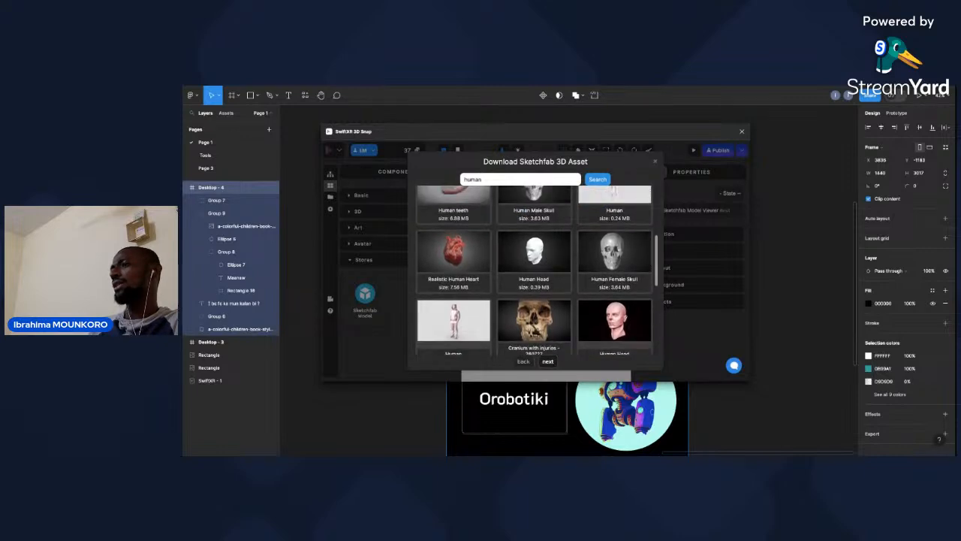
pyautogui.scroll(-5, 534, 270)
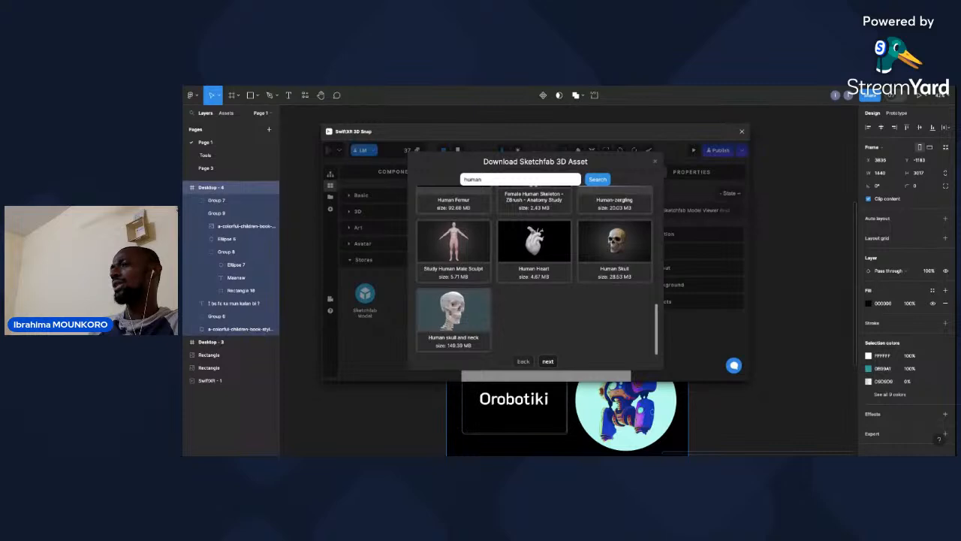
pyautogui.scroll(5, 534, 270)
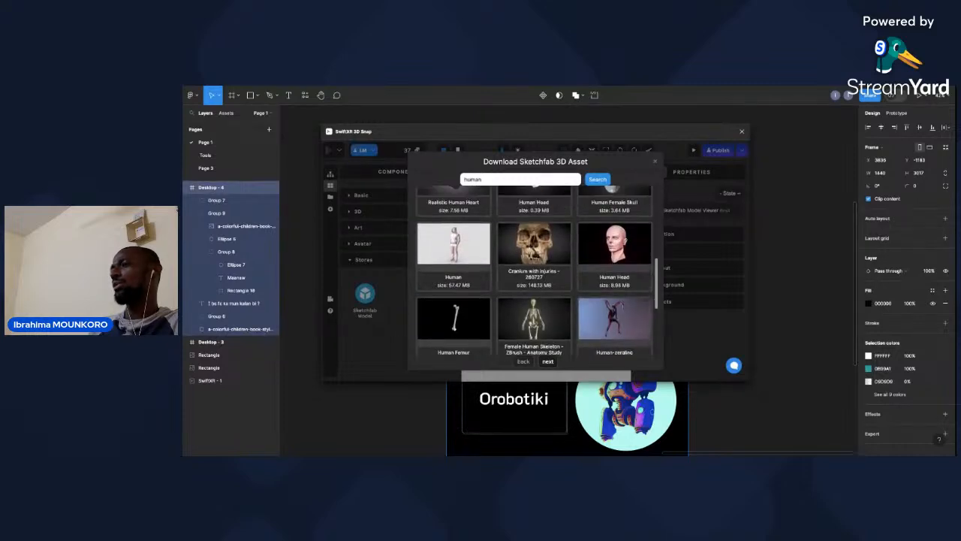
pyautogui.scroll(2, 534, 271)
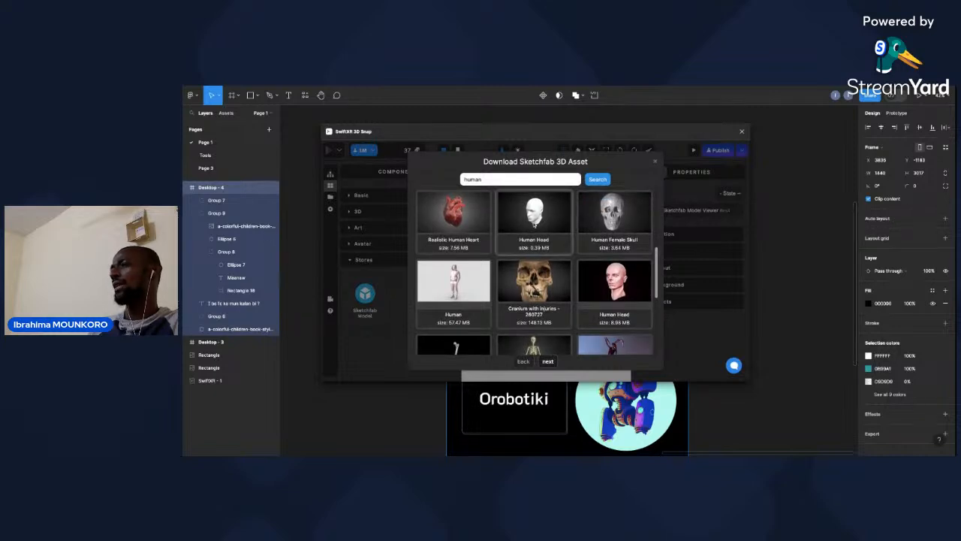
pyautogui.click(534, 219)
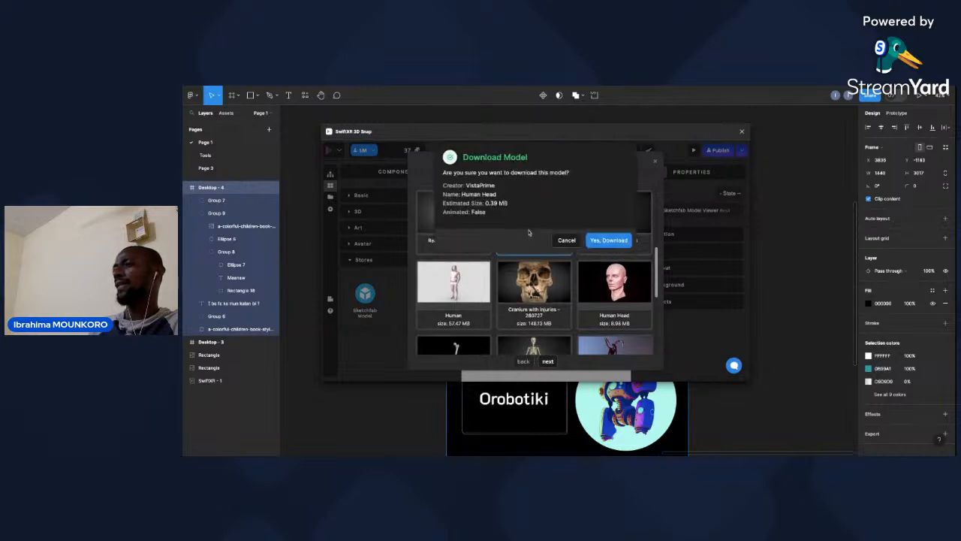
pyautogui.click(609, 241)
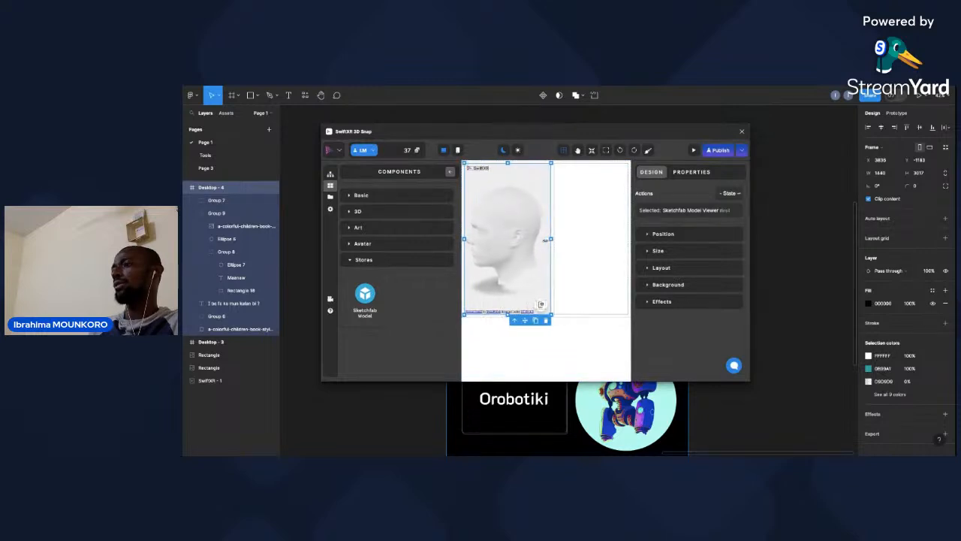
# Rotate the Human Head model in its viewer to inspect it from different angles.
pyautogui.moveTo(488, 250)
pyautogui.mouseDown()
pyautogui.moveTo(523, 251)
pyautogui.moveTo(484, 245)
pyautogui.moveTo(513, 260)
pyautogui.moveTo(504, 253)
pyautogui.mouseUp()
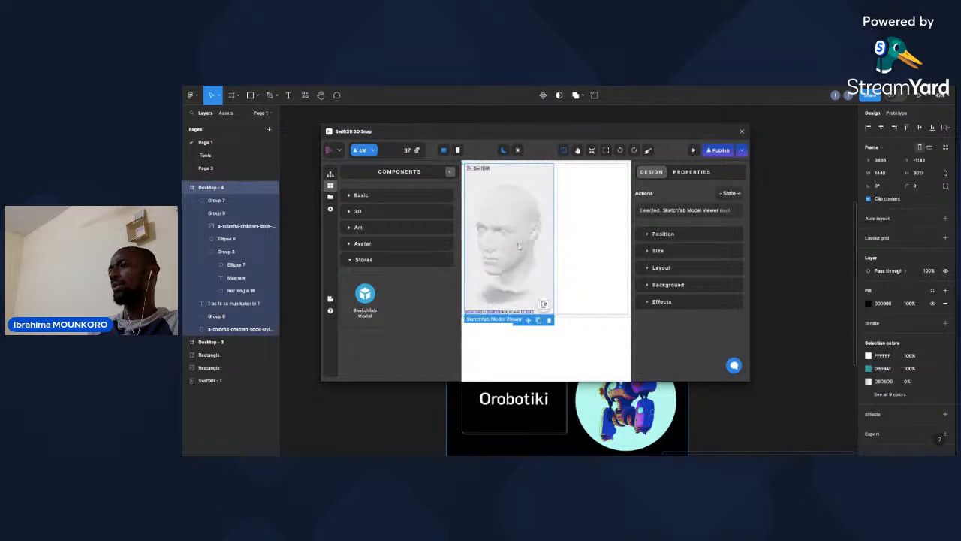
pyautogui.moveTo(519, 247)
pyautogui.mouseDown()
pyautogui.moveTo(540, 260)
pyautogui.moveTo(473, 273)
pyautogui.mouseUp()
pyautogui.moveTo(503, 242)
pyautogui.mouseDown()
pyautogui.moveTo(521, 258)
pyautogui.moveTo(507, 260)
pyautogui.mouseUp()
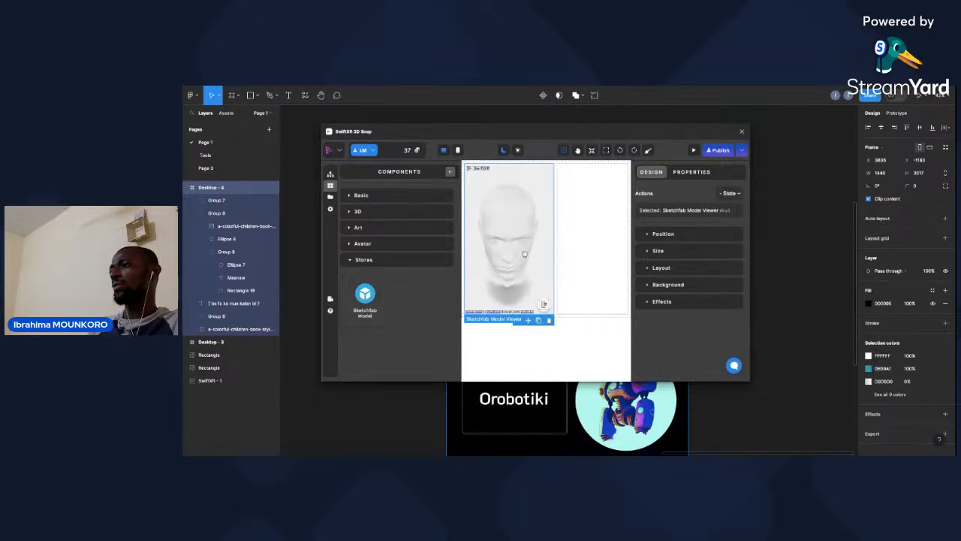
# Add a Text component to the empty second column and select all its placeholder text for editing.
pyautogui.click(571, 248)
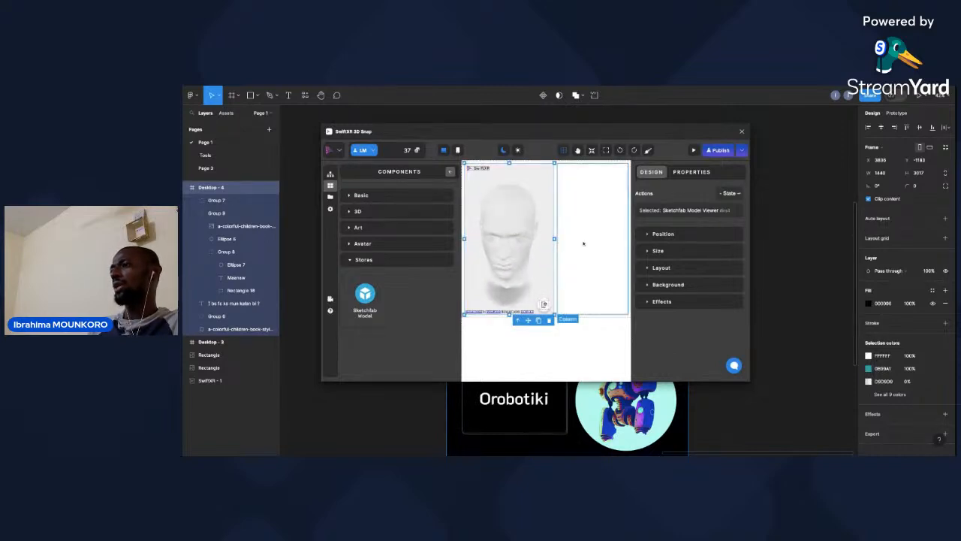
pyautogui.click(393, 195)
pyautogui.click(422, 278)
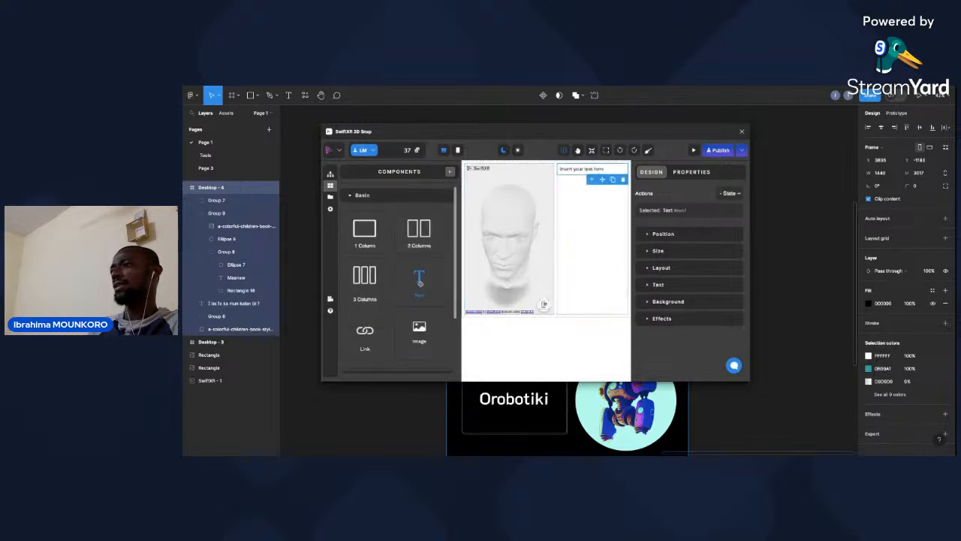
pyautogui.click(585, 172)
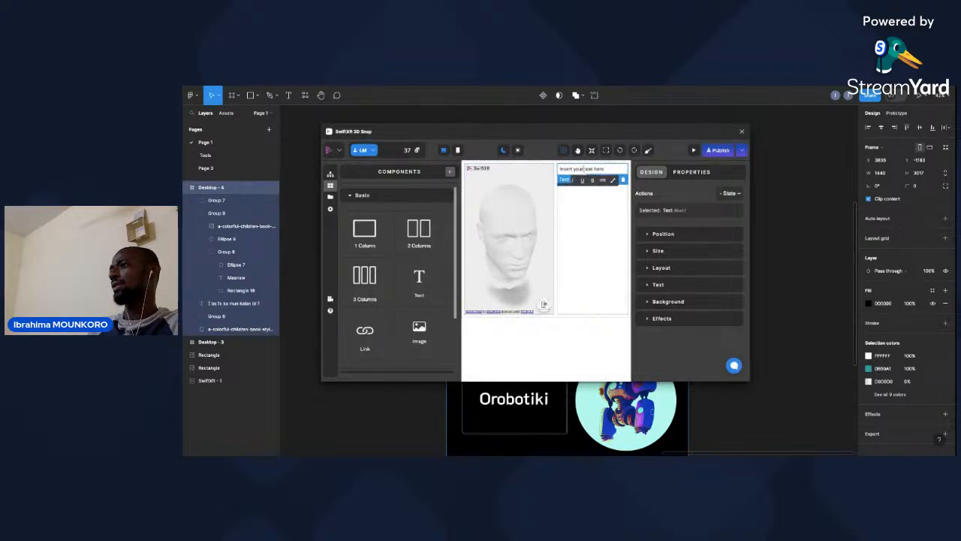
pyautogui.hotkey('ctrl', 'a')
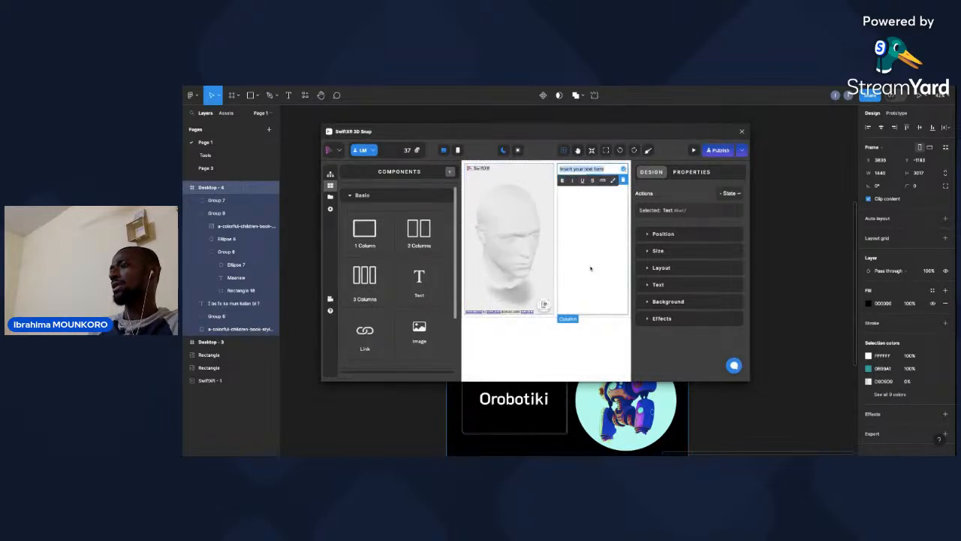
# Add another Text component to the second column, and delete both text elements from it.
pyautogui.click(590, 270)
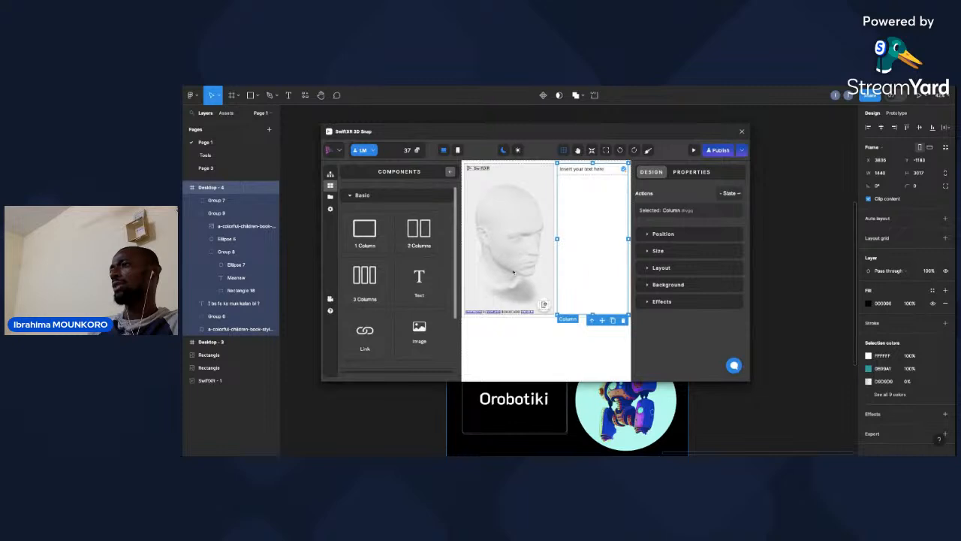
pyautogui.click(419, 278)
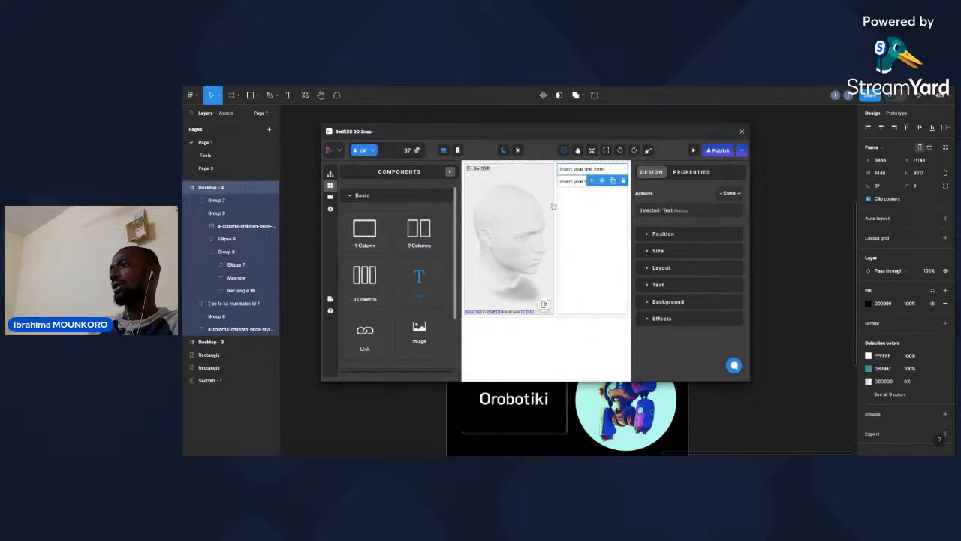
pyautogui.click(581, 184)
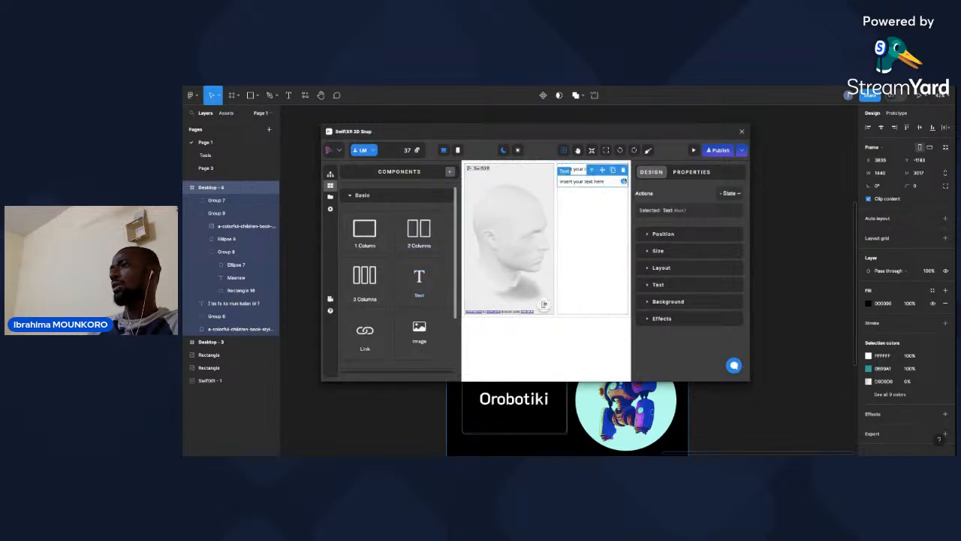
pyautogui.click(623, 170)
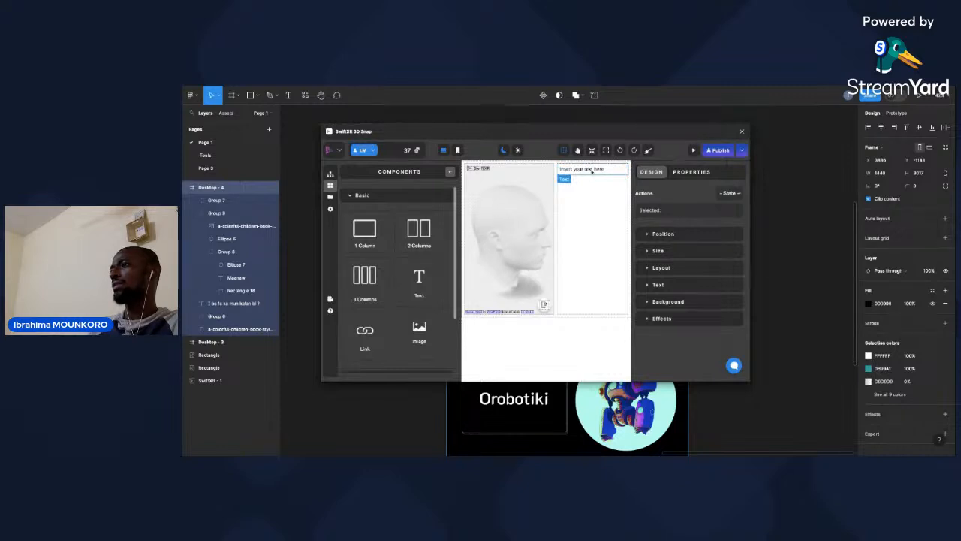
pyautogui.click(591, 171)
pyautogui.click(624, 182)
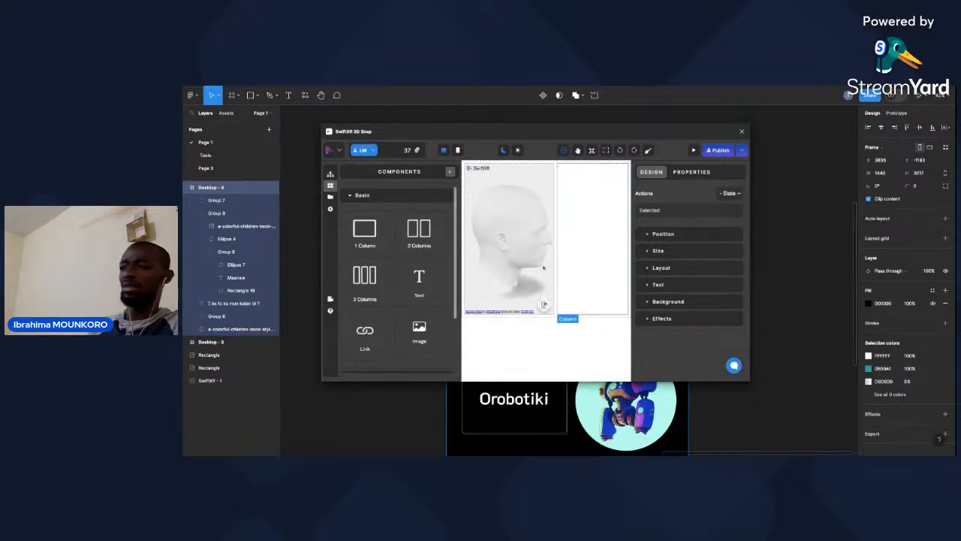
# Add a 3D Text component to the empty second column and rotate it in its viewer.
pyautogui.click(403, 197)
pyautogui.click(393, 211)
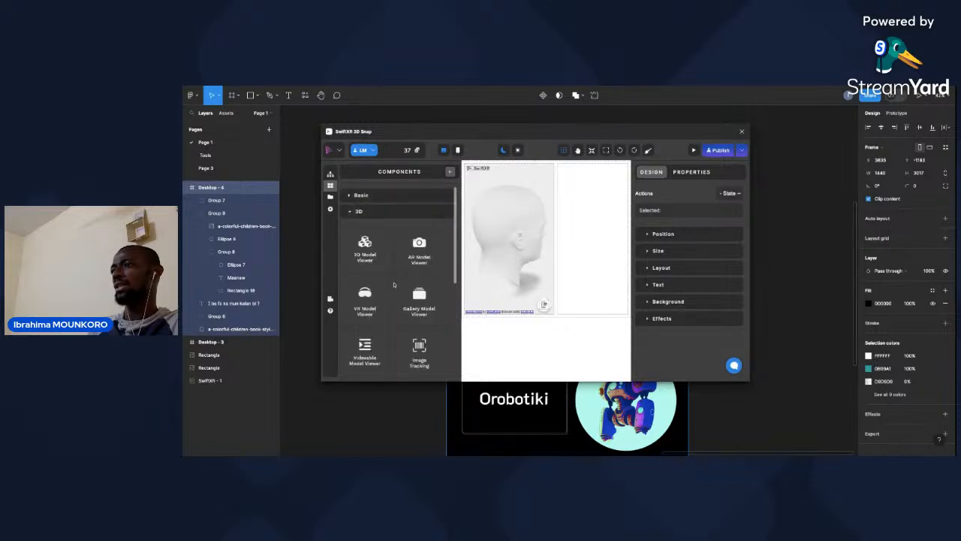
pyautogui.scroll(-4, 393, 283)
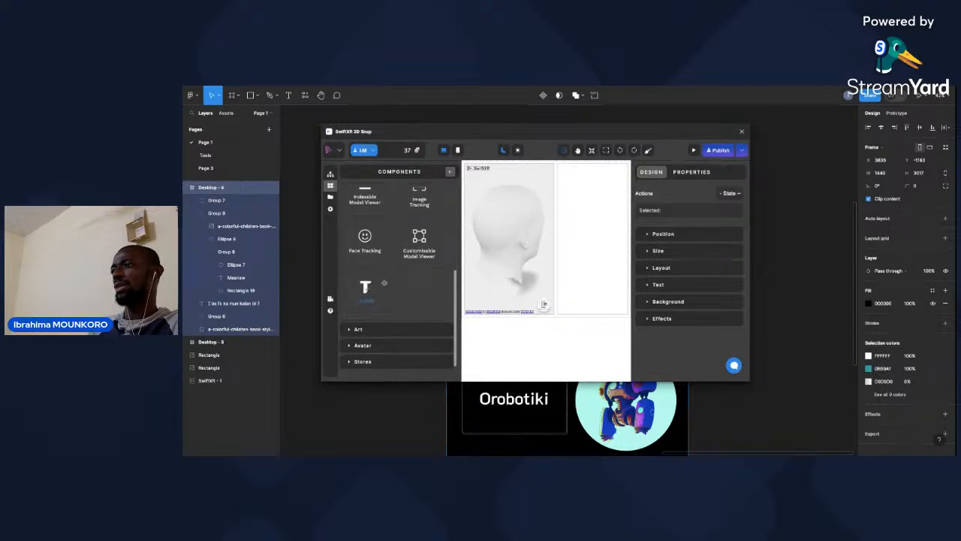
pyautogui.click(593, 247)
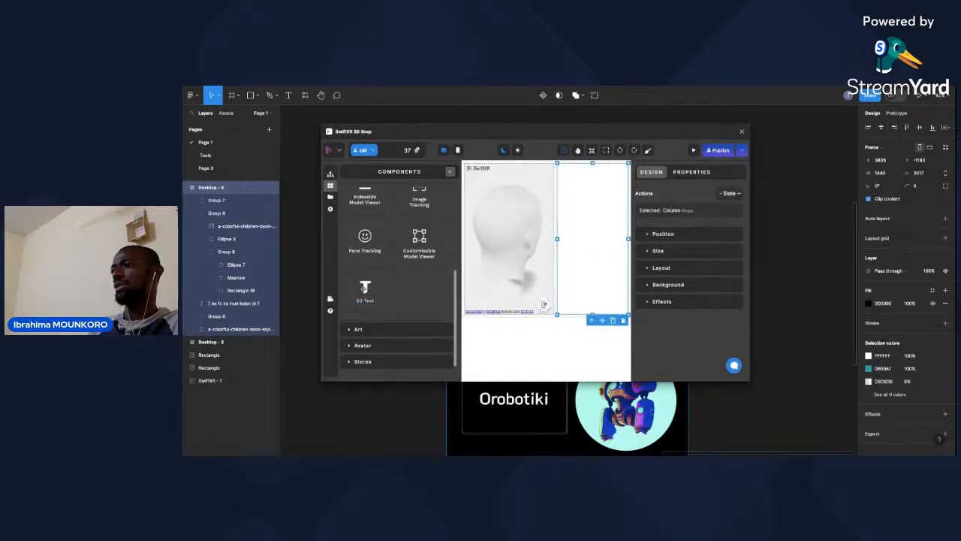
pyautogui.moveTo(546, 247); pyautogui.dragTo(576, 258)
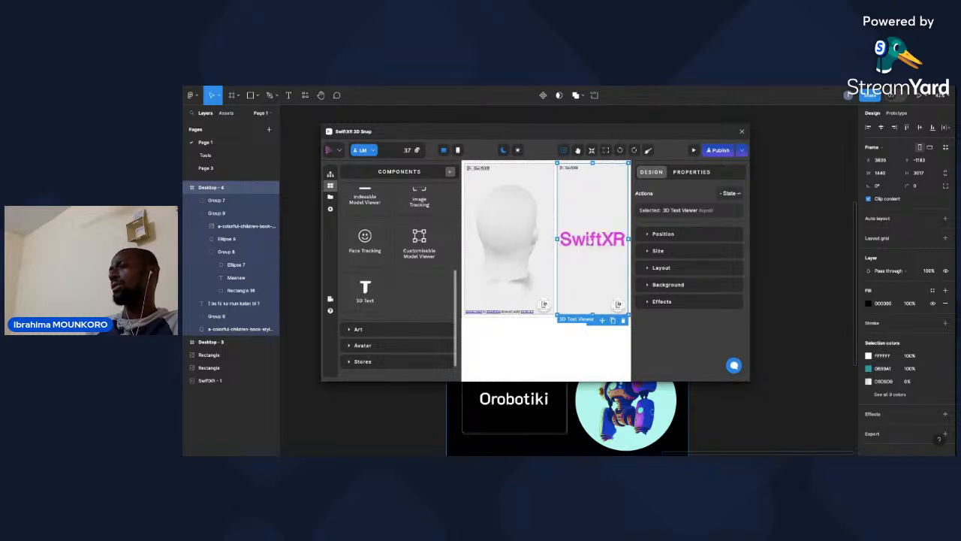
pyautogui.moveTo(613, 240); pyautogui.dragTo(594, 241)
# Open the 3D text generator for the new component and replace its default text with "Som".
pyautogui.click(692, 172)
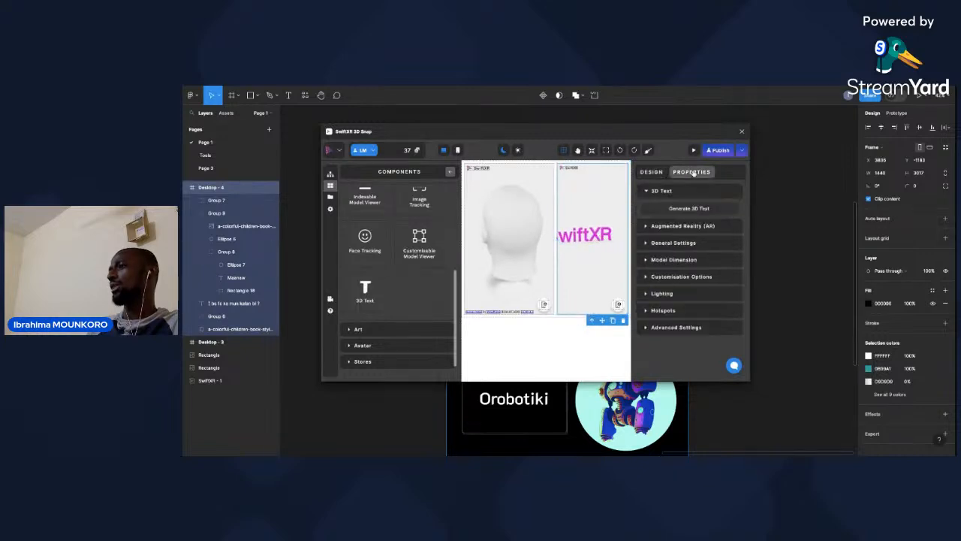
pyautogui.click(687, 210)
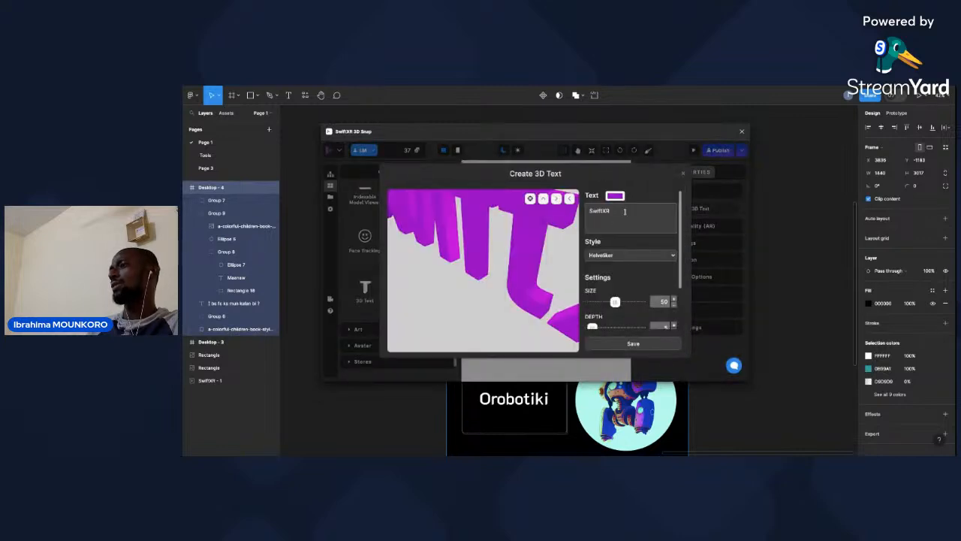
pyautogui.doubleClick(624, 212)
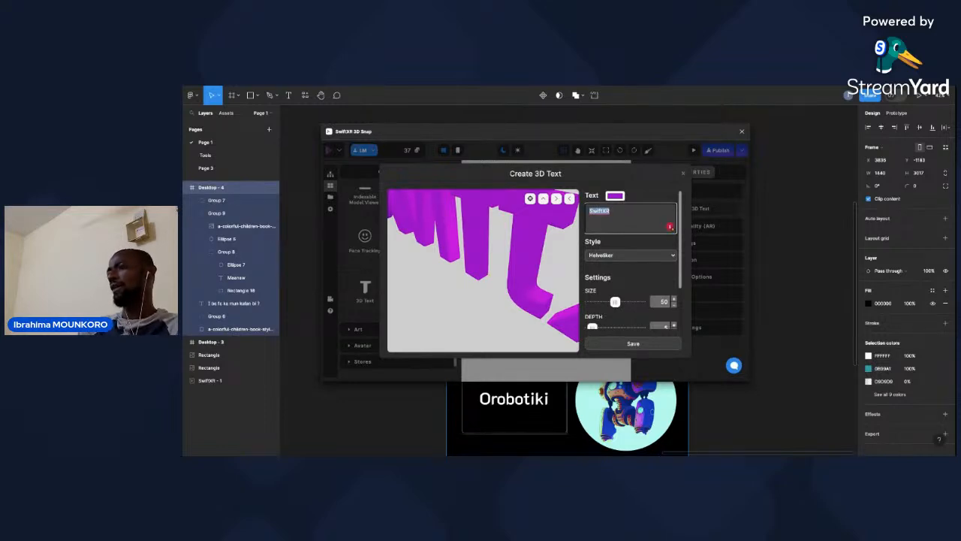
pyautogui.write('Som')
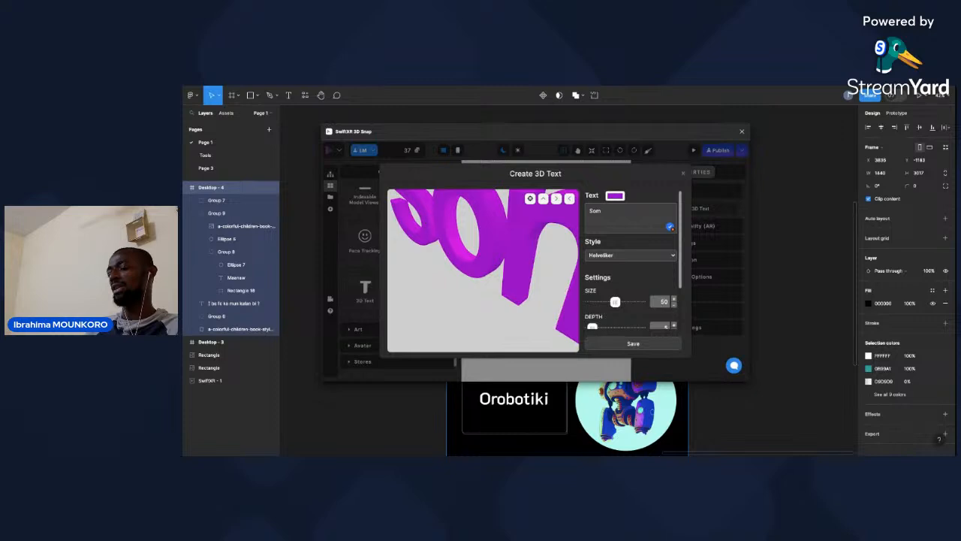
# Replace the 3D text with the copied StreamYard link, and clear the text completely.
pyautogui.click(609, 214)
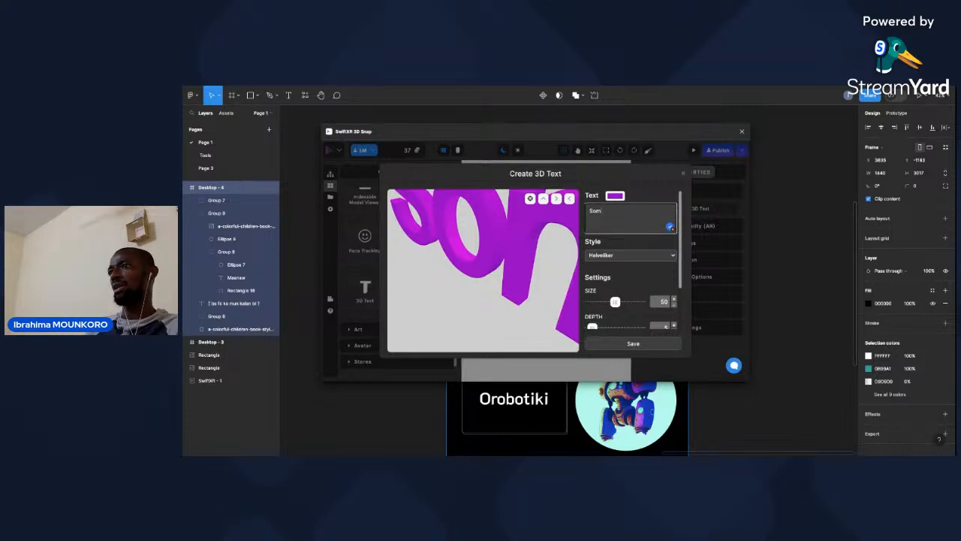
pyautogui.doubleClick(609, 214)
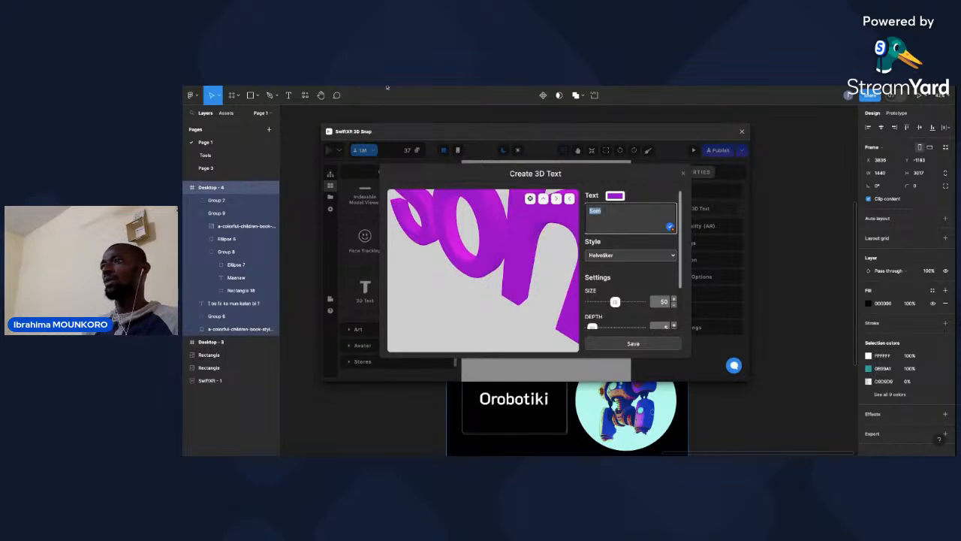
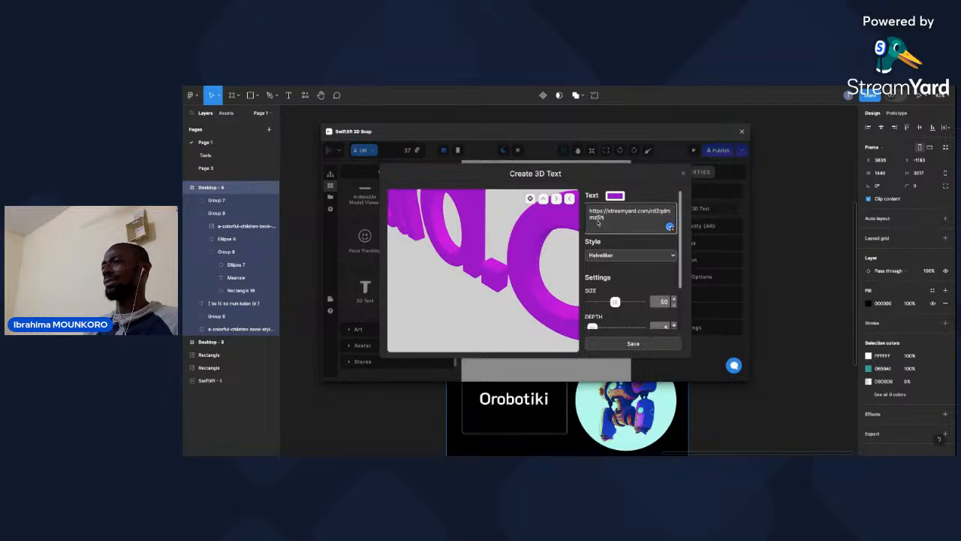
pyautogui.tripleClick(624, 218)
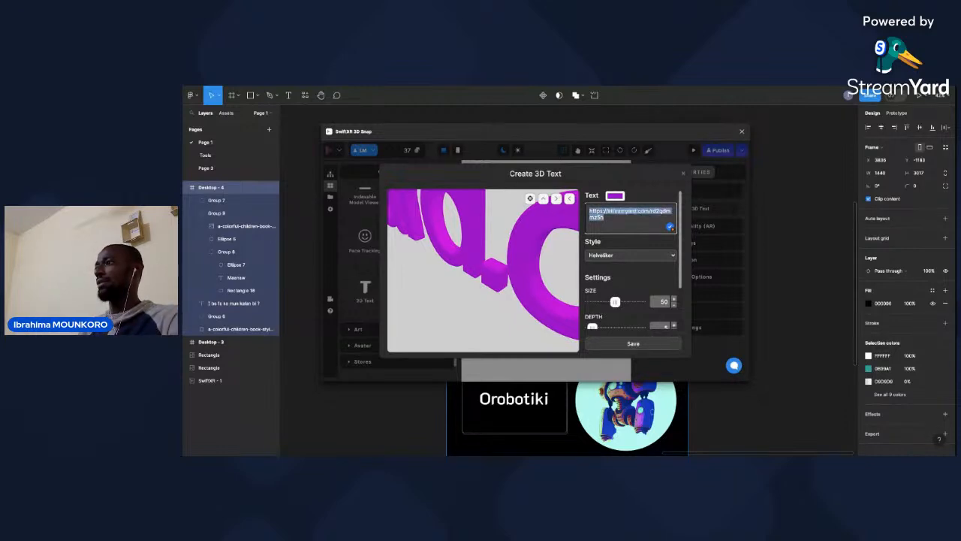
pyautogui.press('BackSpace')
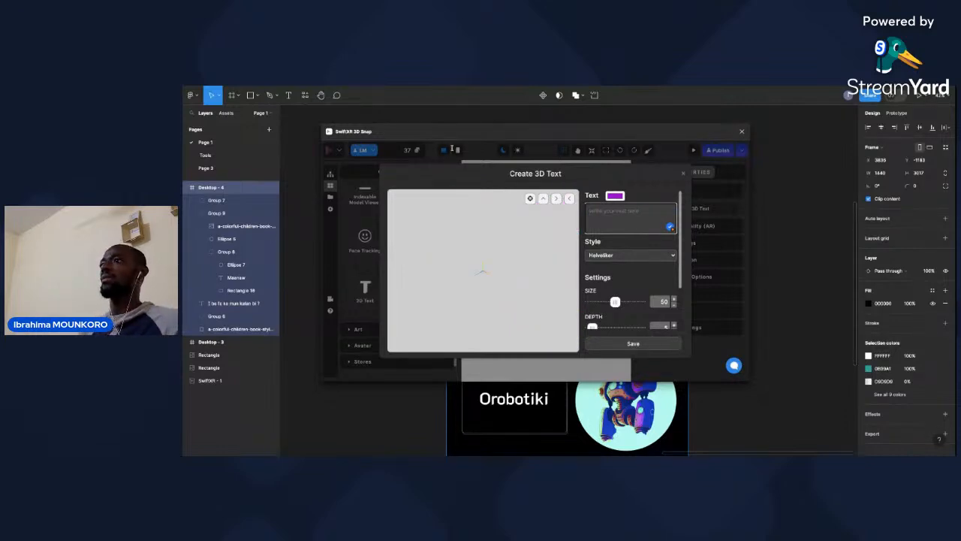
# Paste the copied special Bamanankan letters as the 3D text, put a capital S before them and delete an unneeded letter.
pyautogui.click(375, 88)
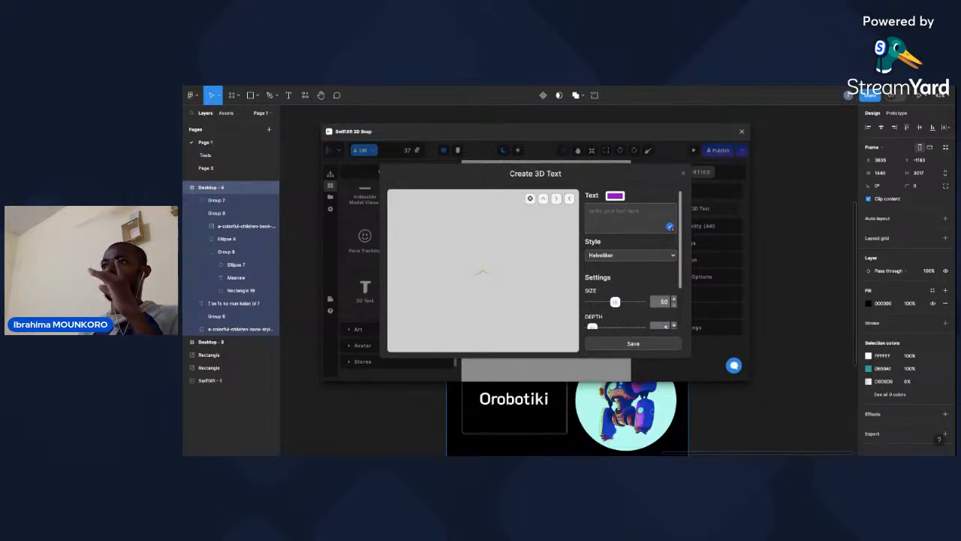
pyautogui.click(628, 213)
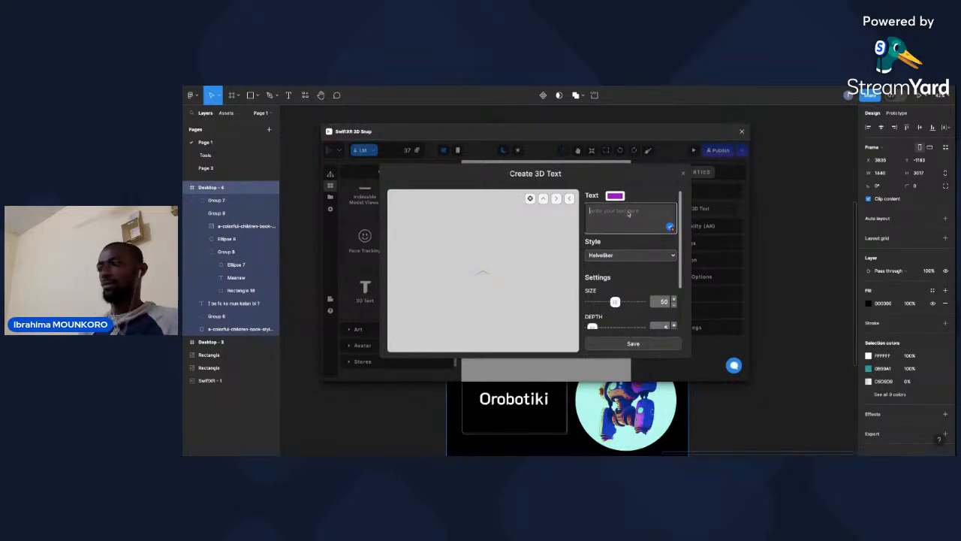
pyautogui.hotkey('ctrl', 'v')
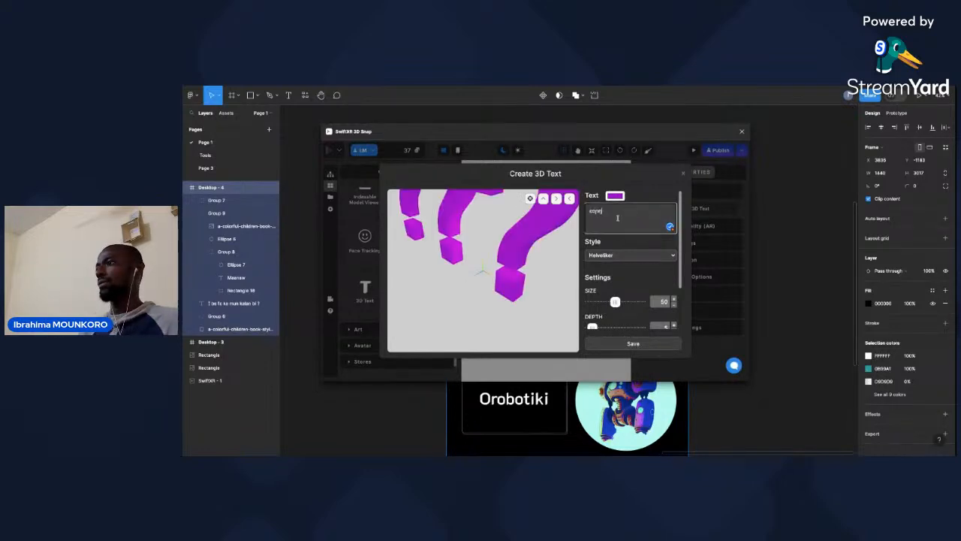
pyautogui.click(591, 211)
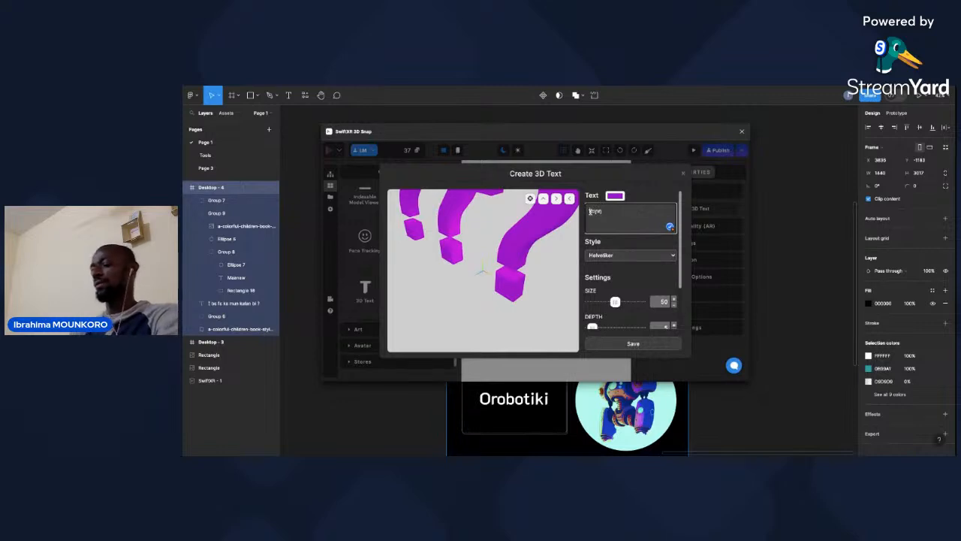
pyautogui.write('Snap')
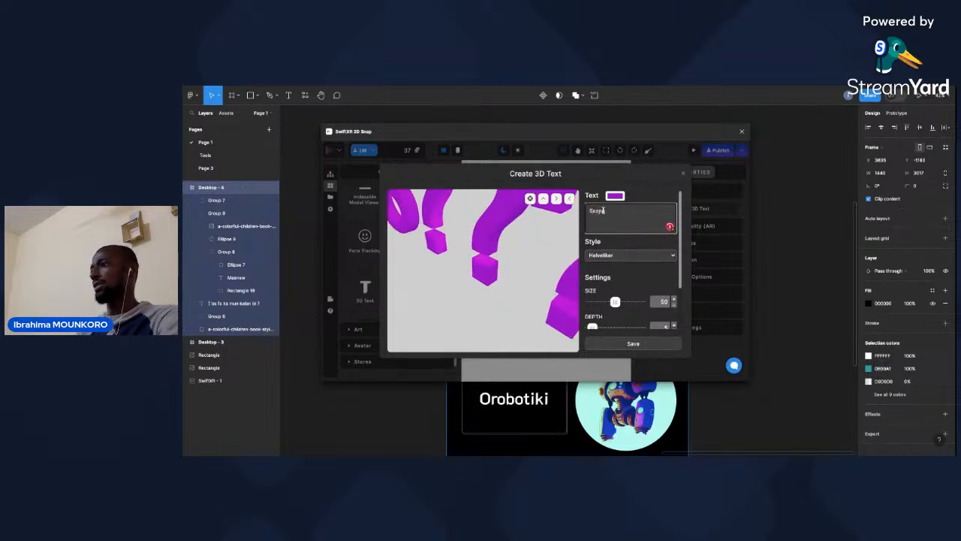
pyautogui.moveTo(598, 212); pyautogui.dragTo(594, 211)
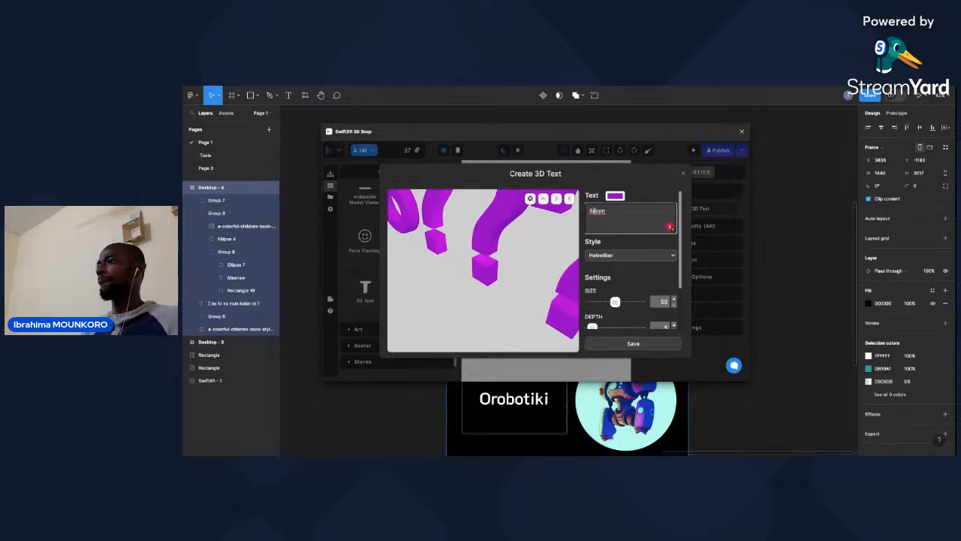
pyautogui.press('BackSpace')
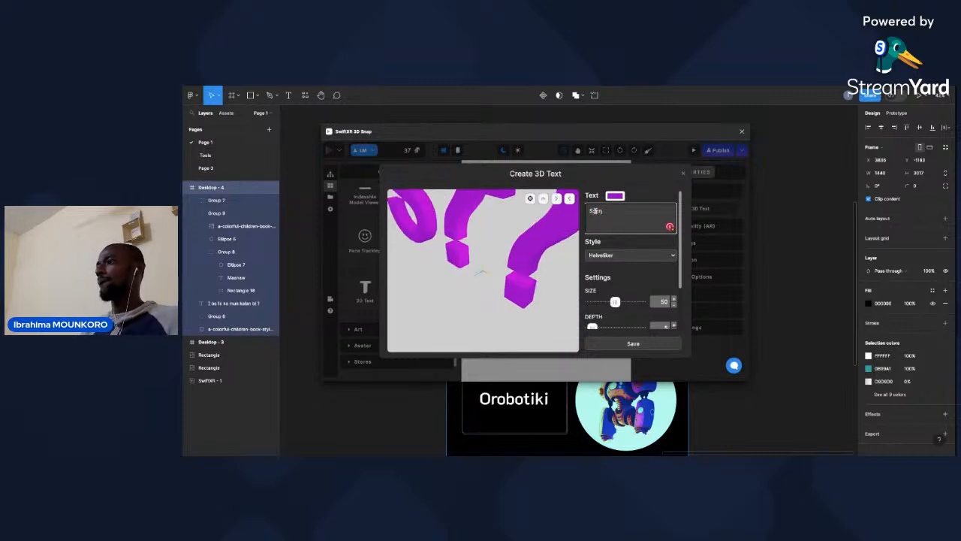
# Complete the 3D text as "Sɔminifenw", remove the leftover special letters and save it.
pyautogui.click(596, 211)
pyautogui.write('min')
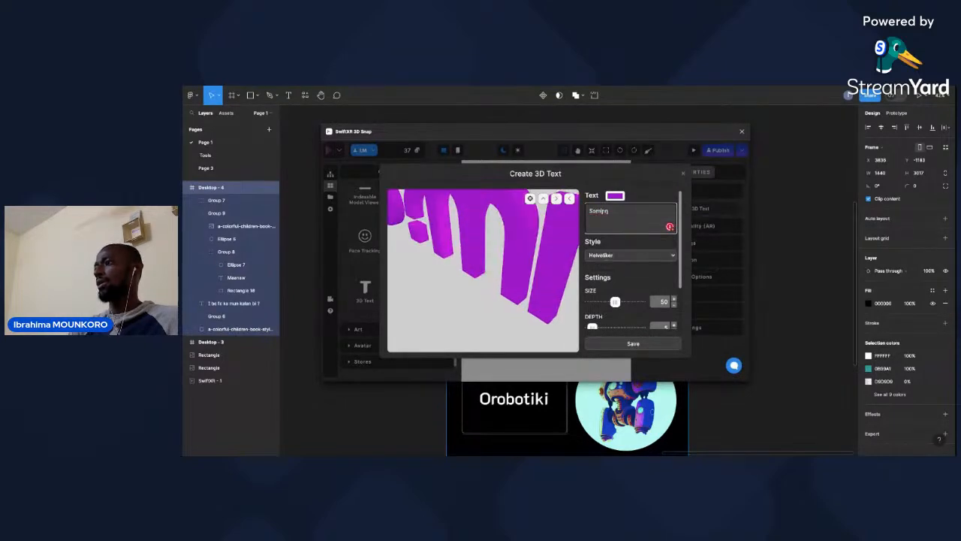
pyautogui.write('ii')
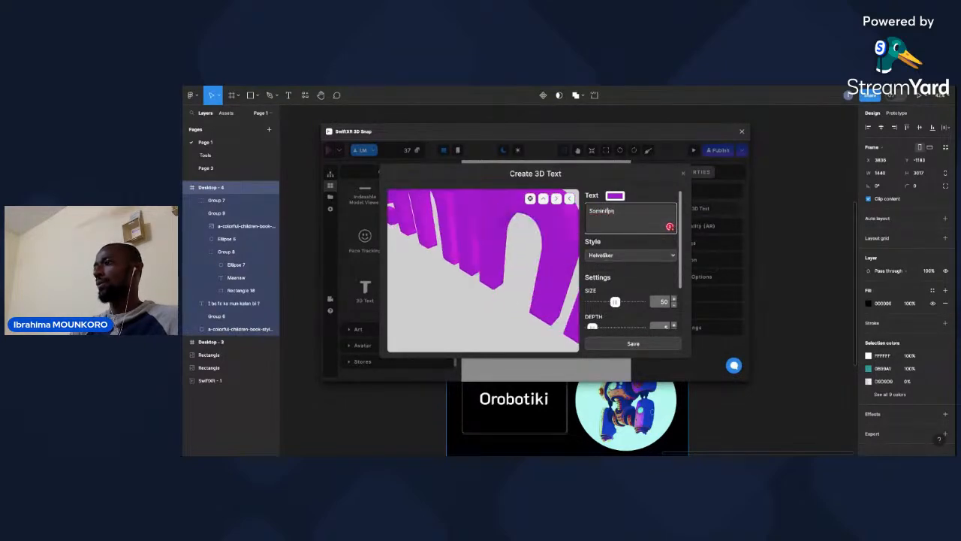
pyautogui.write('en')
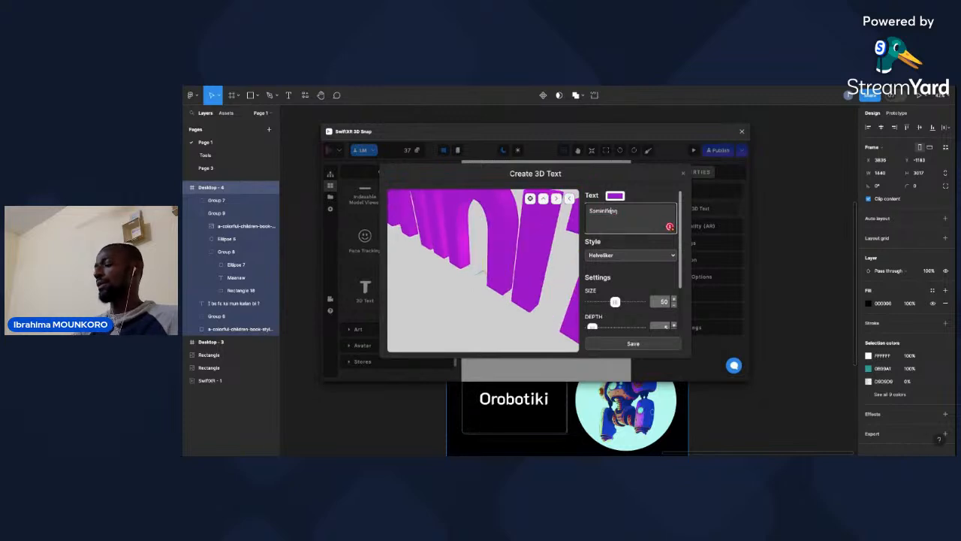
pyautogui.click(617, 211)
pyautogui.press('BackSpace')
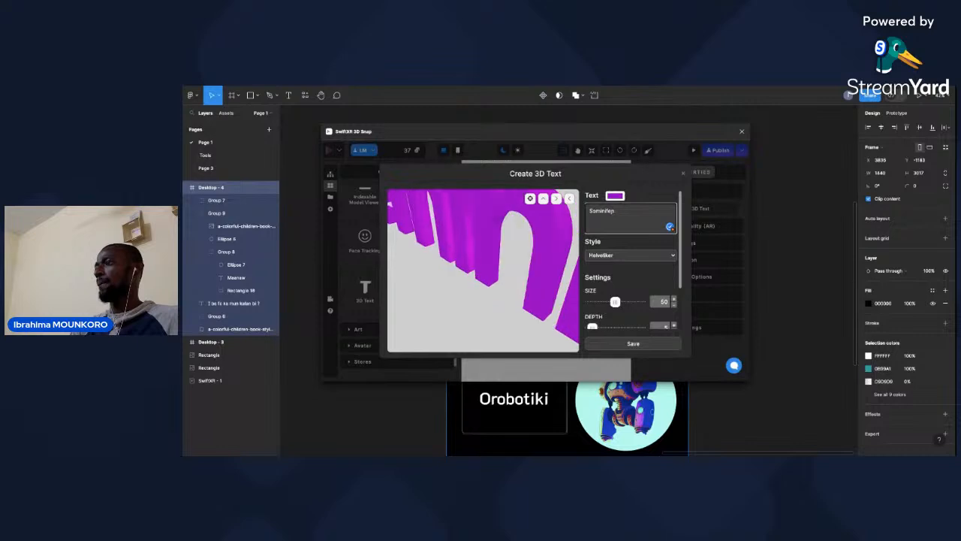
pyautogui.press('BackSpace')
pyautogui.write('nw')
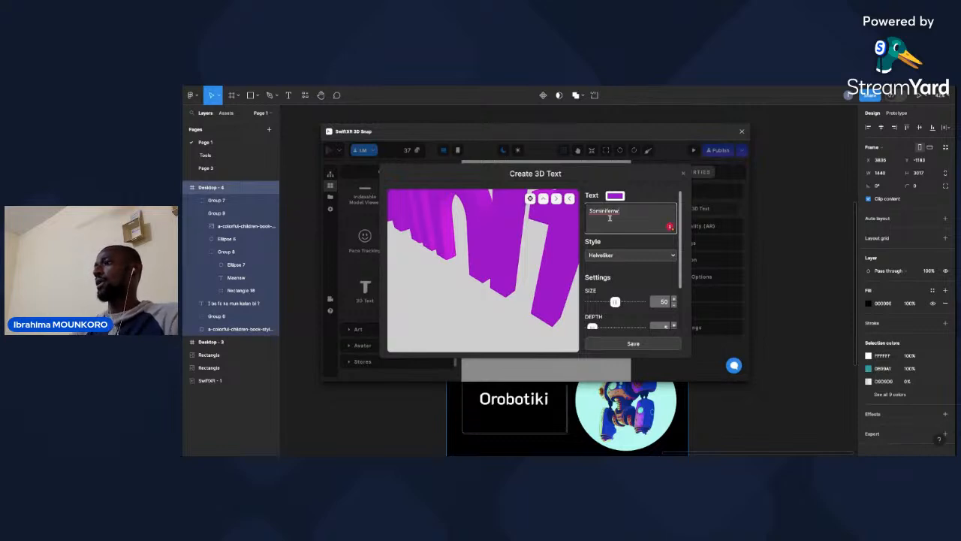
pyautogui.click(634, 344)
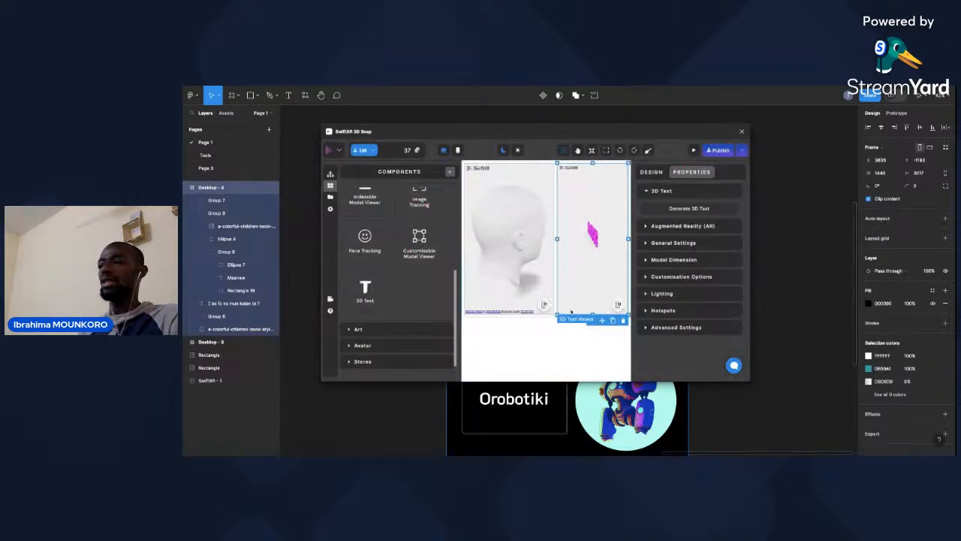
# Reopen the 3D text in the generator to check its spelling, save it again and select its viewer.
pyautogui.click(587, 245)
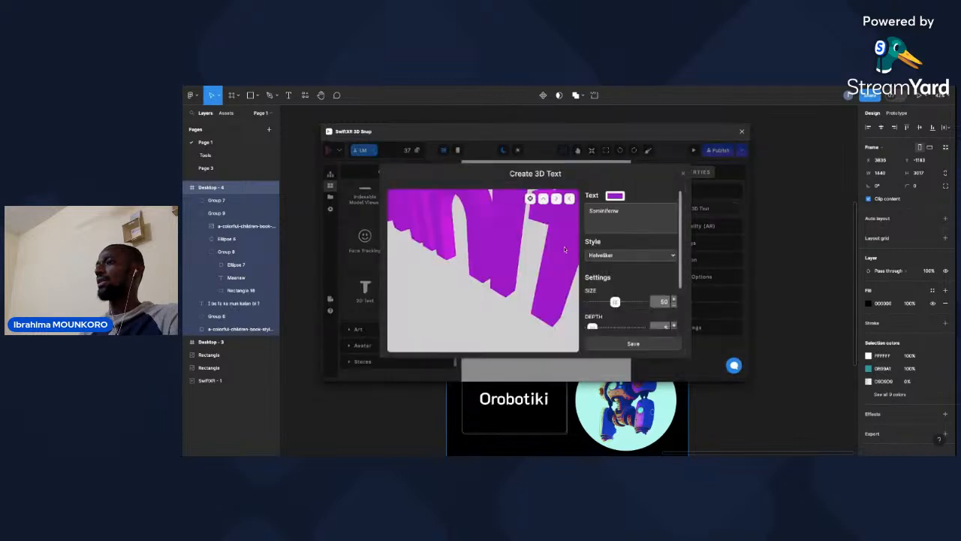
pyautogui.click(607, 214)
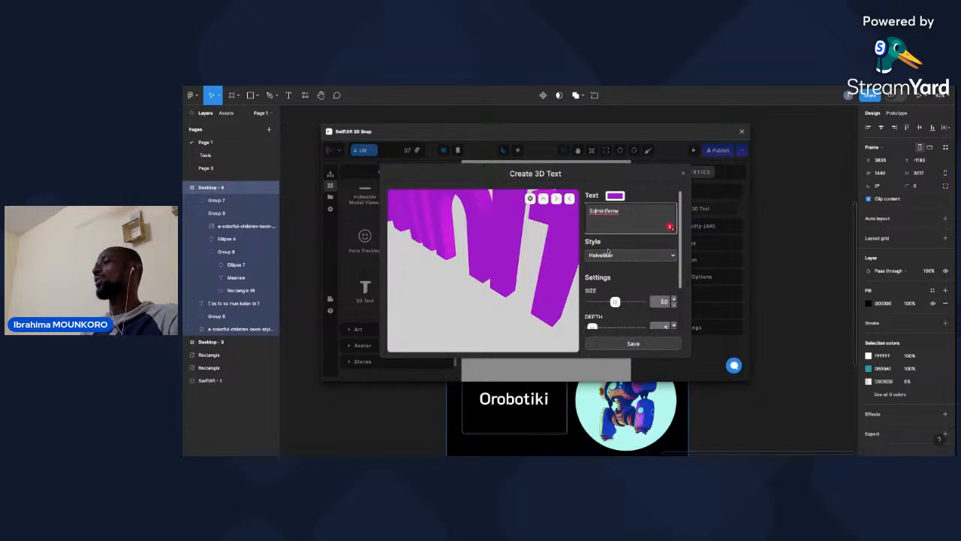
pyautogui.click(633, 345)
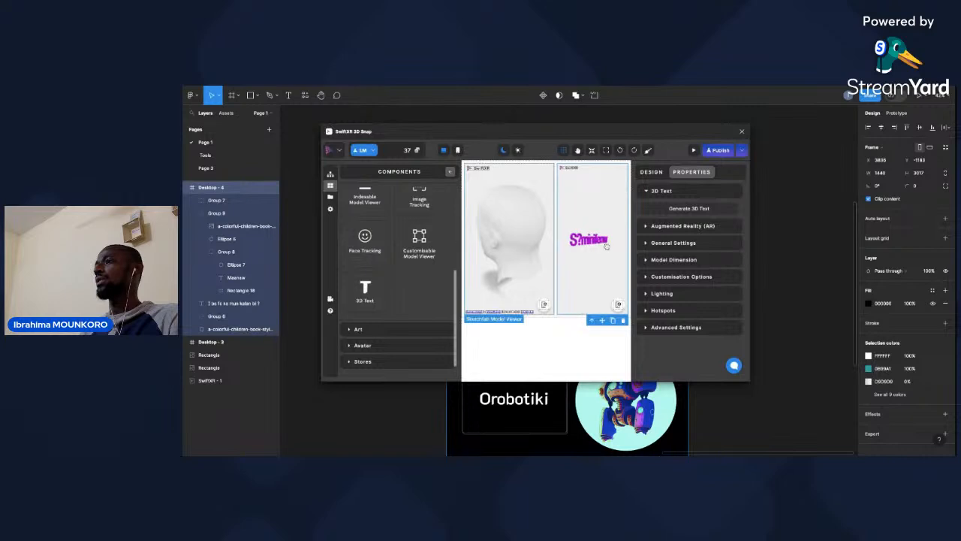
pyautogui.click(606, 246)
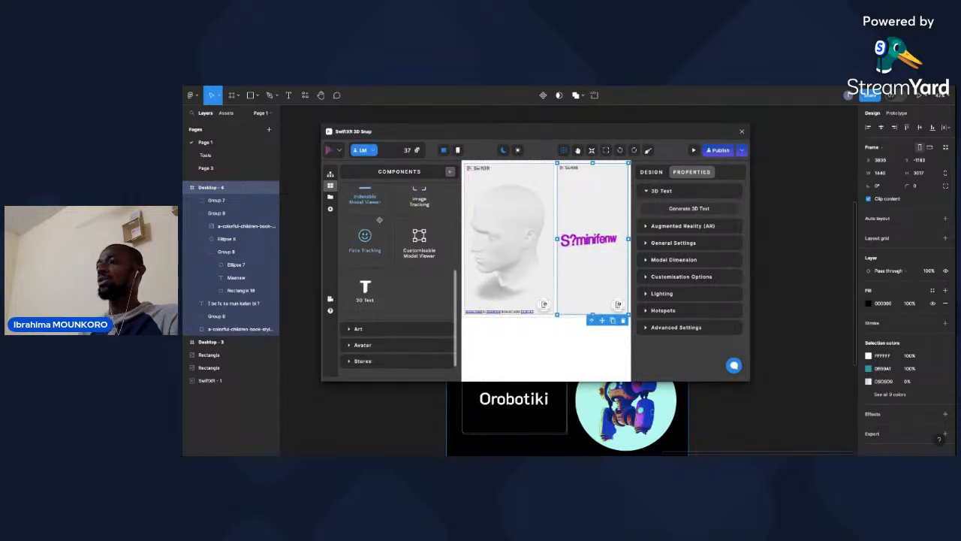
# Add two basic text components to the column that holds the 3D text.
pyautogui.scroll(-1, 379, 220)
pyautogui.scroll(3, 380, 220)
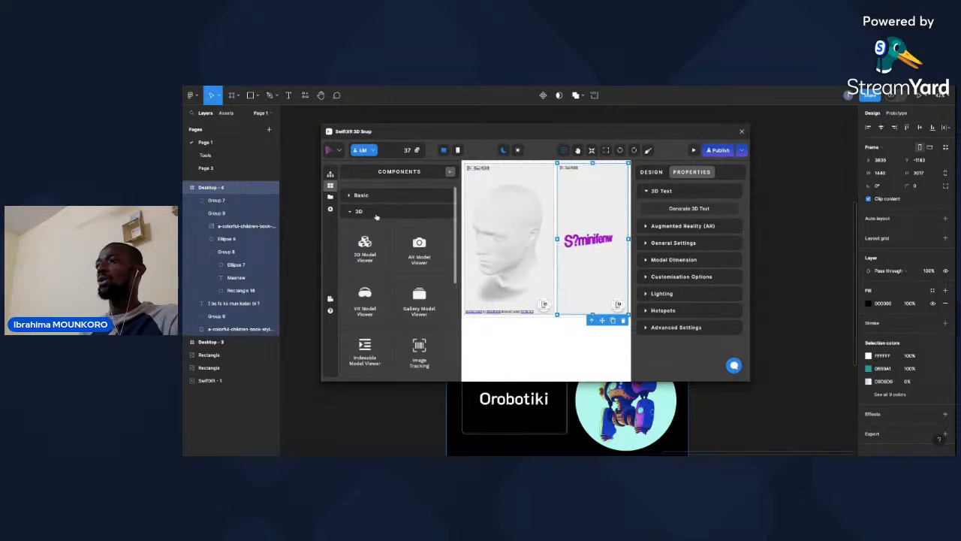
pyautogui.click(362, 195)
pyautogui.click(363, 196)
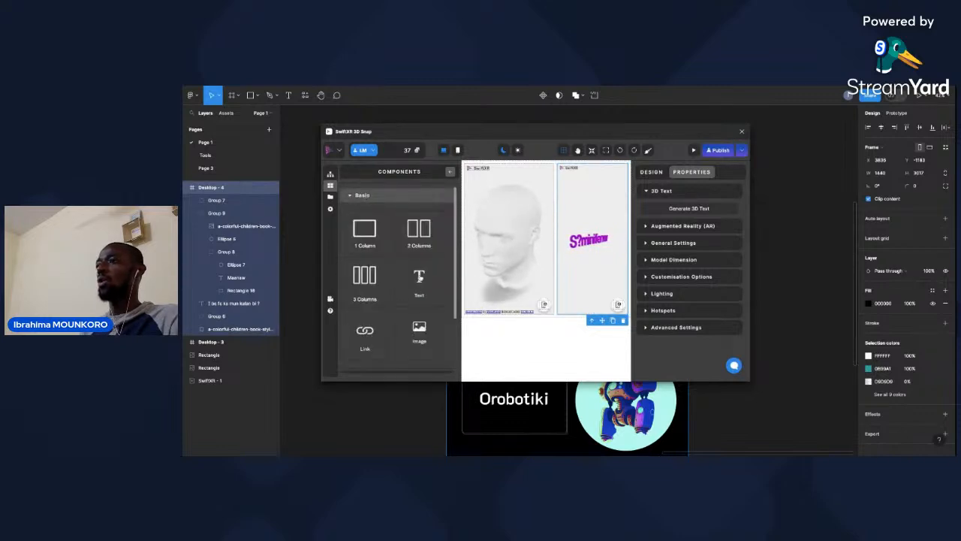
pyautogui.click(419, 277)
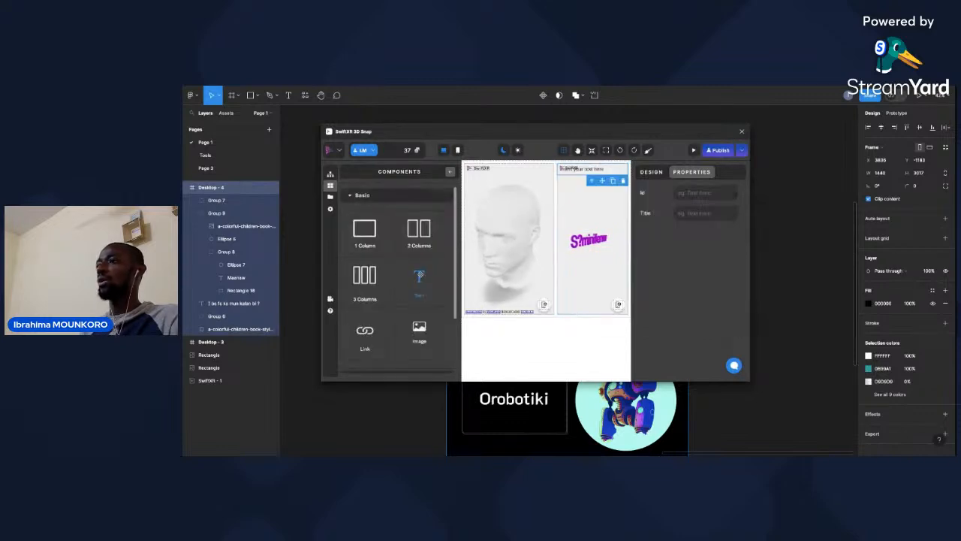
pyautogui.click(577, 170)
pyautogui.click(580, 202)
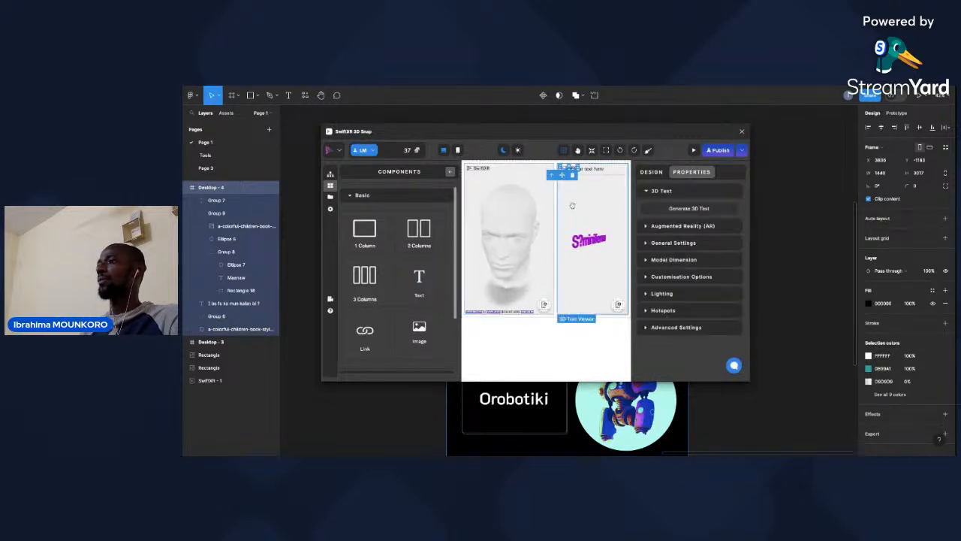
pyautogui.click(419, 276)
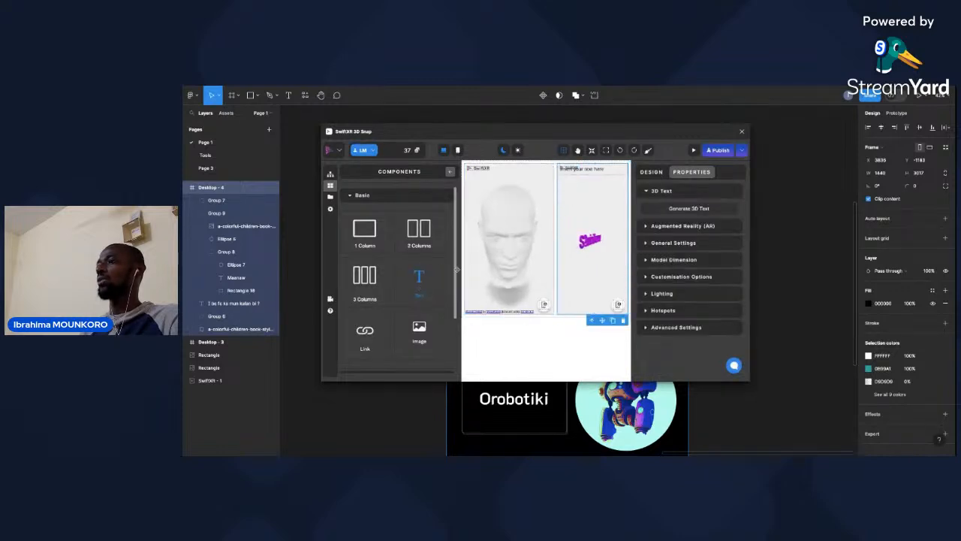
# Replace the second text component's placeholder with test characters, and overwrite them with a single "s".
pyautogui.doubleClick(578, 183)
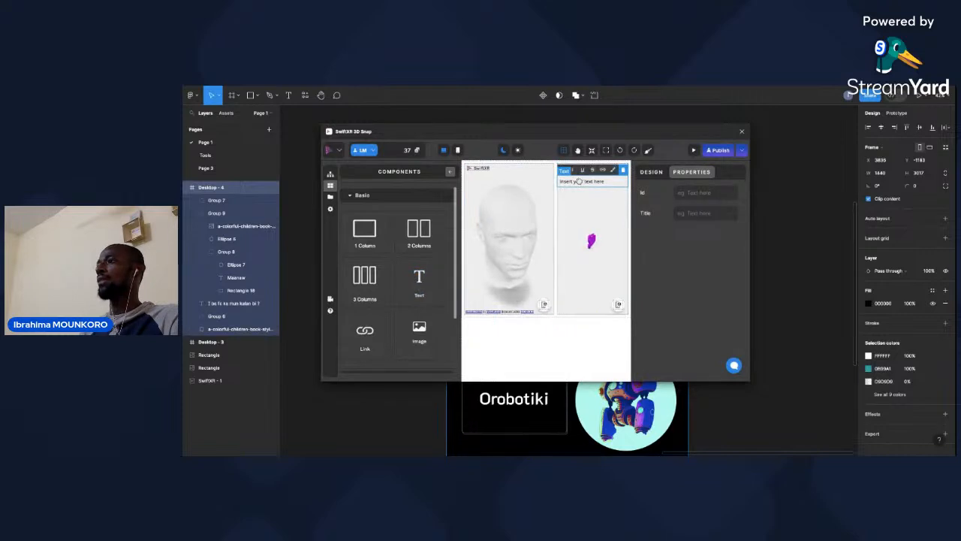
pyautogui.tripleClick(580, 181)
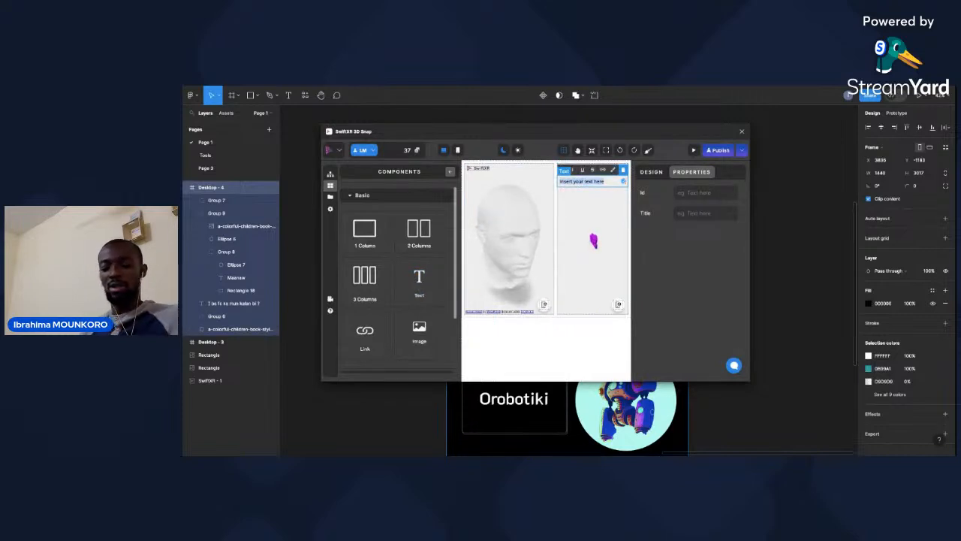
pyautogui.write('s')
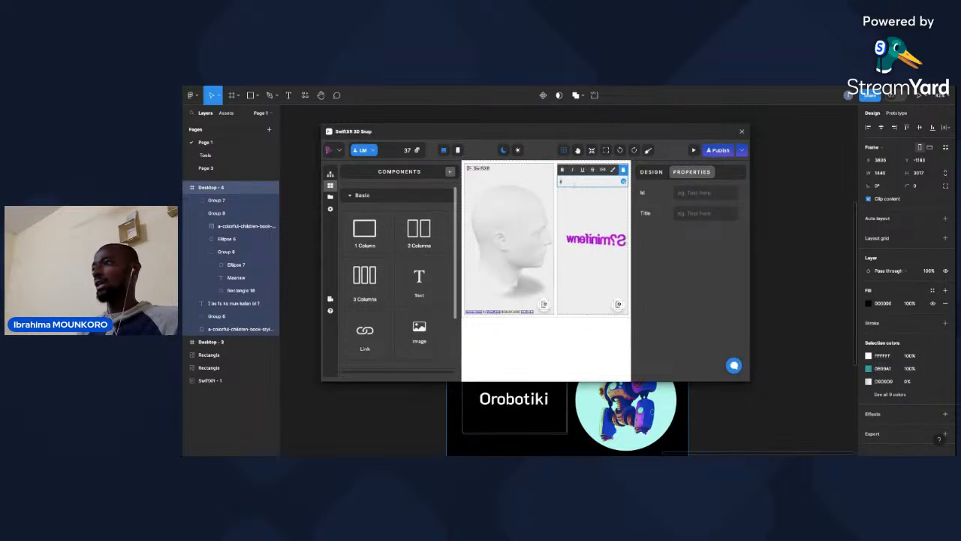
pyautogui.write('dqsdsqdq')
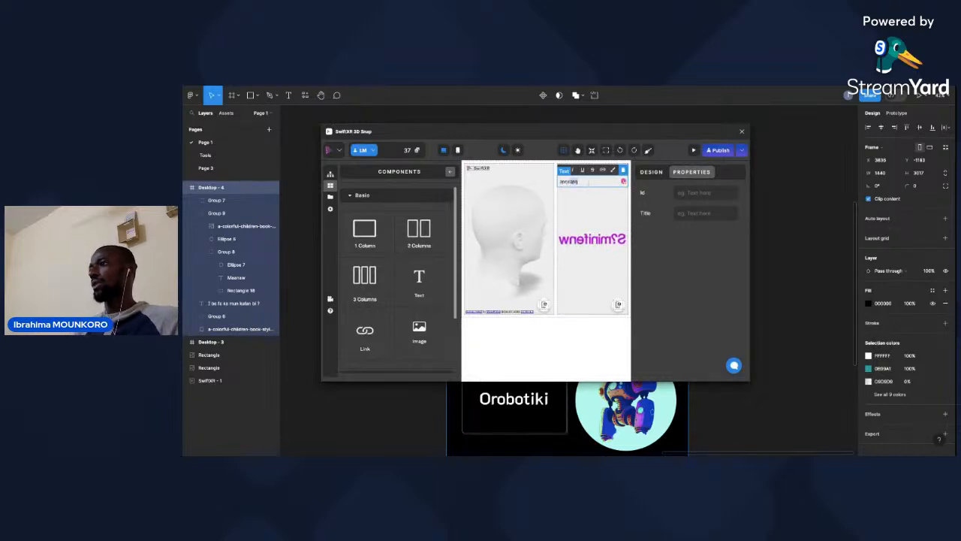
pyautogui.write('s')
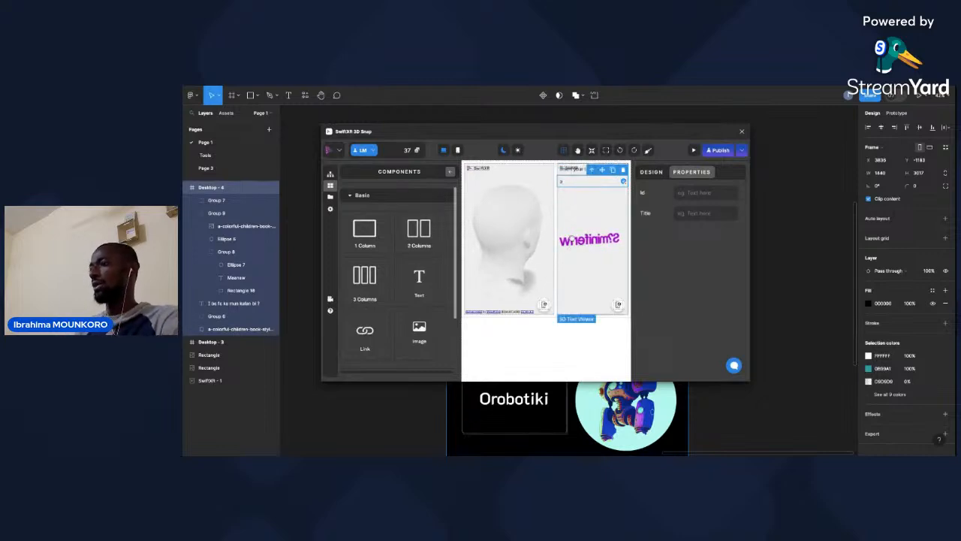
# Extend the 3D text to "Sɔminifenw 5" in the generator and save it.
pyautogui.click(584, 242)
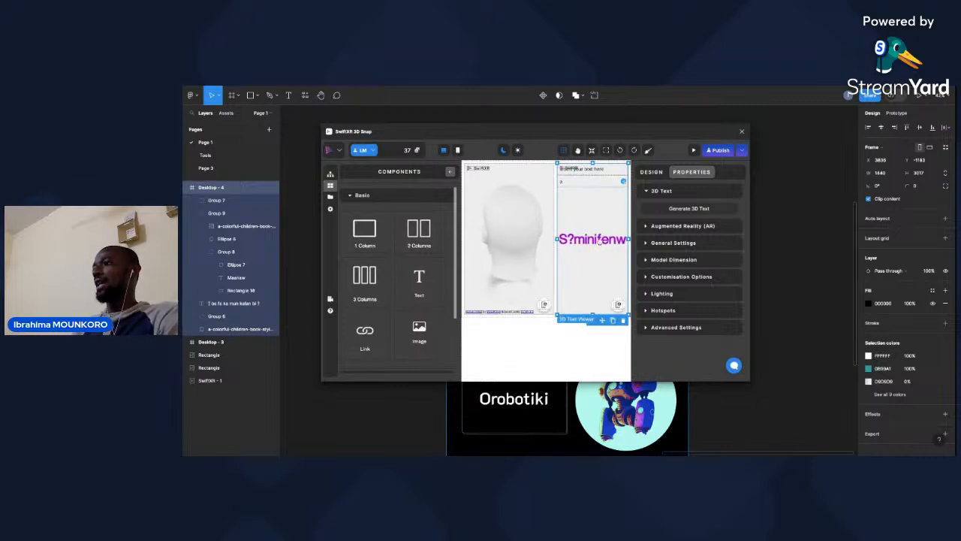
pyautogui.click(685, 208)
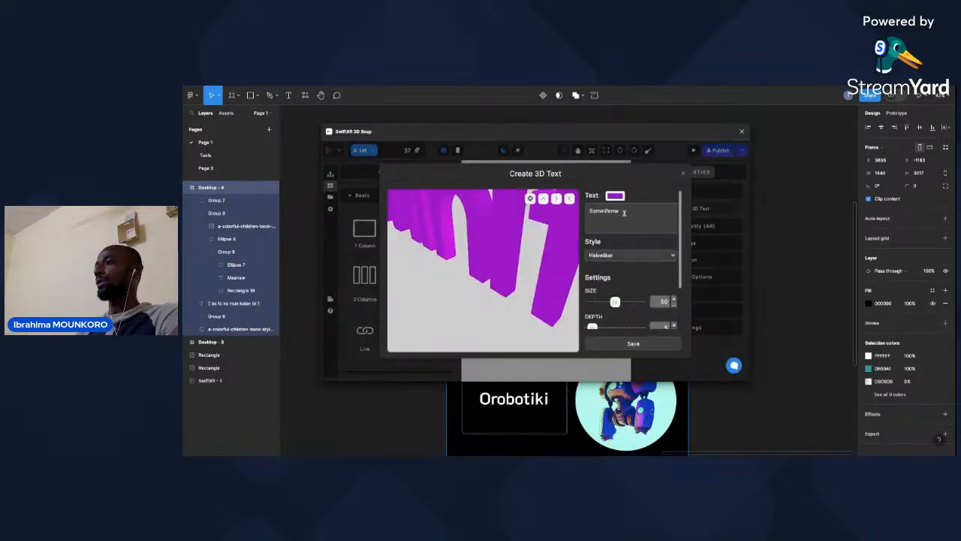
pyautogui.click(624, 212)
pyautogui.write('5')
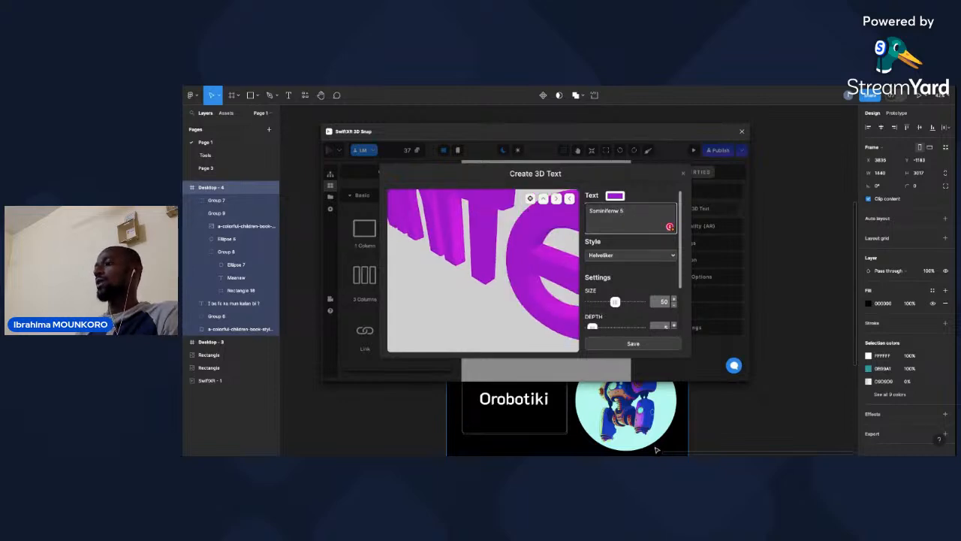
pyautogui.click(649, 345)
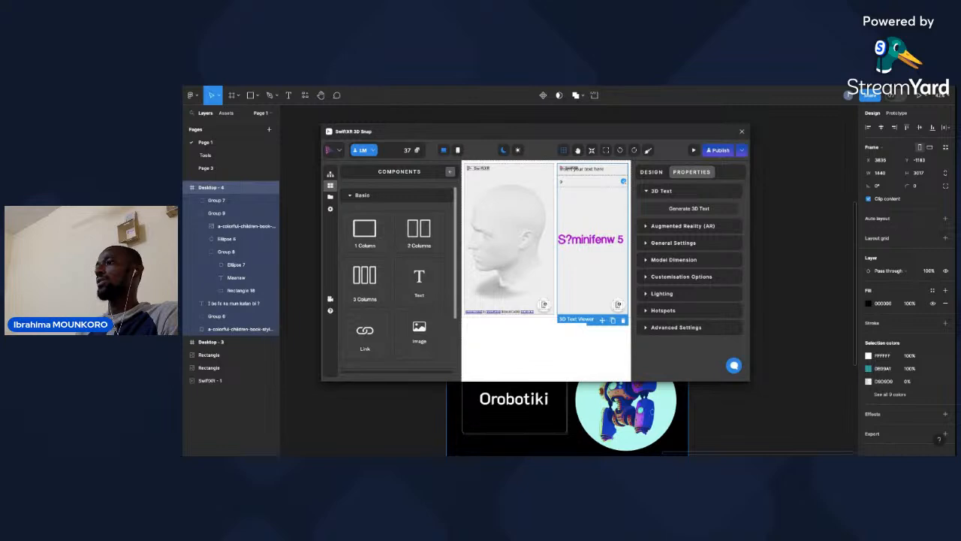
# Delete both text components placed above the 3D text.
pyautogui.click(570, 183)
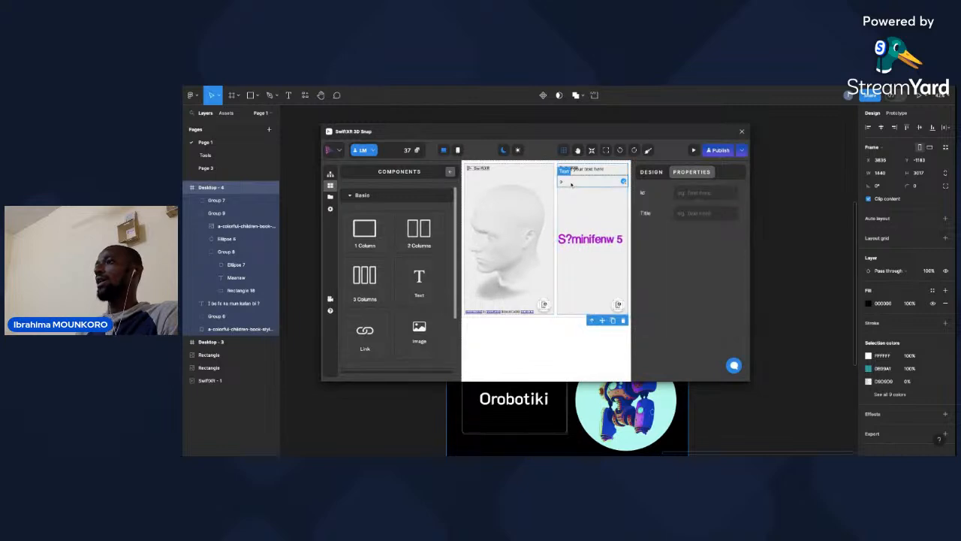
pyautogui.click(623, 173)
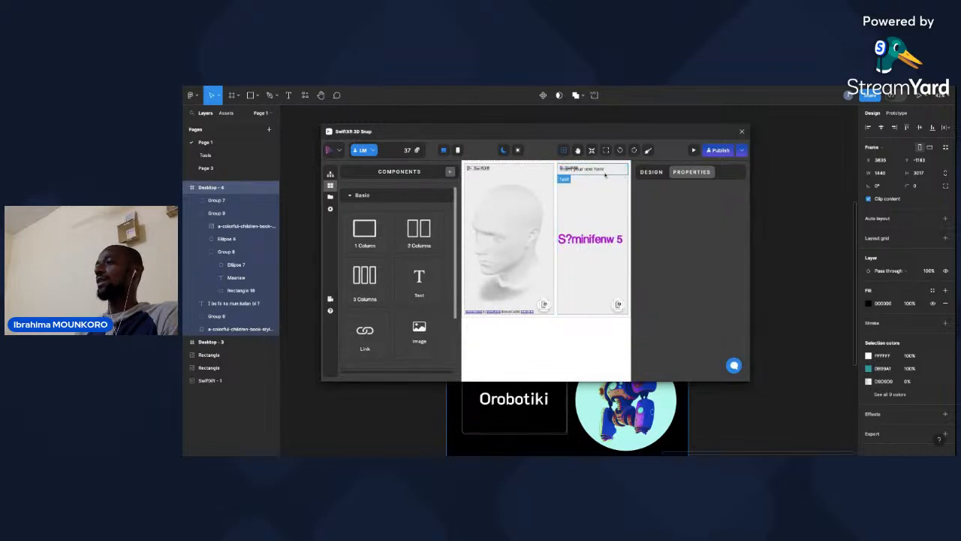
pyautogui.click(612, 171)
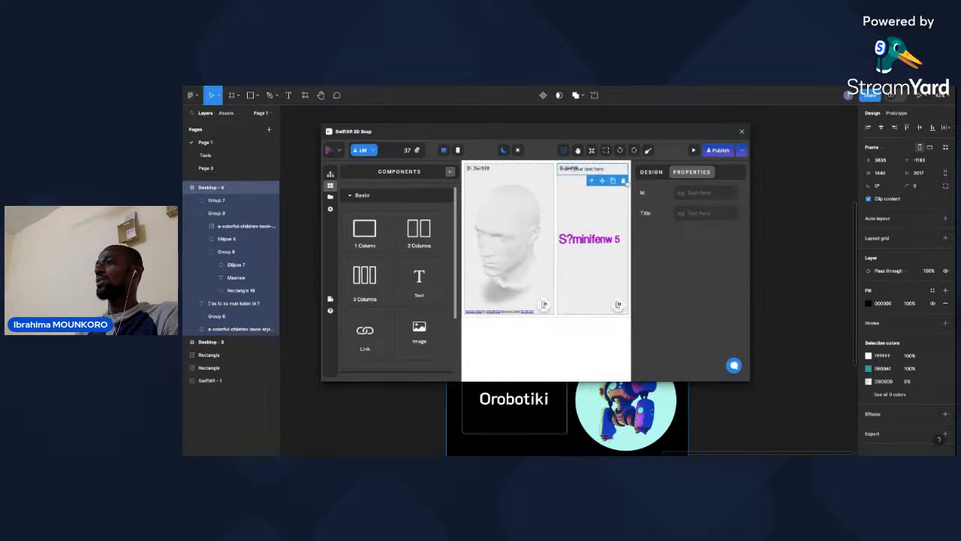
pyautogui.click(623, 181)
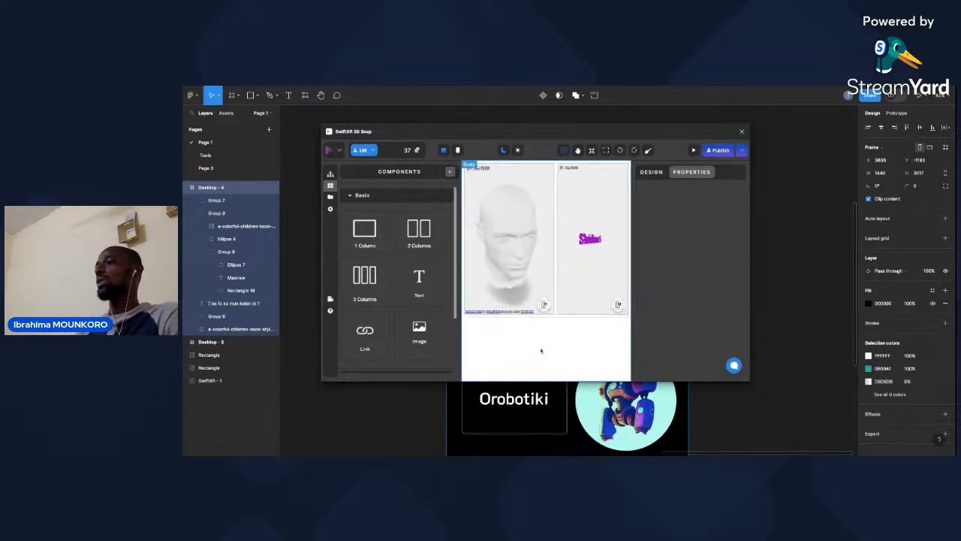
# Select the Sketchfab model viewer with the human head and look through the project's asset files.
pyautogui.click(525, 237)
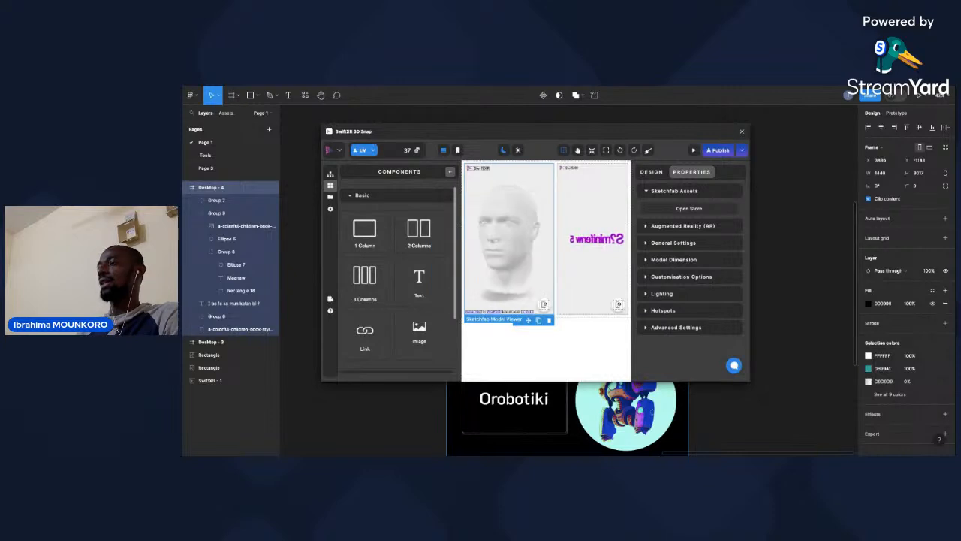
pyautogui.click(476, 225)
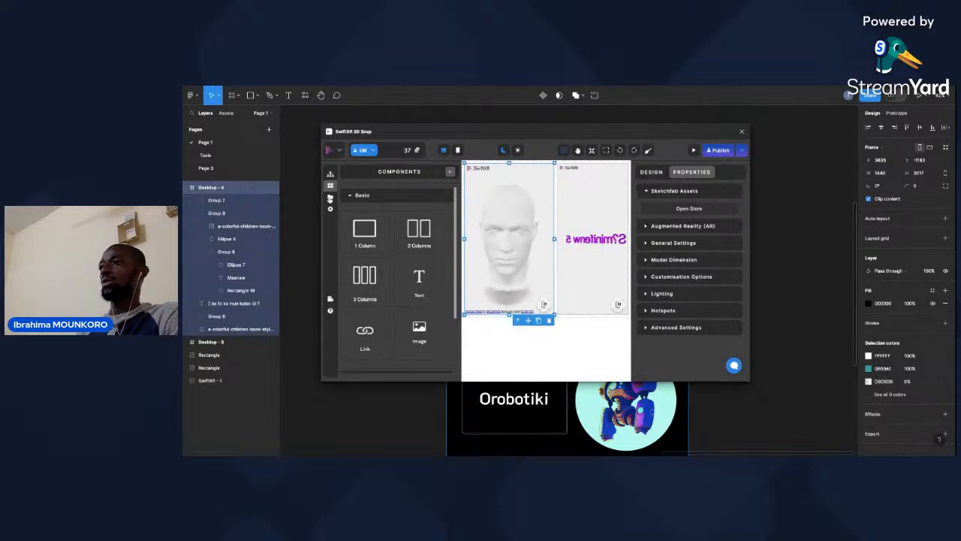
pyautogui.click(331, 196)
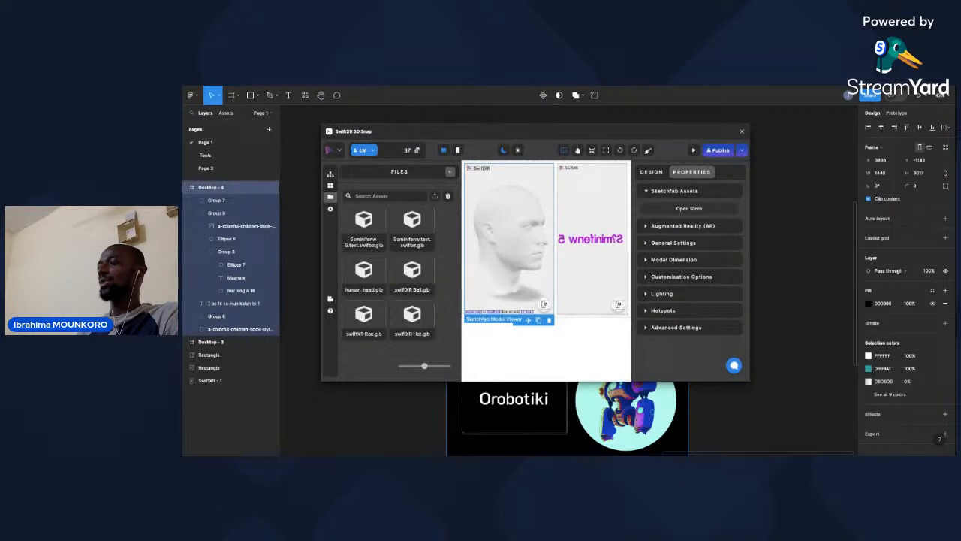
pyautogui.click(517, 250)
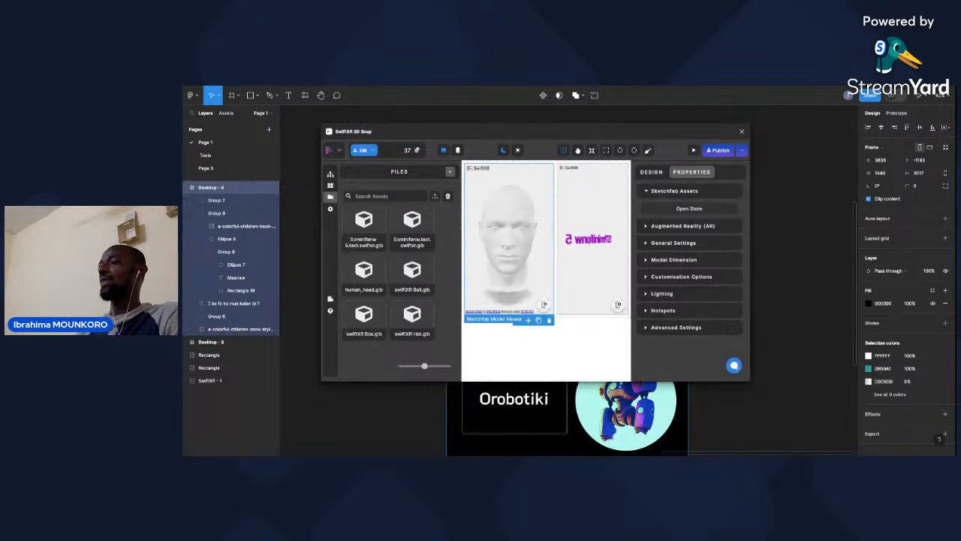
pyautogui.click(522, 250)
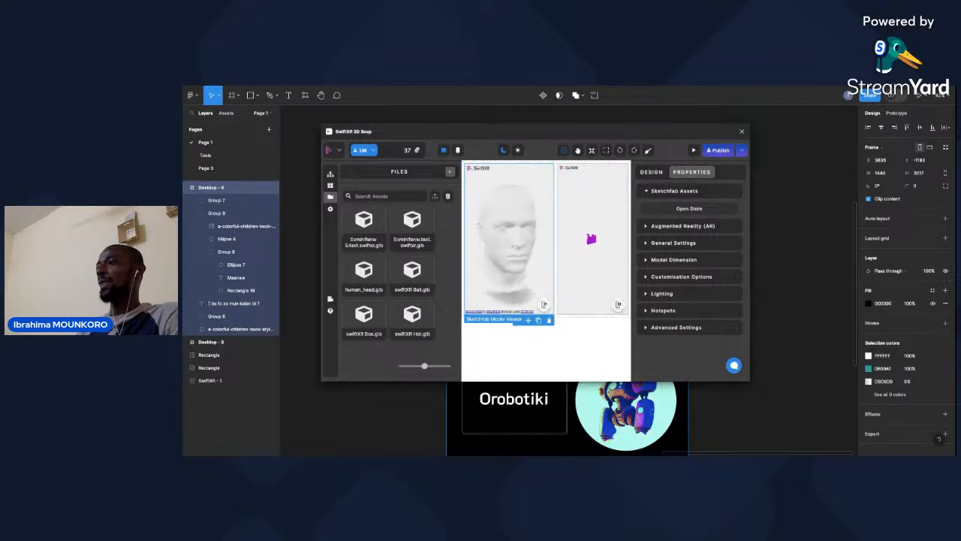
# Add two hotspots to the Sketchfab head model.
pyautogui.click(667, 310)
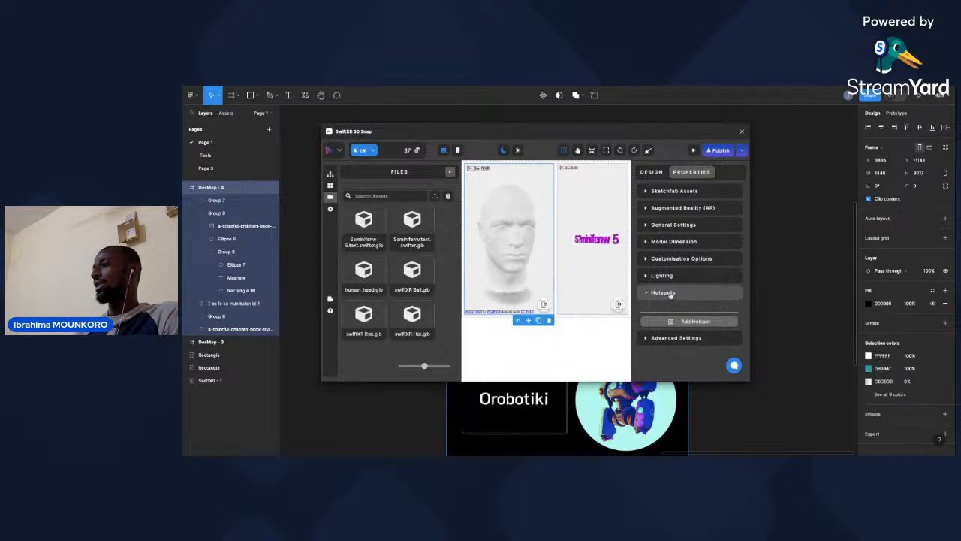
pyautogui.click(686, 322)
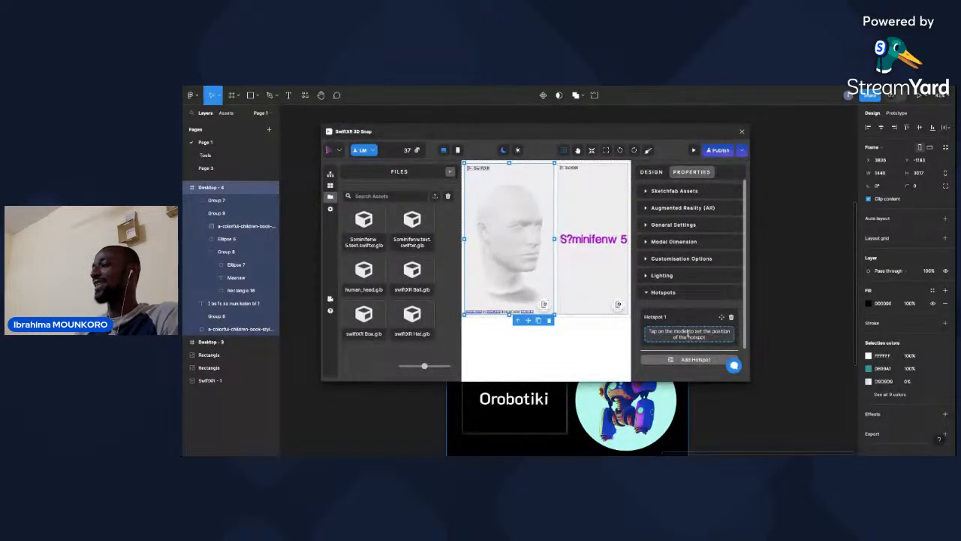
pyautogui.click(697, 363)
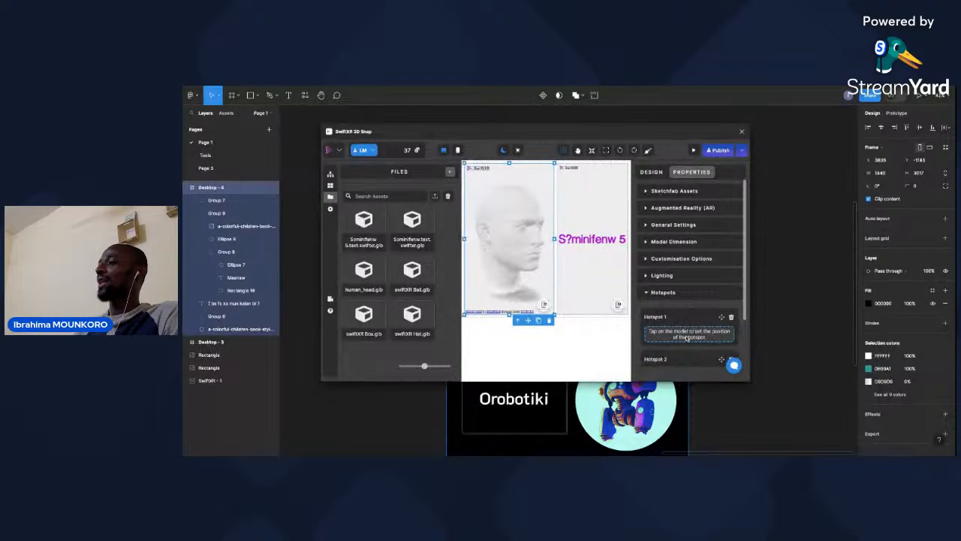
# Delete both unplaced hotspots from the Sketchfab head model, confirming each deletion, and collapse the hotspot settings.
pyautogui.scroll(-2, 686, 335)
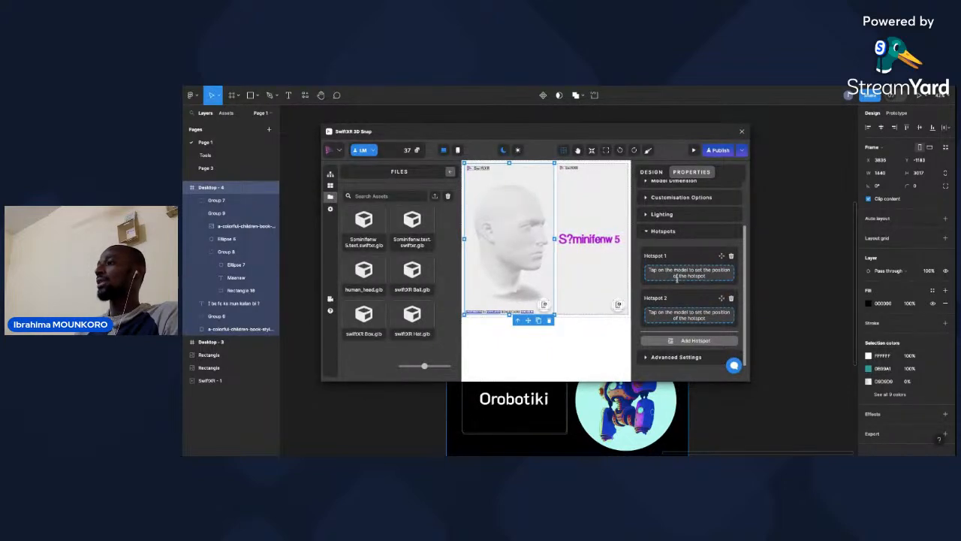
pyautogui.click(731, 298)
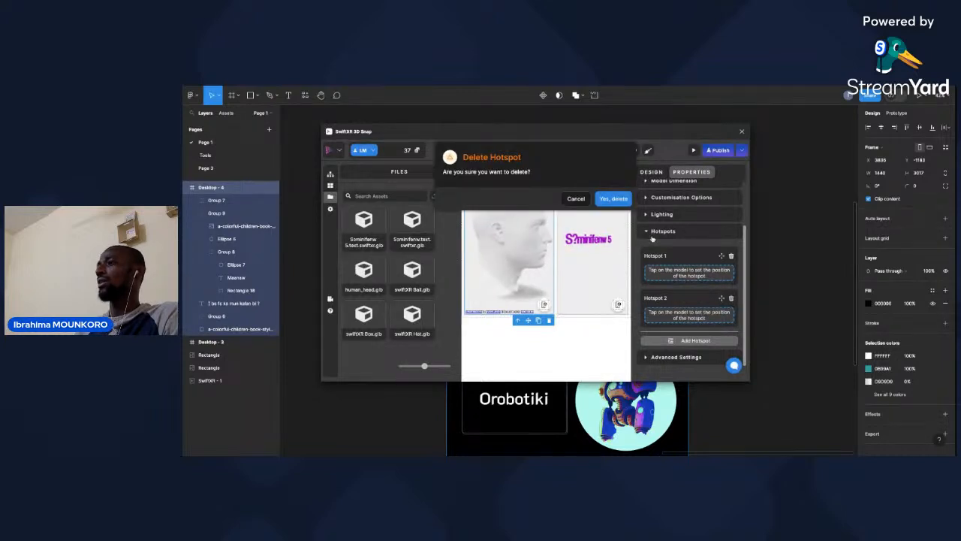
pyautogui.click(620, 200)
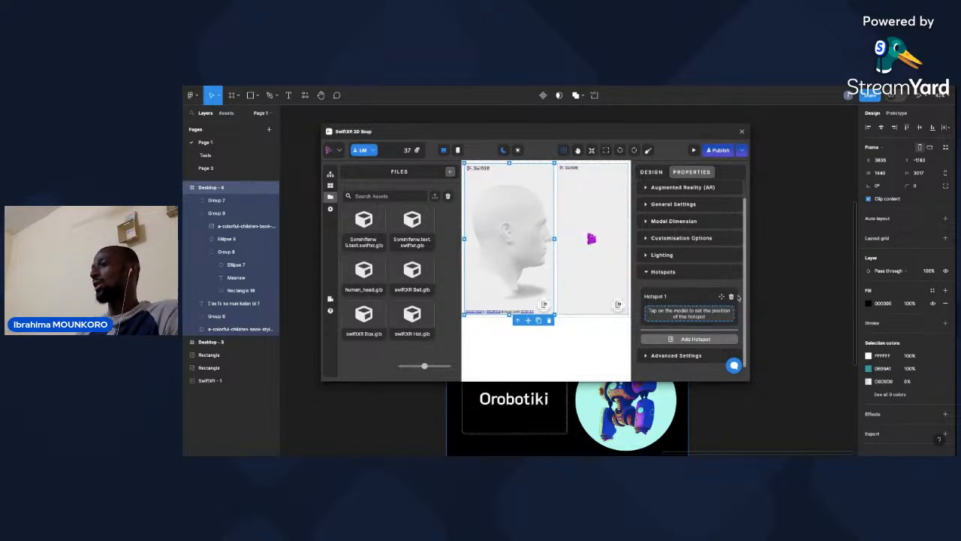
pyautogui.click(732, 296)
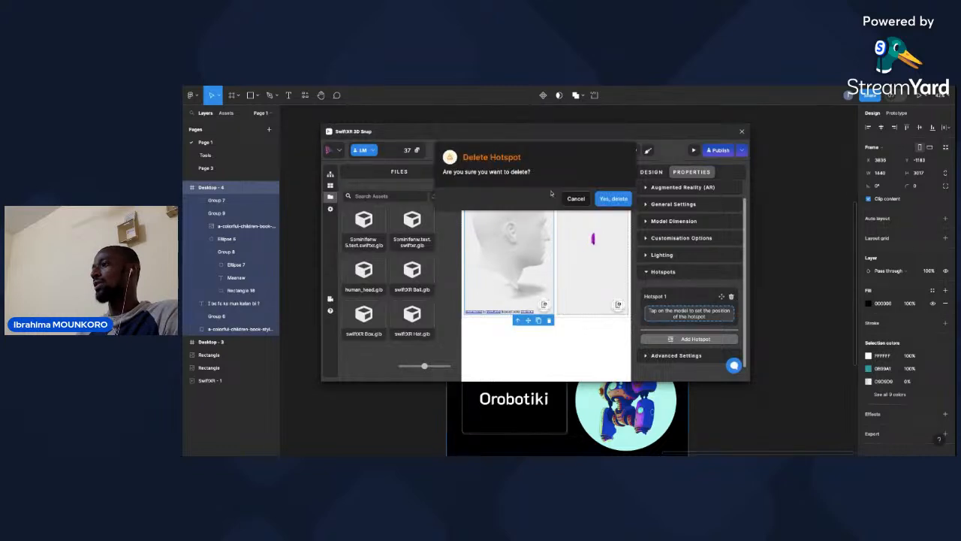
pyautogui.click(613, 199)
pyautogui.click(666, 293)
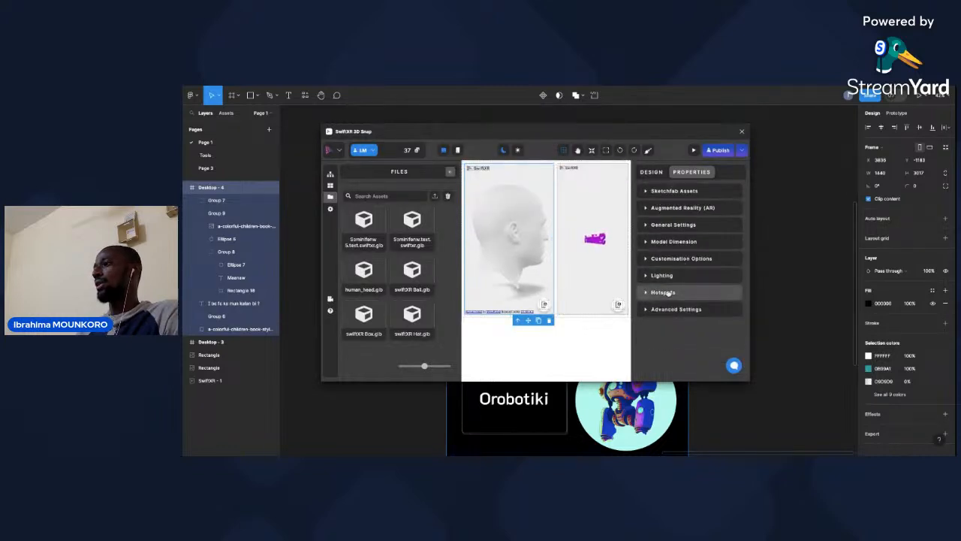
# Add a new hotspot to the Sketchfab model and set its position on the head.
pyautogui.click(665, 293)
pyautogui.click(696, 323)
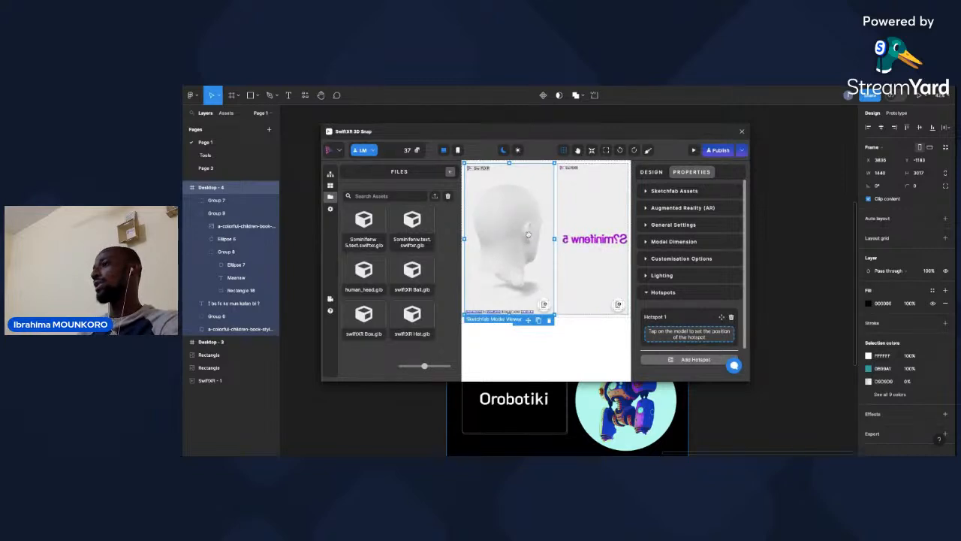
pyautogui.click(526, 255)
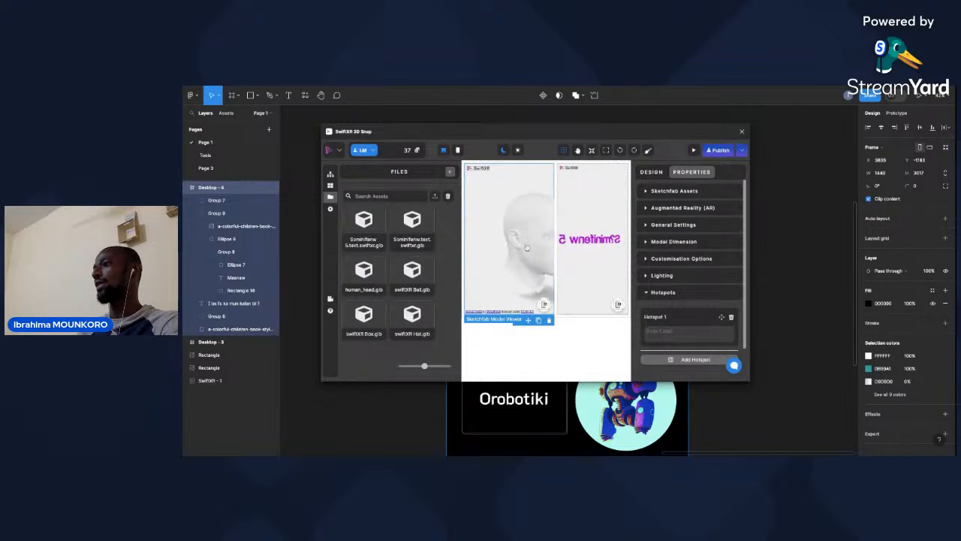
# Delete the misplaced Hotspot 1 from the Sketchfab head model and confirm the deletion.
pyautogui.click(489, 239)
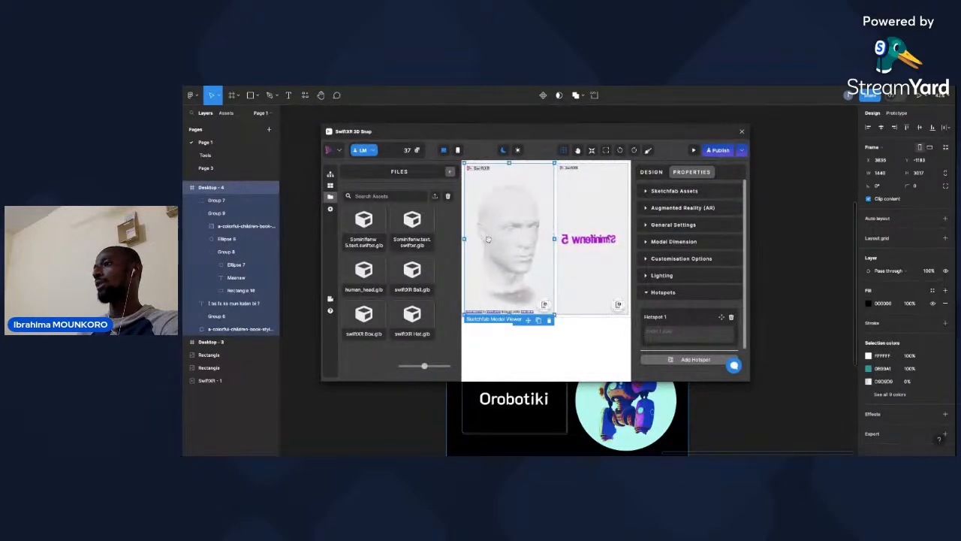
pyautogui.click(732, 318)
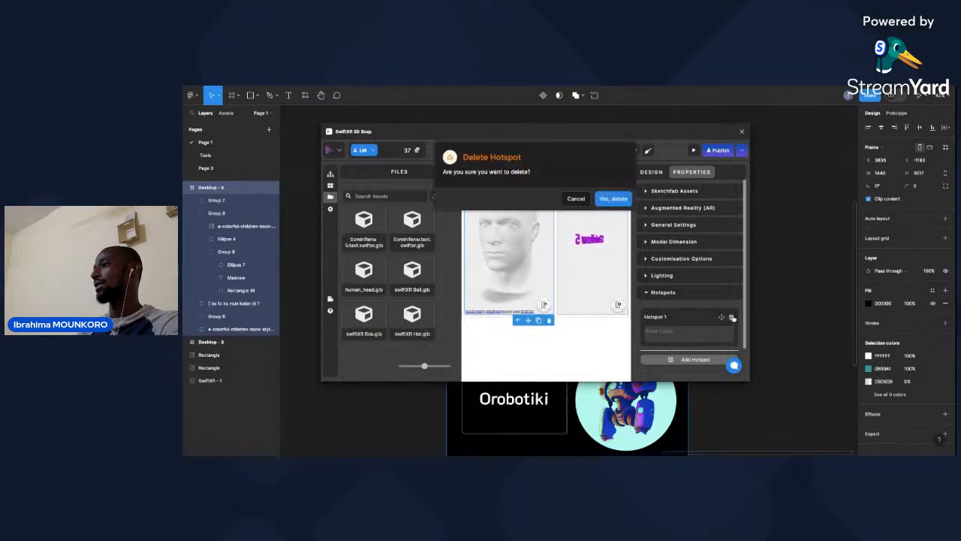
pyautogui.click(611, 199)
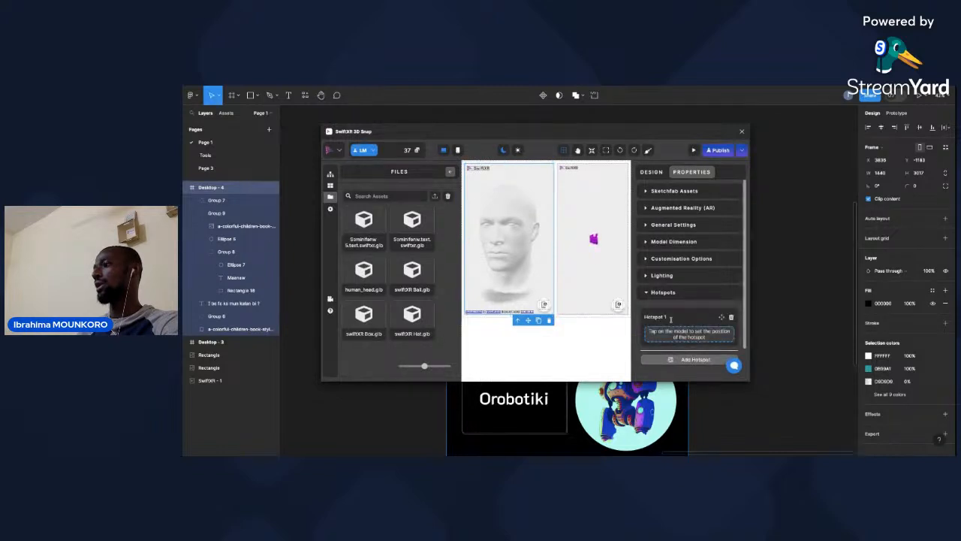
# Place the new Hotspot 1 on the head's eye and label it "ɲɛ".
pyautogui.click(512, 226)
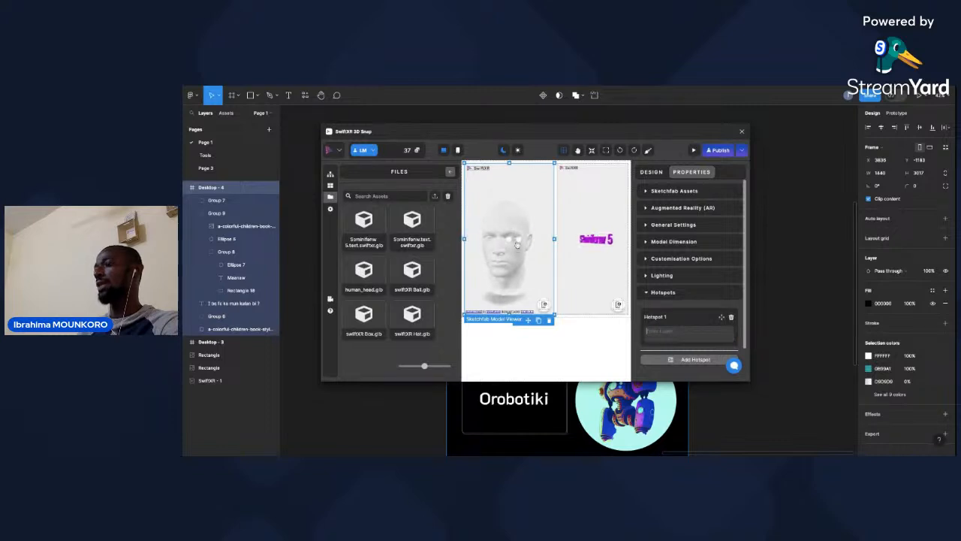
pyautogui.click(667, 331)
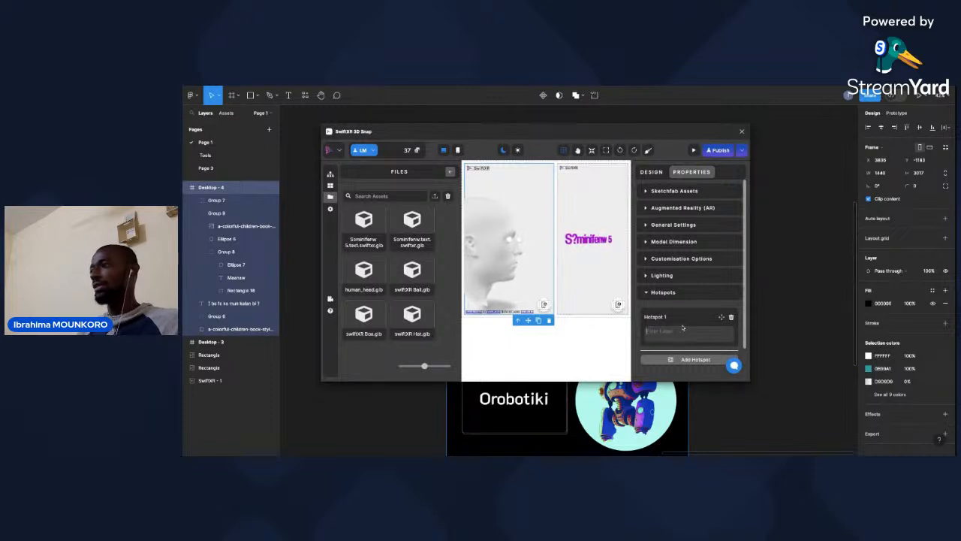
pyautogui.write('n')
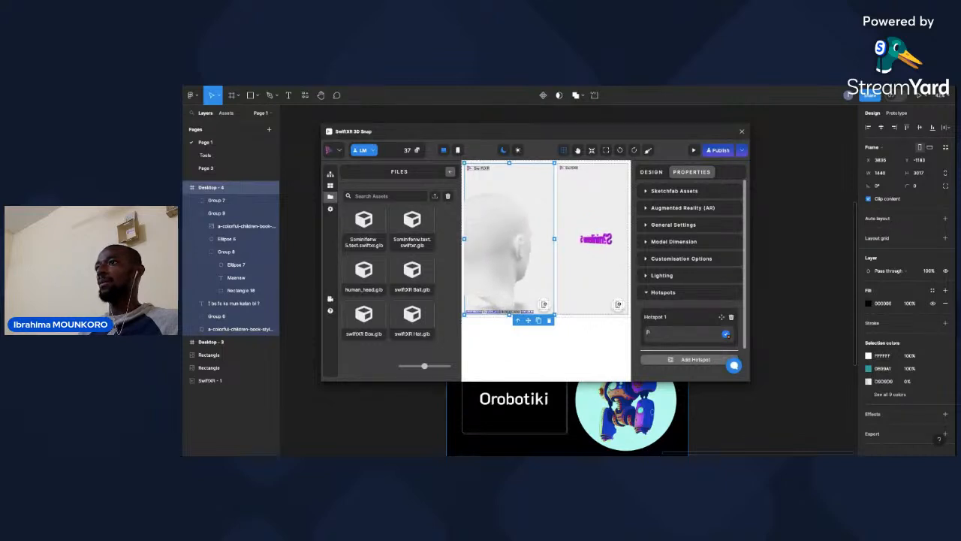
pyautogui.write('ɛ')
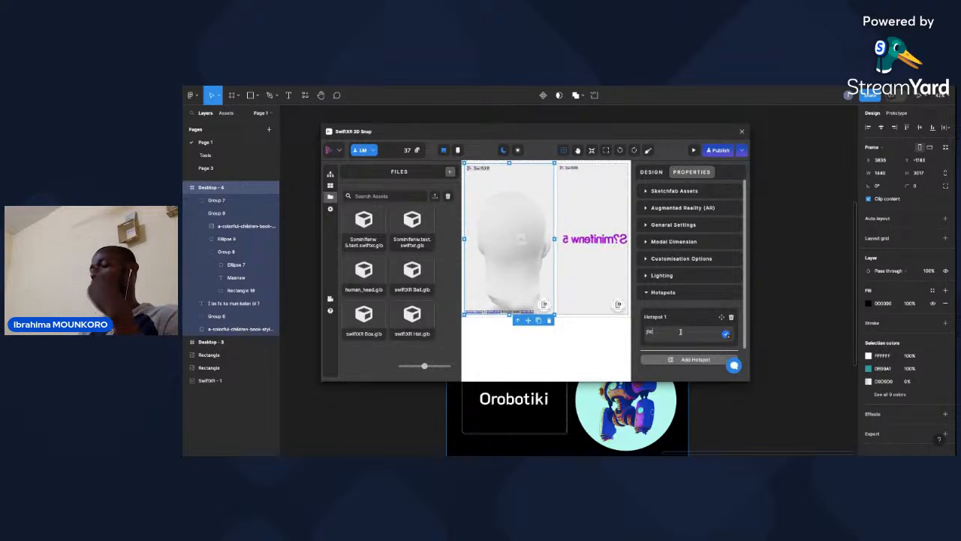
pyautogui.write('w')
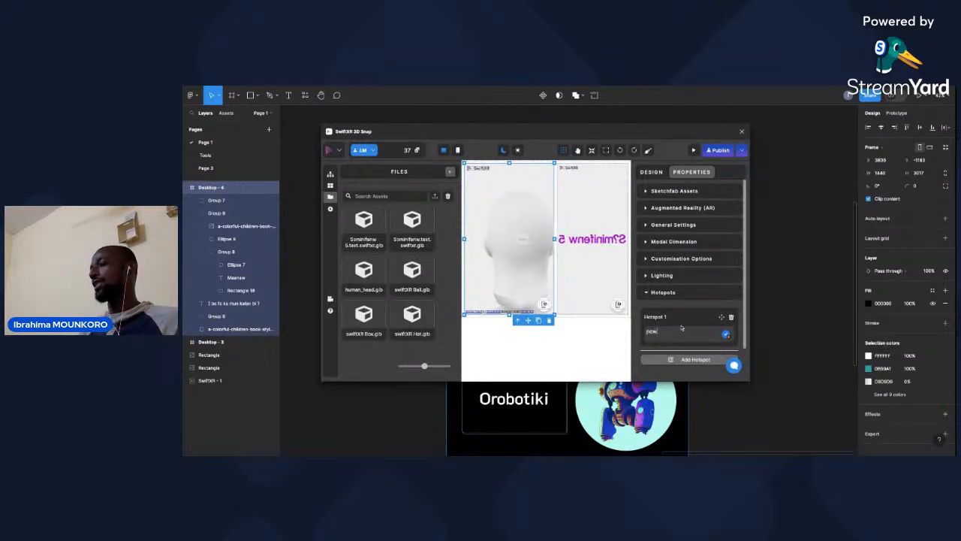
pyautogui.press('BackSpace')
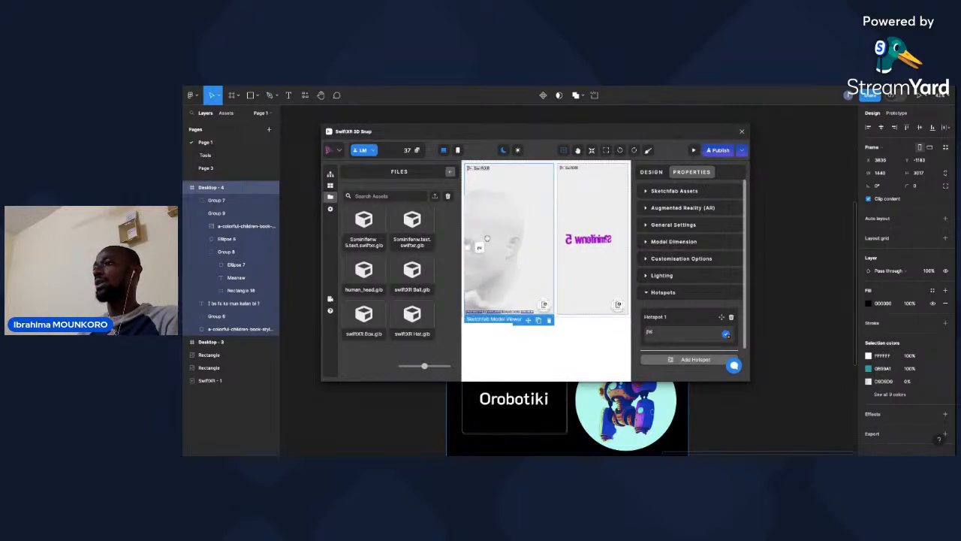
# Turn the head to view the eye hotspot's label and inspect the label's properties.
pyautogui.moveTo(487, 238); pyautogui.dragTo(530, 258)
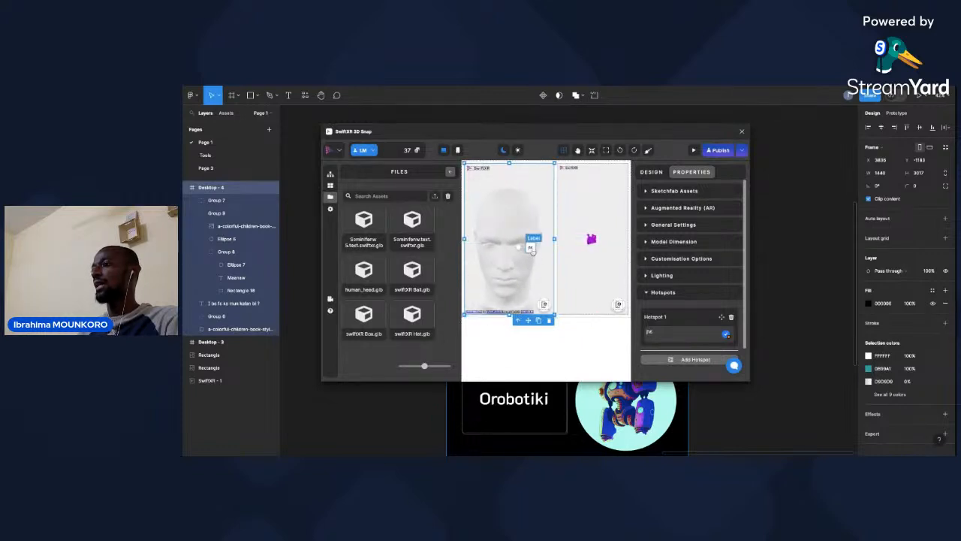
pyautogui.click(531, 251)
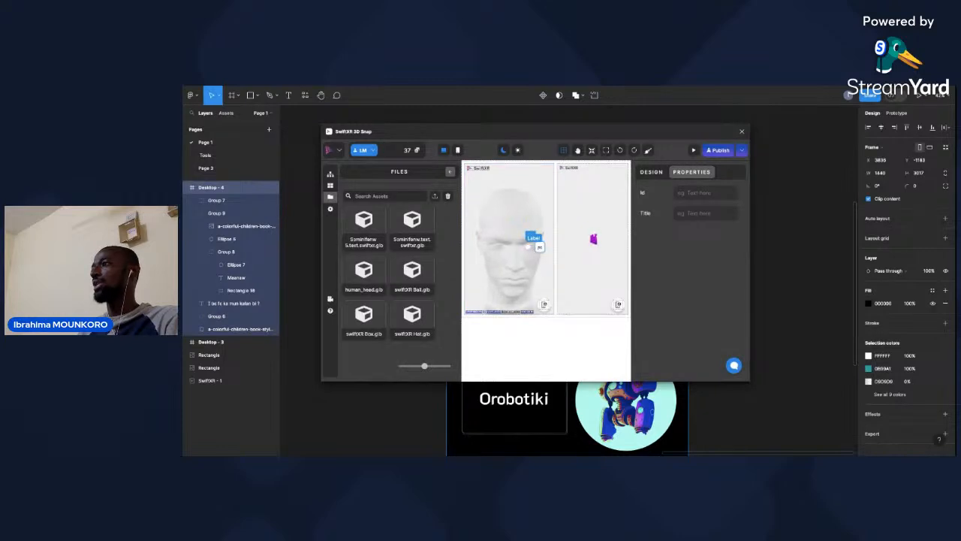
pyautogui.click(530, 265)
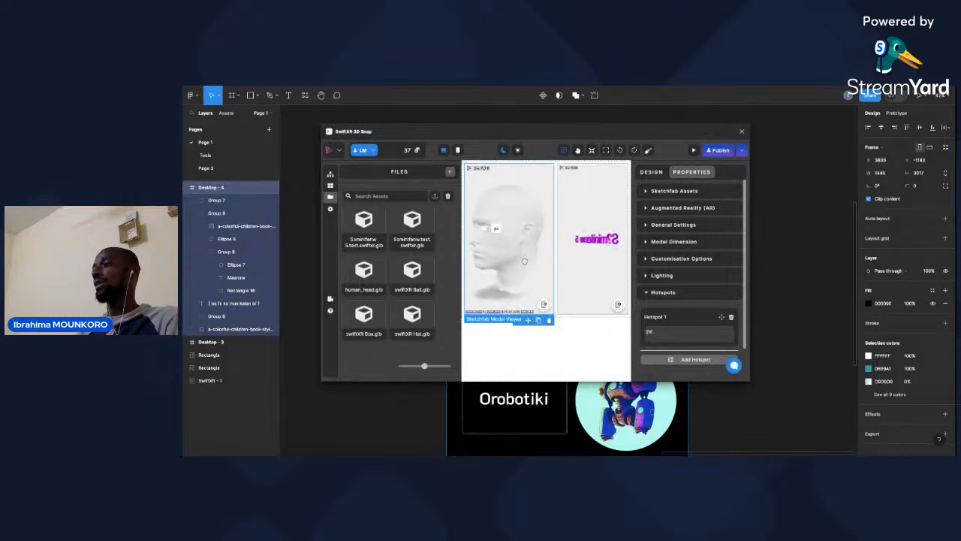
# Add a second hotspot to the Sketchfab head model, place it on the ear and label it "Tulo".
pyautogui.click(524, 262)
pyautogui.scroll(-1, 683, 311)
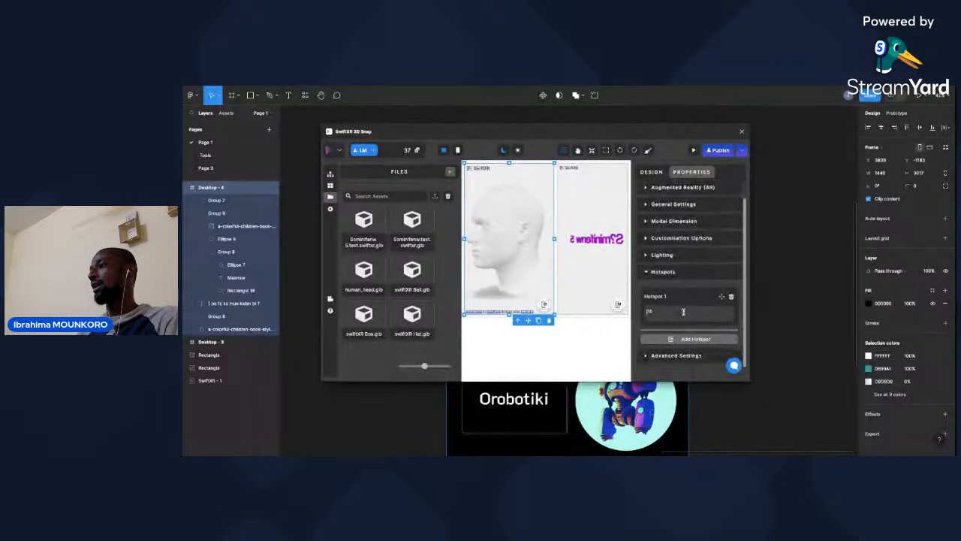
pyautogui.click(695, 339)
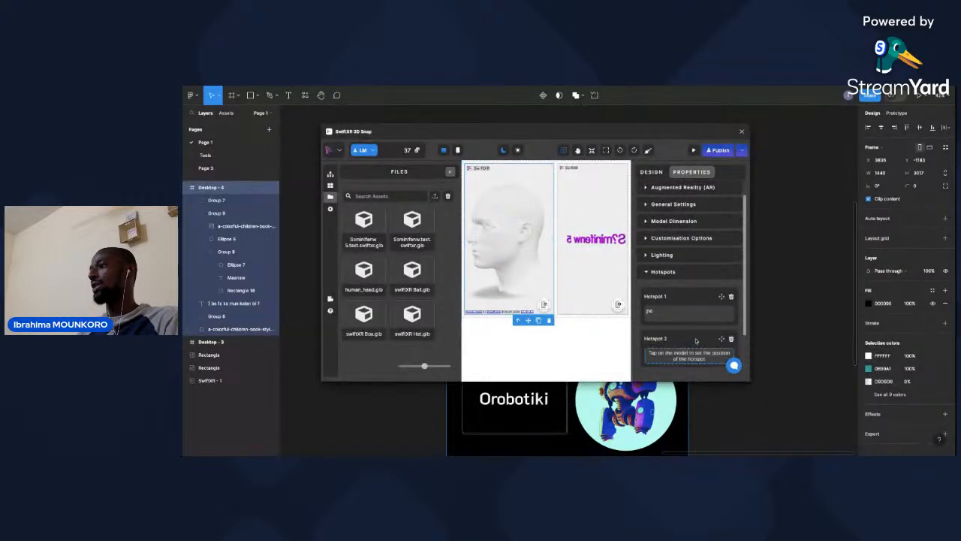
pyautogui.scroll(-2, 661, 316)
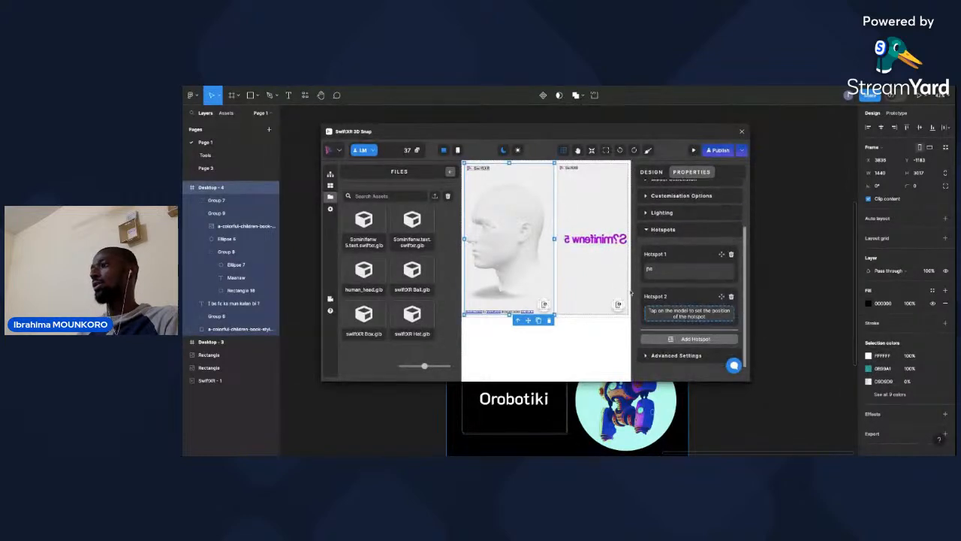
pyautogui.click(526, 233)
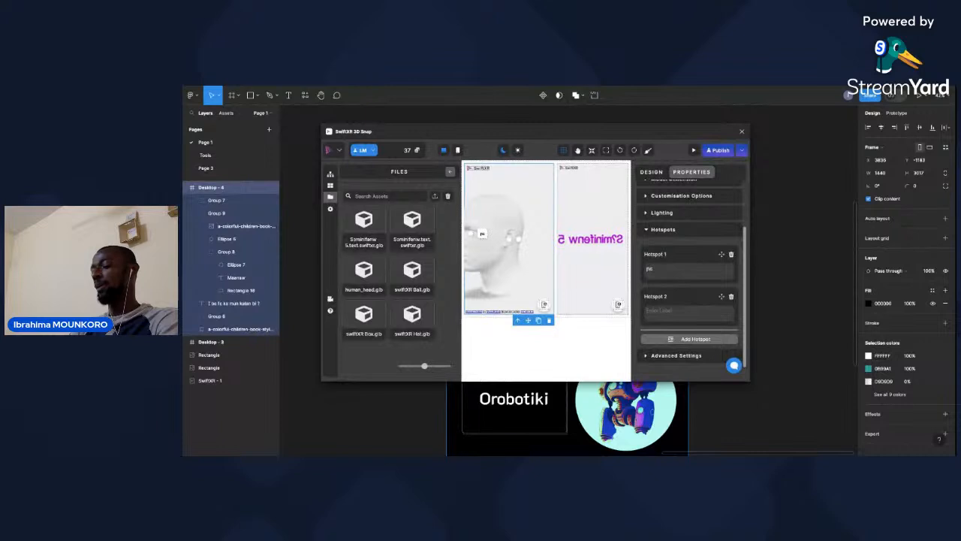
pyautogui.write('Tu')
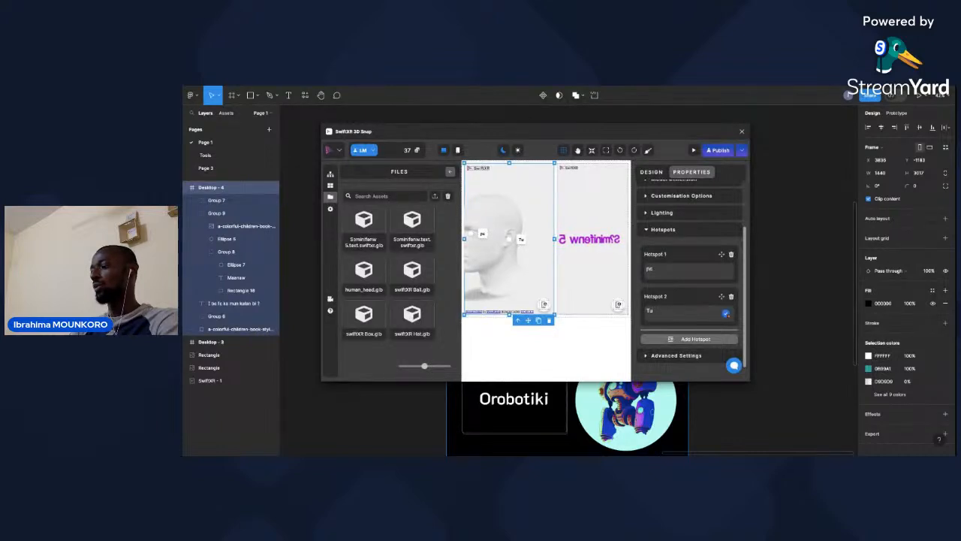
pyautogui.write('lo')
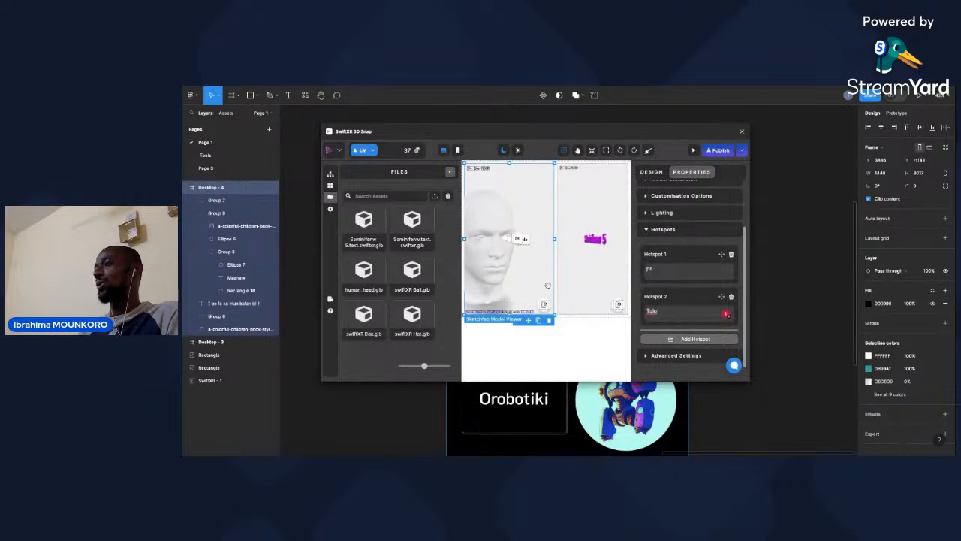
# Add a third hotspot to the head model, place it on the nose and label it "Nun".
pyautogui.click(695, 342)
pyautogui.click(506, 257)
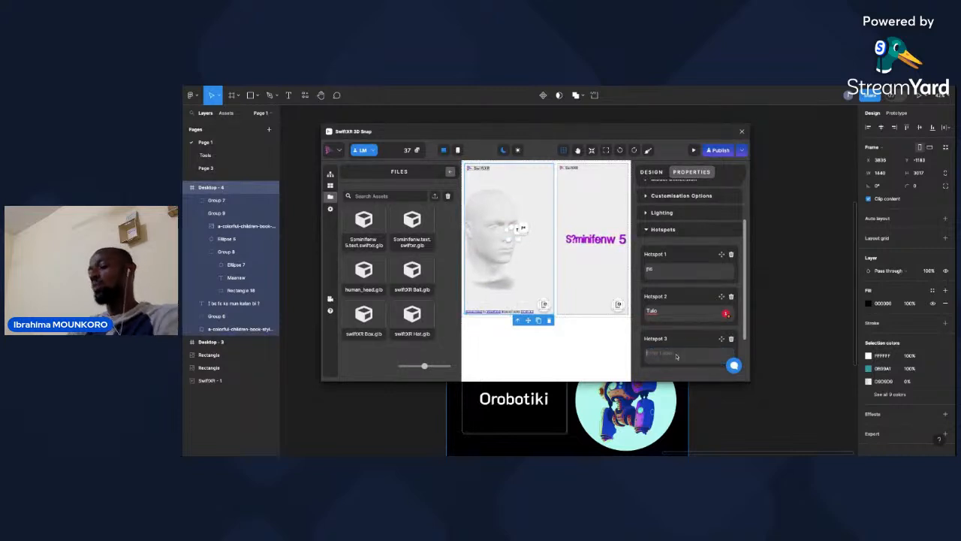
pyautogui.click(676, 355)
pyautogui.write('n')
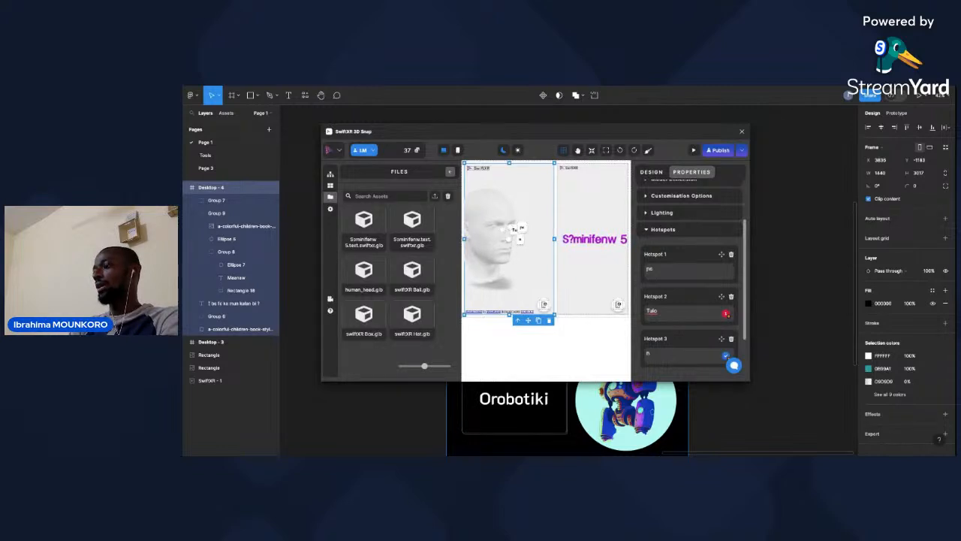
pyautogui.press('BackSpace')
pyautogui.write('N')
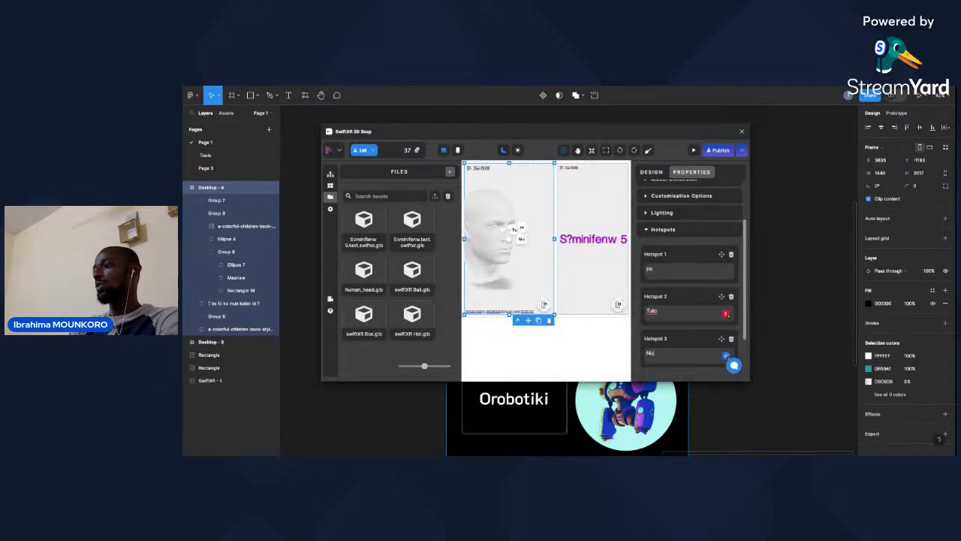
pyautogui.write('un')
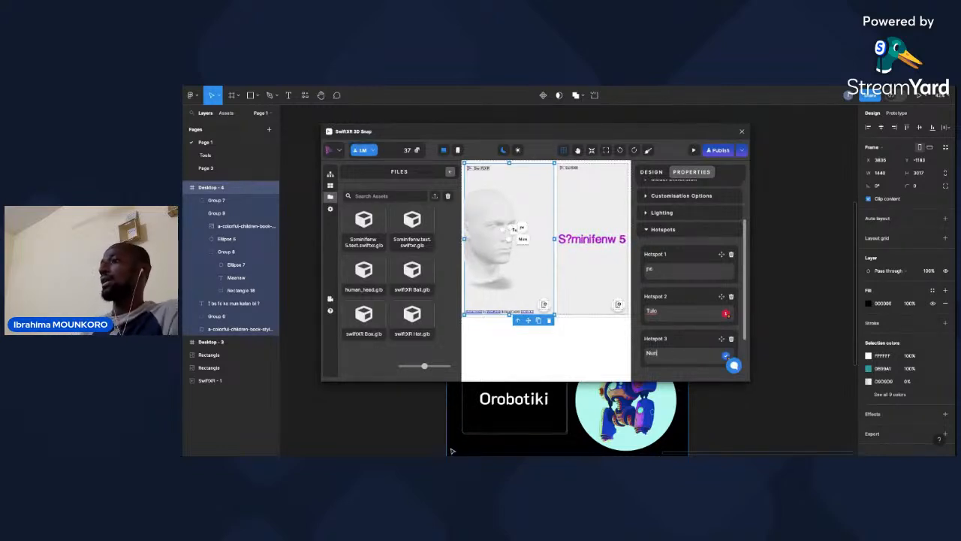
# Add a fourth hotspot to the head model, place it on the mouth and label it "Da".
pyautogui.click(536, 269)
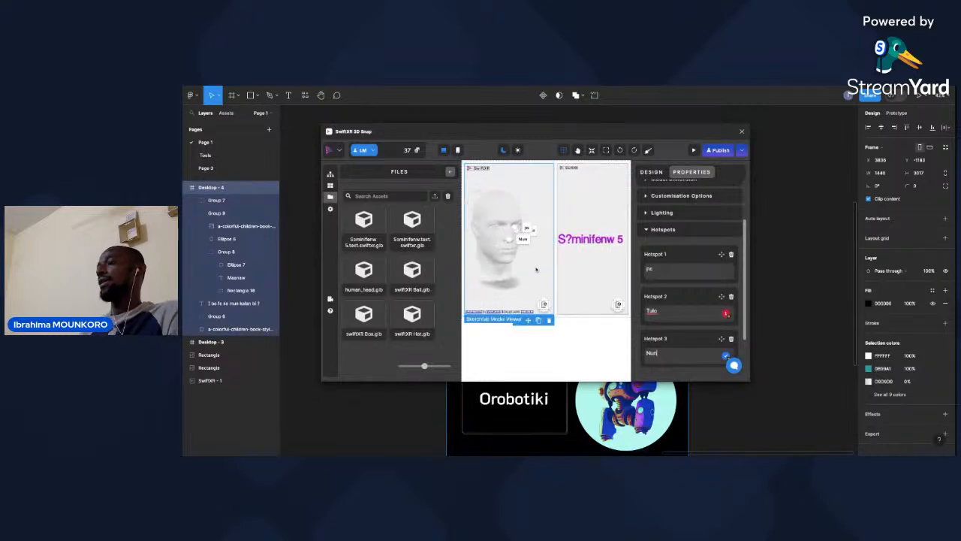
pyautogui.click(536, 269)
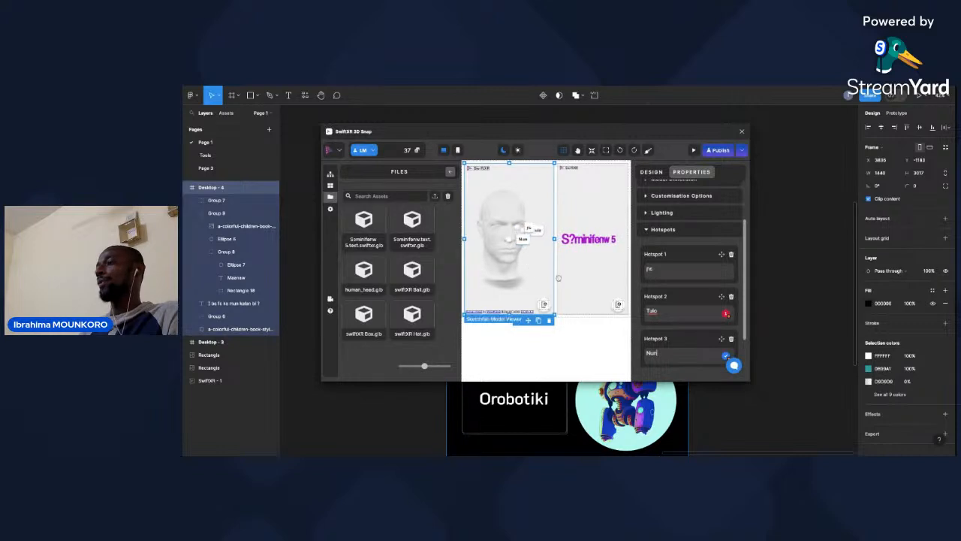
pyautogui.scroll(-2, 673, 342)
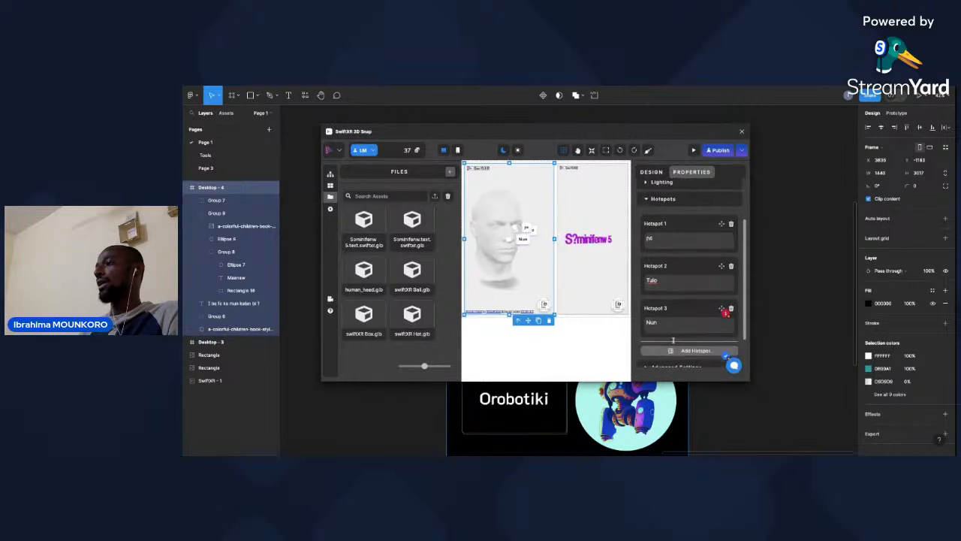
pyautogui.click(678, 346)
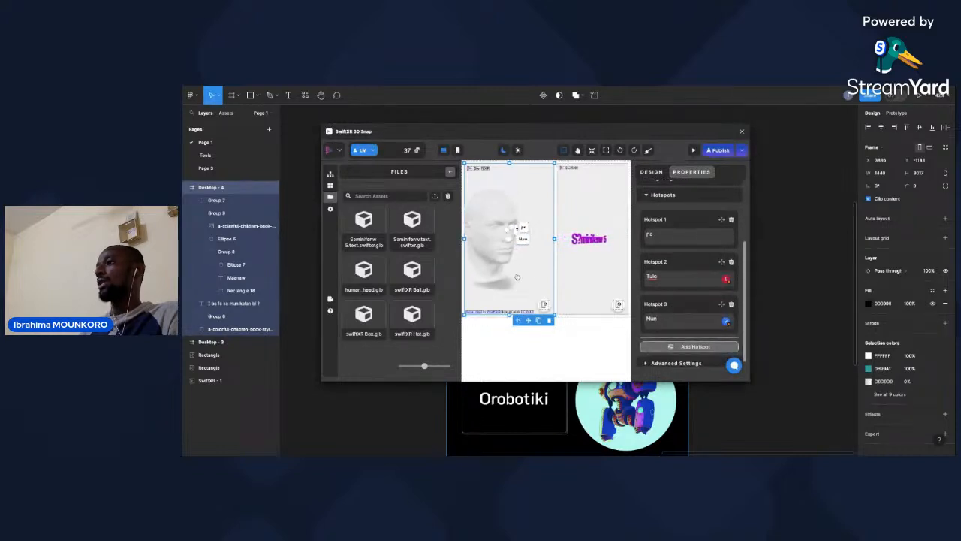
pyautogui.click(507, 251)
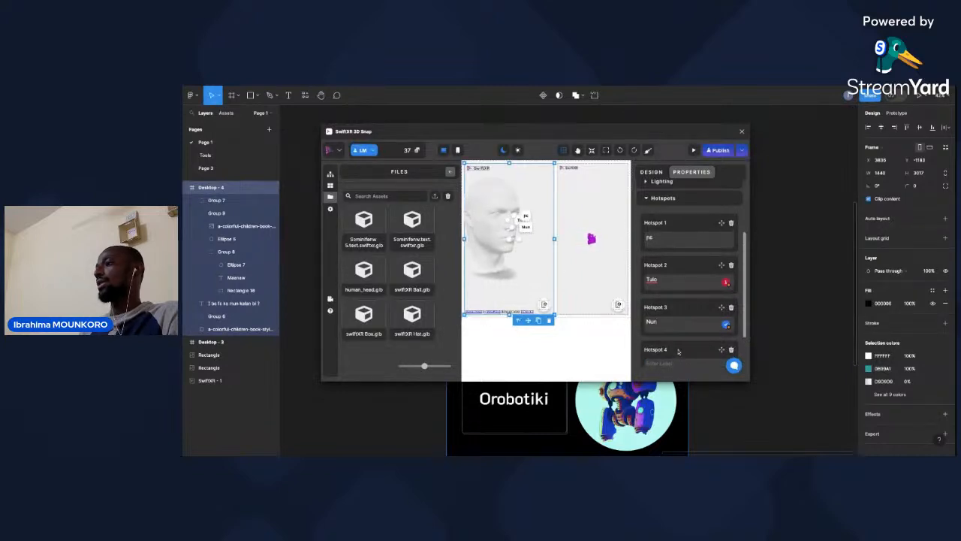
pyautogui.scroll(-2, 679, 352)
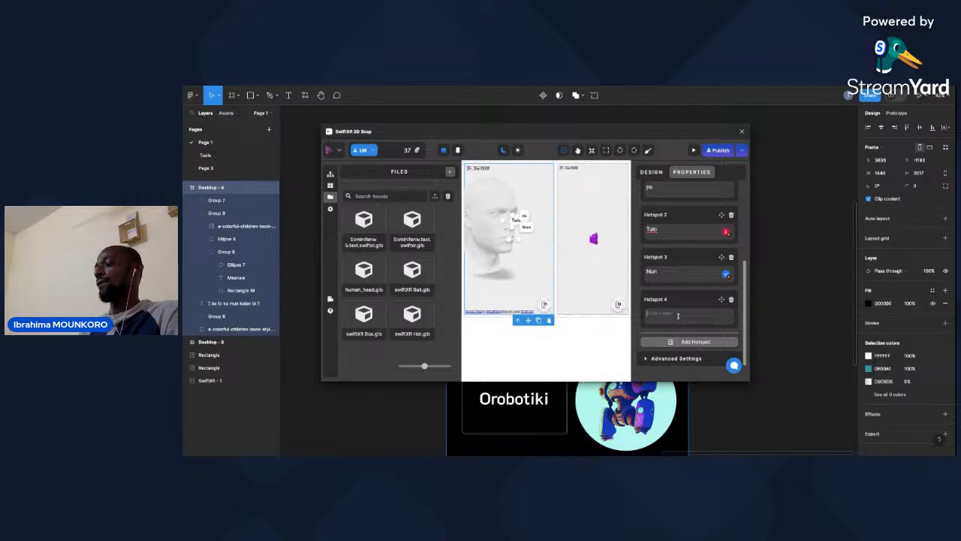
pyautogui.click(678, 316)
pyautogui.write('Dal')
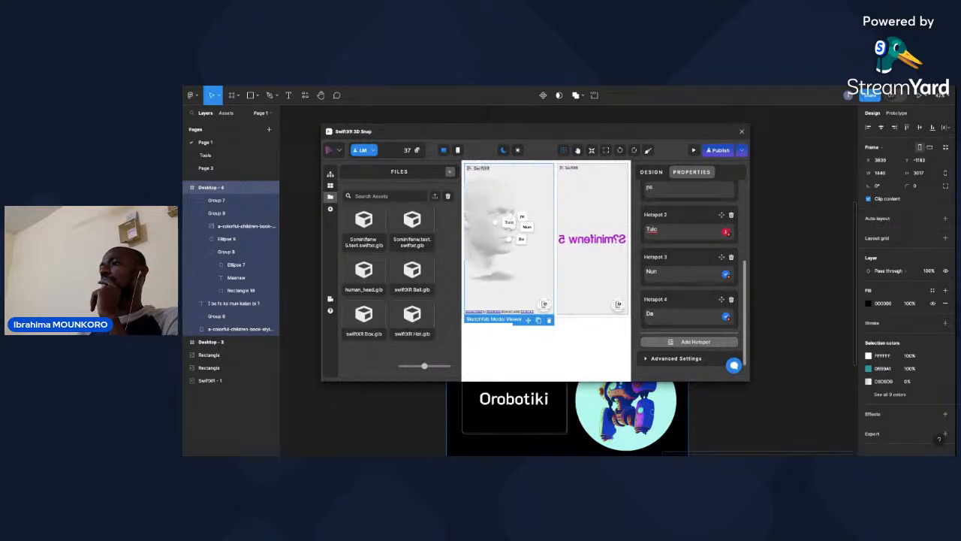
pyautogui.moveTo(491, 257)
pyautogui.mouseDown()
pyautogui.moveTo(508, 265)
pyautogui.moveTo(488, 267)
pyautogui.moveTo(498, 264)
pyautogui.mouseUp()
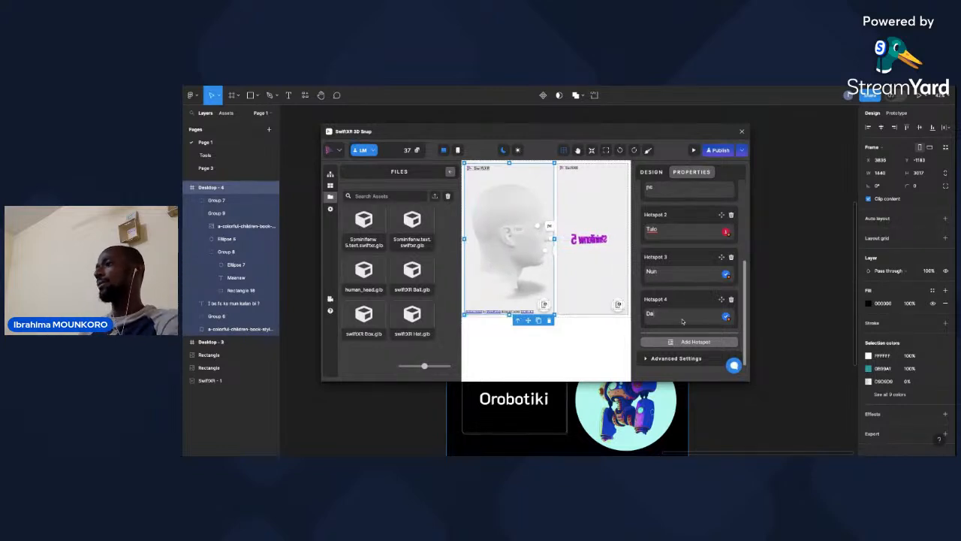
pyautogui.click(692, 342)
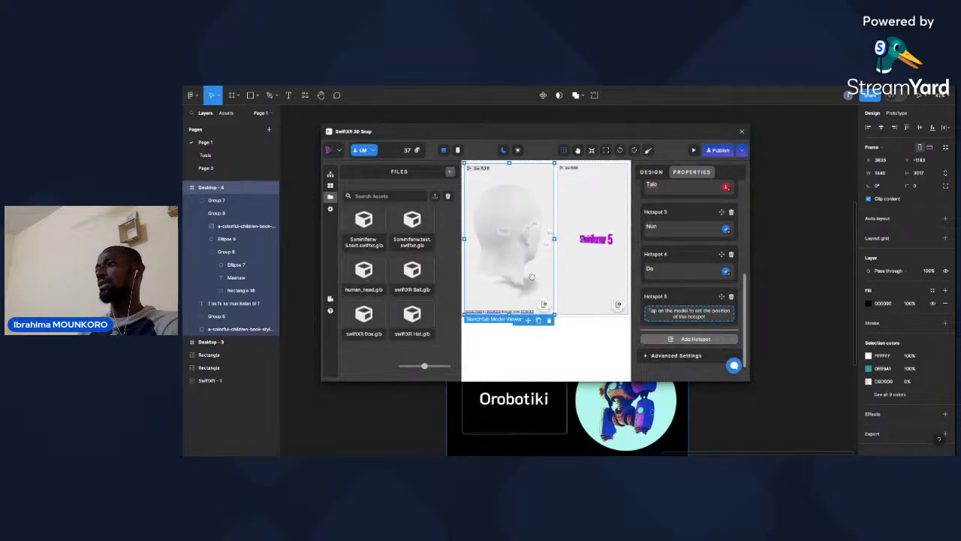
pyautogui.click(532, 232)
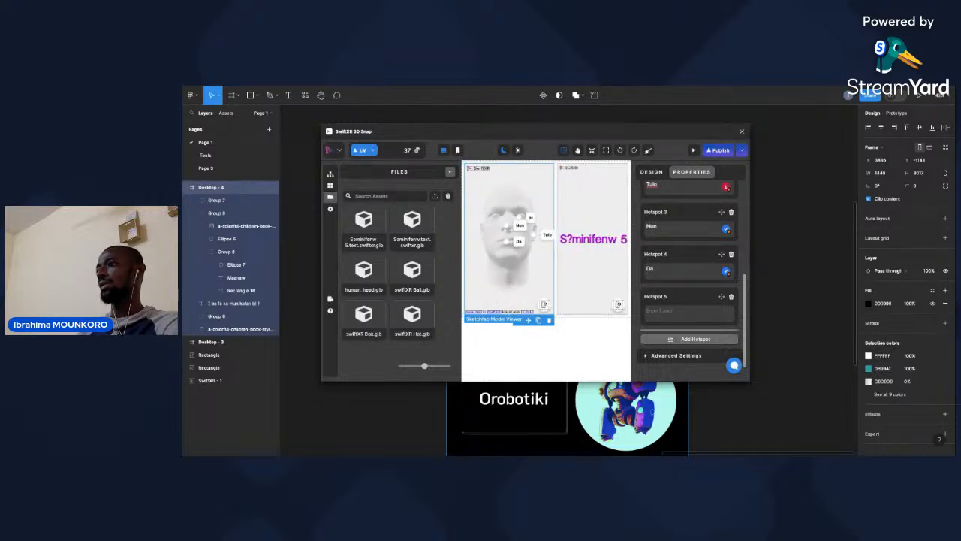
pyautogui.moveTo(539, 275); pyautogui.dragTo(518, 275)
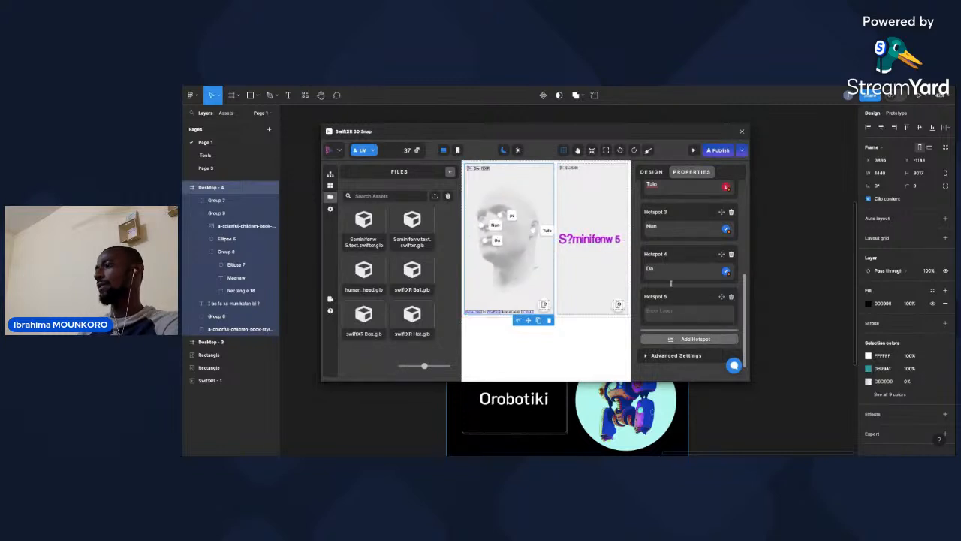
pyautogui.click(732, 297)
pyautogui.click(620, 201)
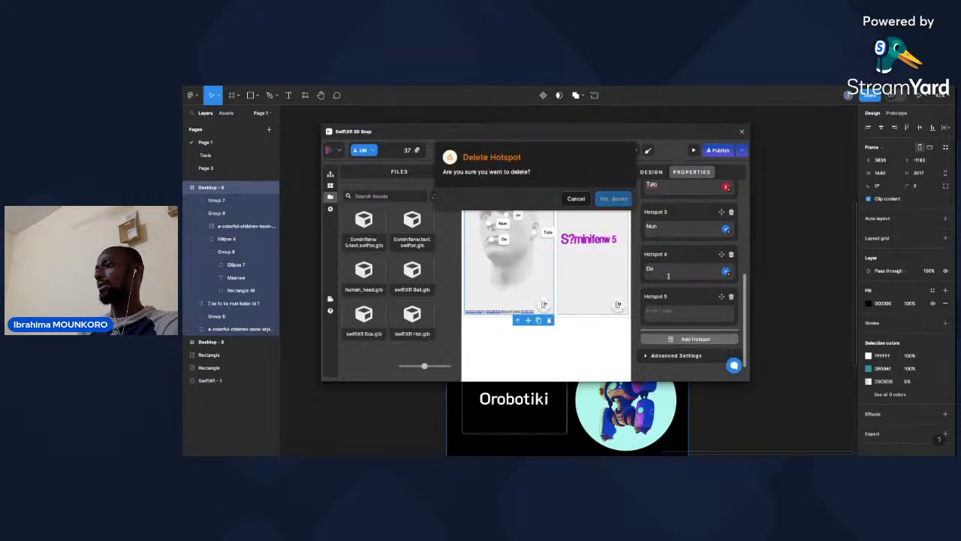
# Add a fifth hotspot to the head model, place it on the neck and label it "Golo".
pyautogui.click(692, 341)
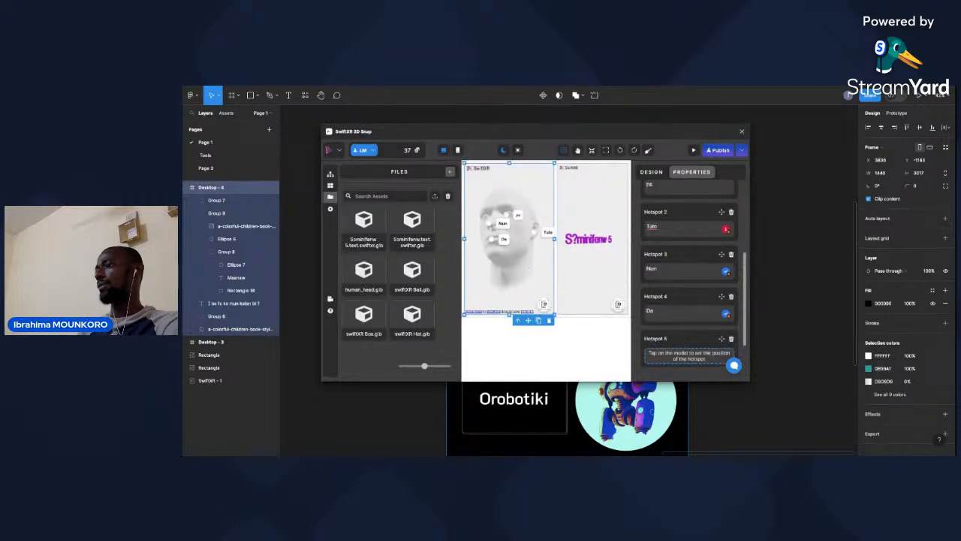
pyautogui.click(521, 273)
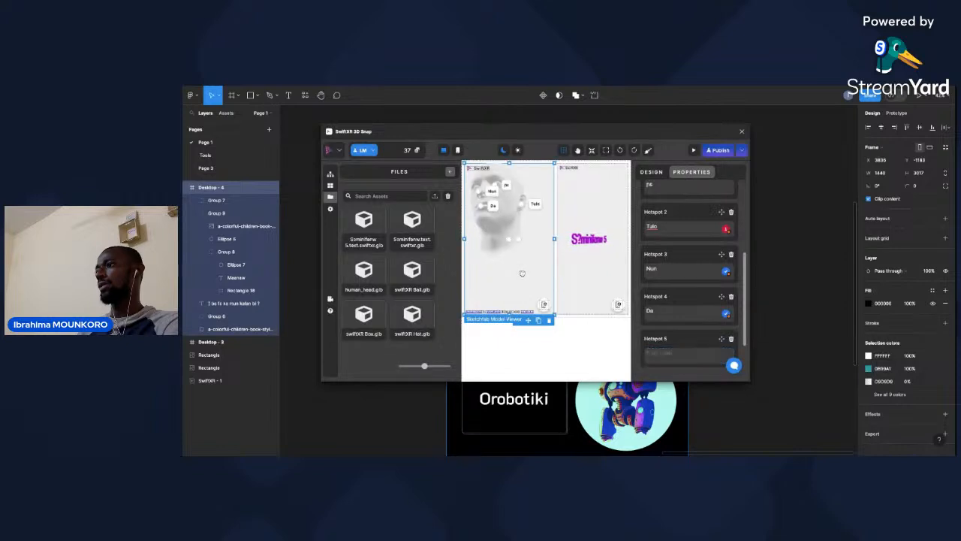
pyautogui.click(690, 350)
pyautogui.write('Solo')
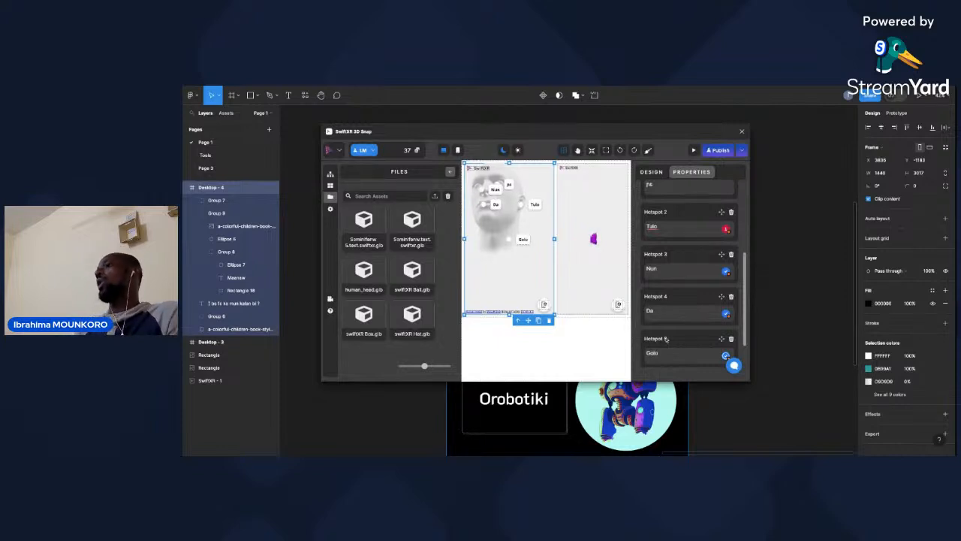
# Turn the head model to view its hotspot labels from several angles and review the hotspot list.
pyautogui.moveTo(520, 226); pyautogui.dragTo(538, 233)
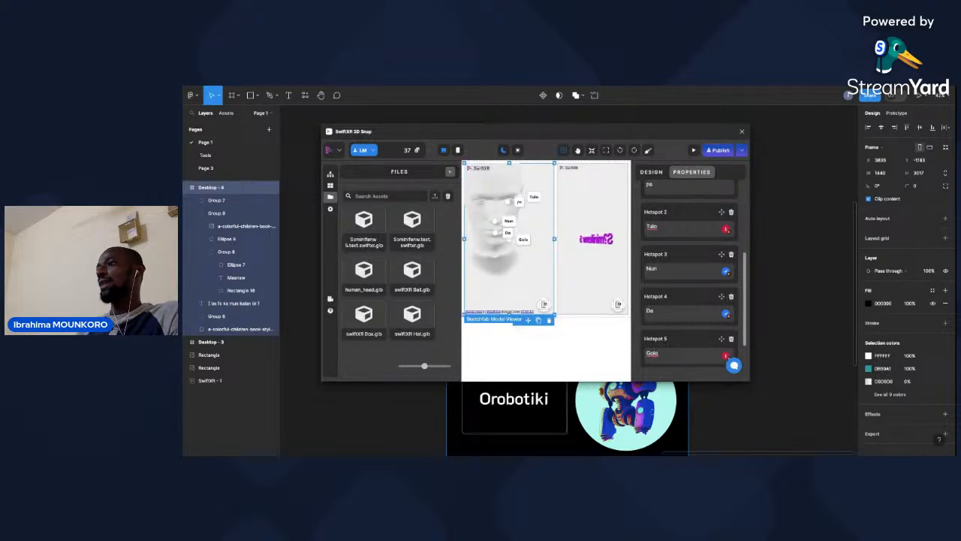
pyautogui.moveTo(536, 283); pyautogui.dragTo(507, 271)
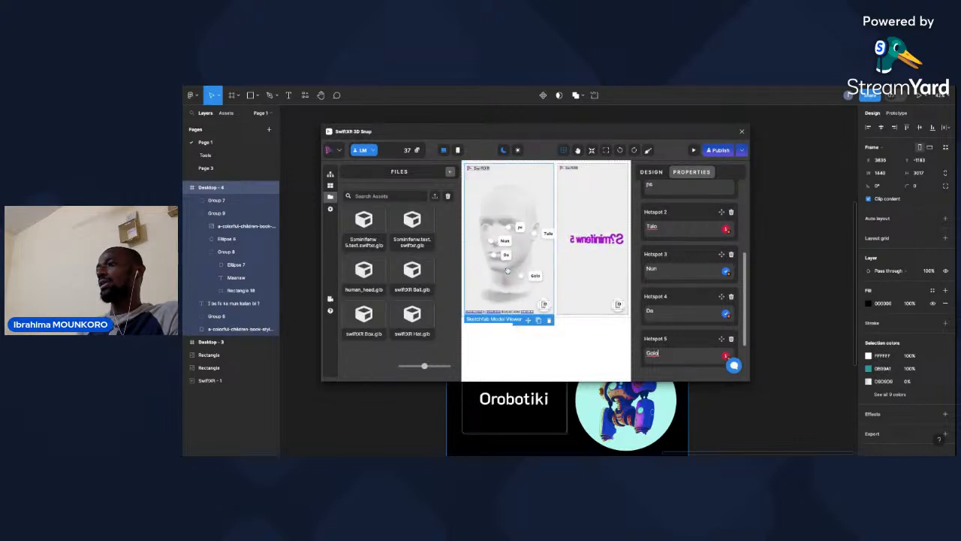
pyautogui.moveTo(514, 202); pyautogui.dragTo(522, 203)
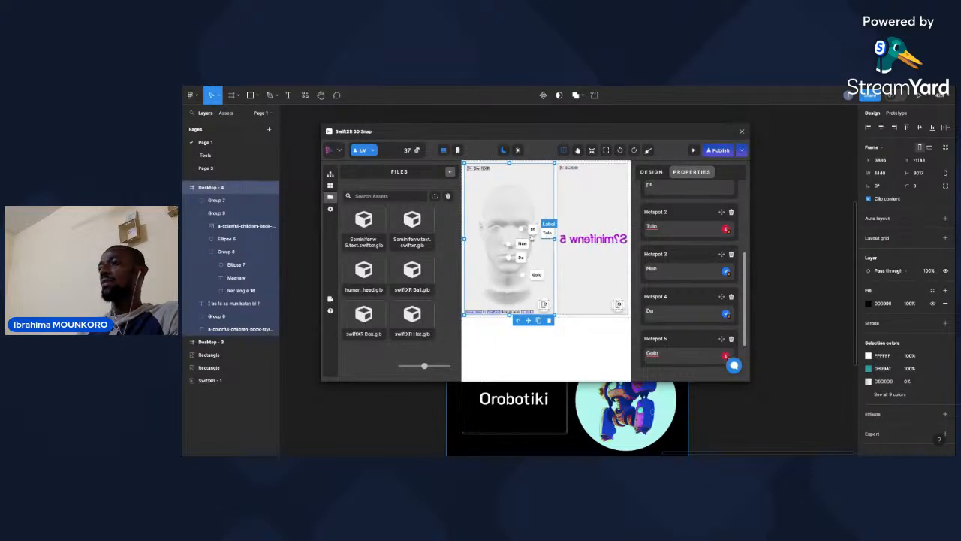
pyautogui.moveTo(523, 226); pyautogui.dragTo(495, 226)
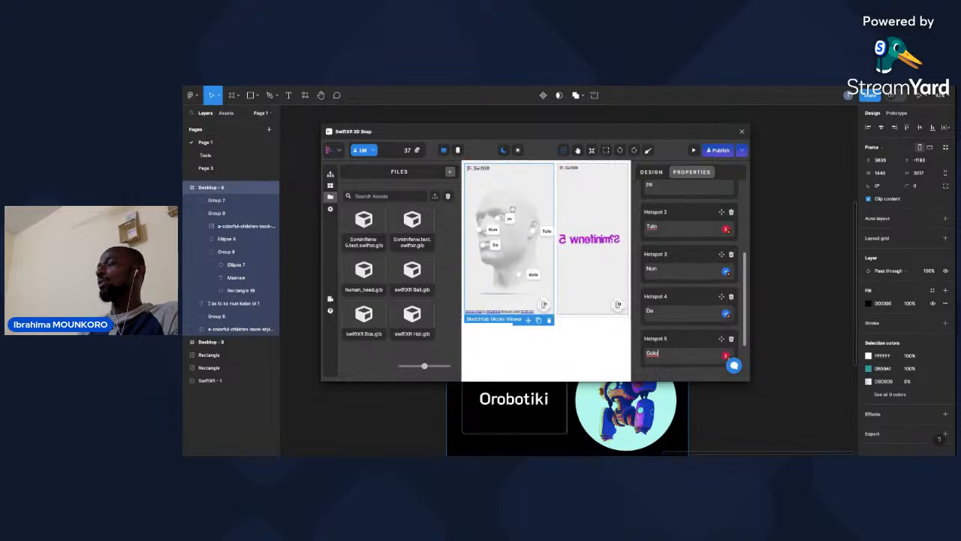
pyautogui.scroll(-2, 678, 293)
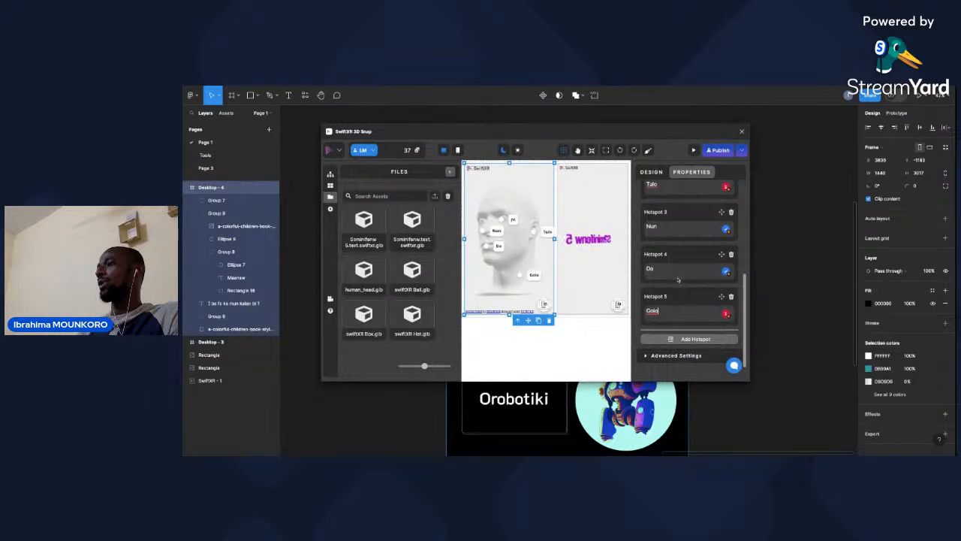
pyautogui.scroll(1, 679, 250)
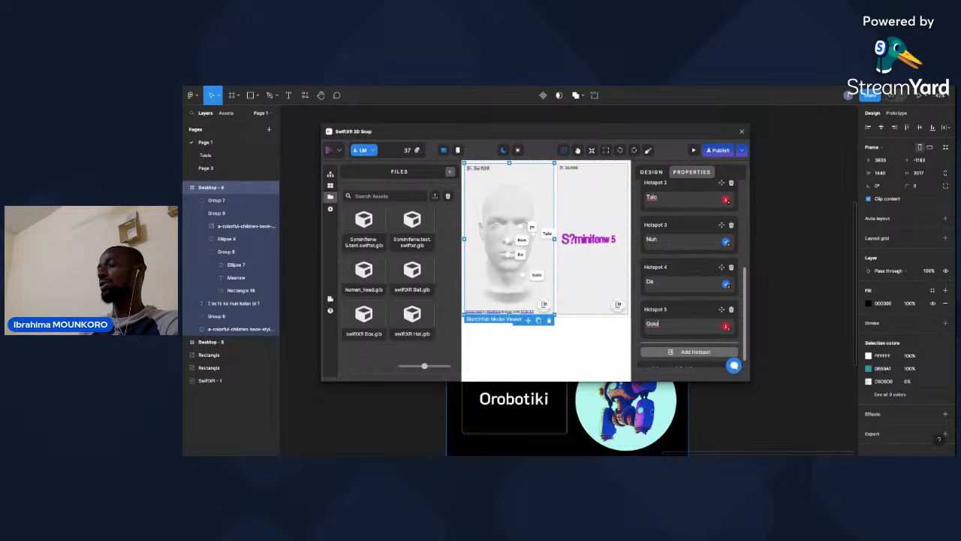
pyautogui.click(527, 340)
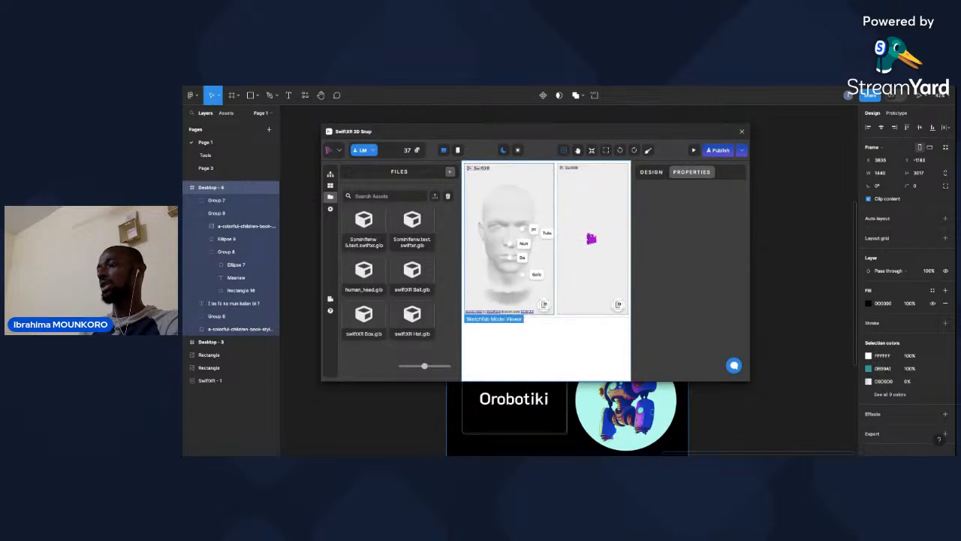
pyautogui.click(521, 211)
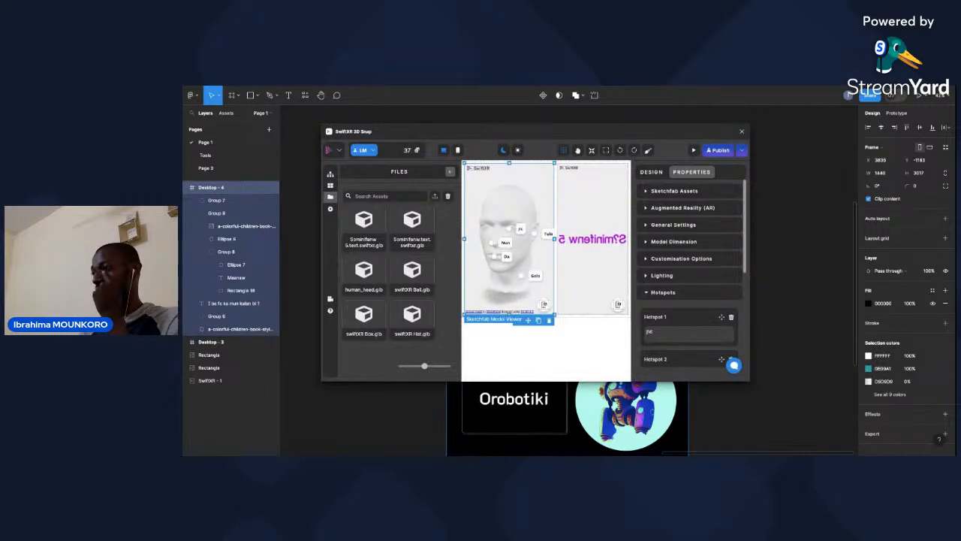
pyautogui.click(591, 323)
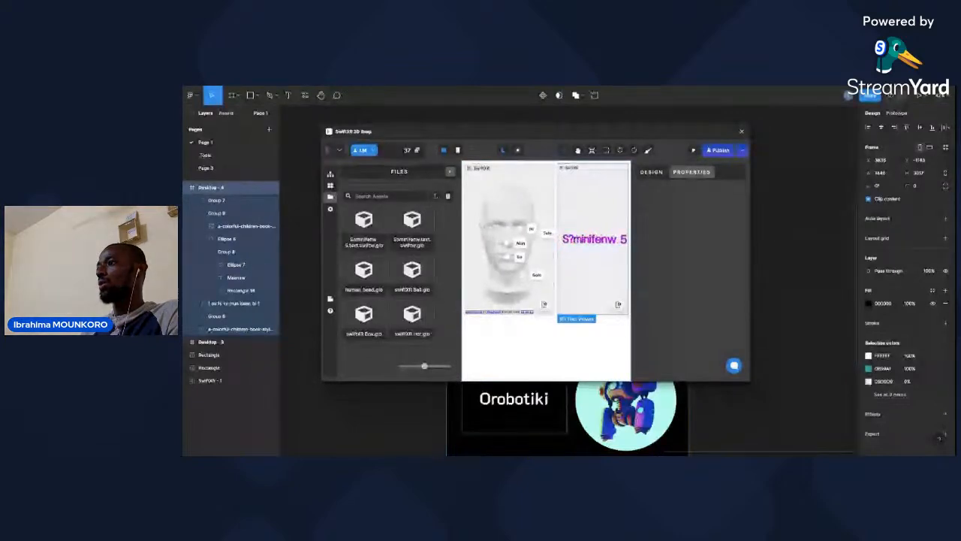
pyautogui.click(514, 240)
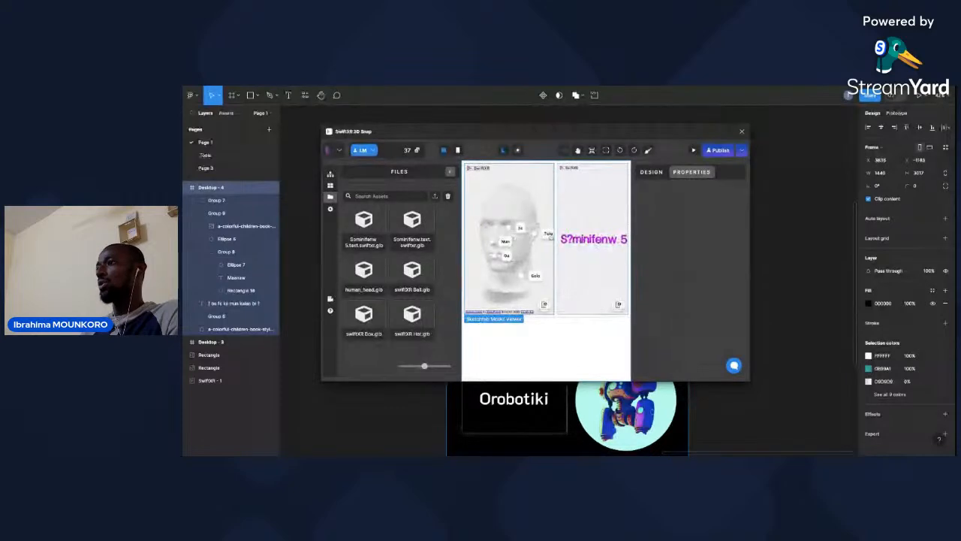
pyautogui.click(550, 237)
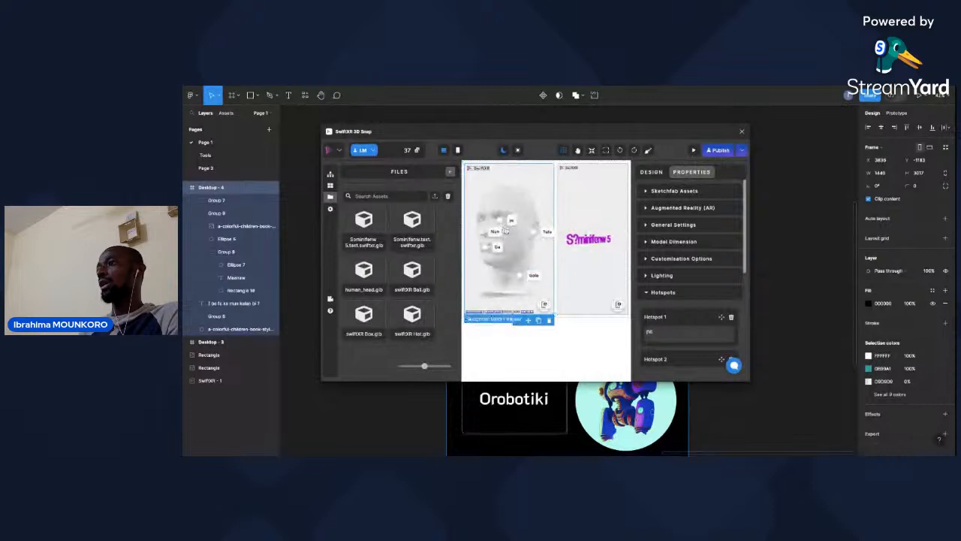
pyautogui.click(515, 226)
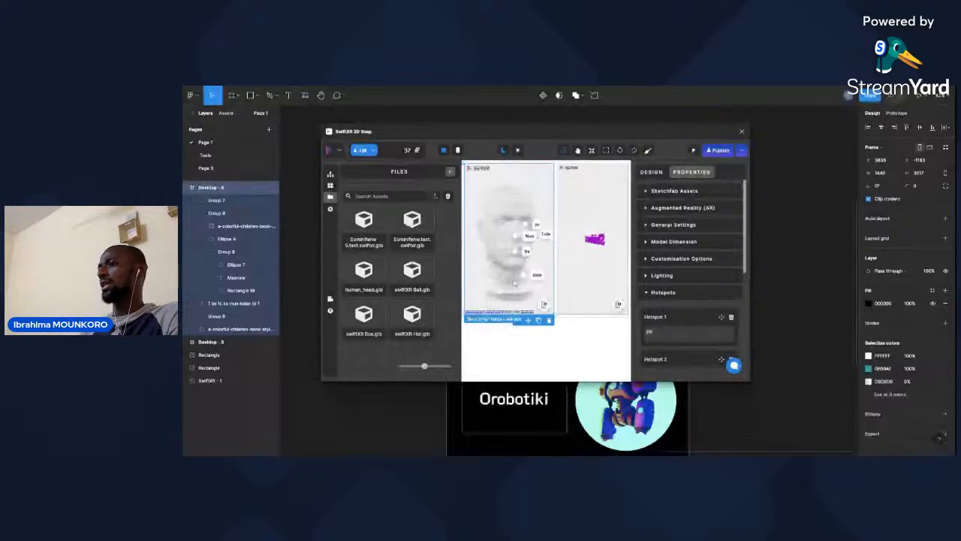
pyautogui.click(576, 345)
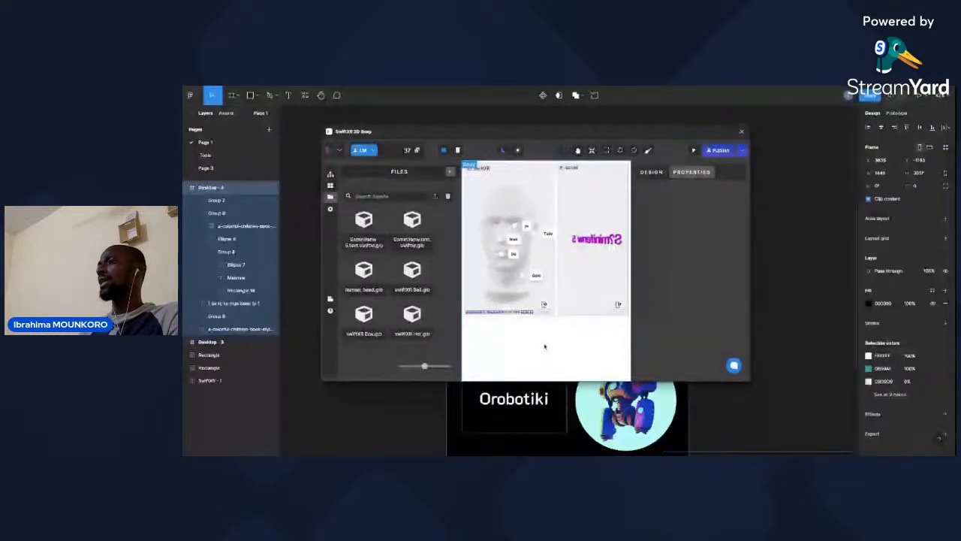
# Start publishing the project and set its website address name to "bamanankan".
pyautogui.click(744, 151)
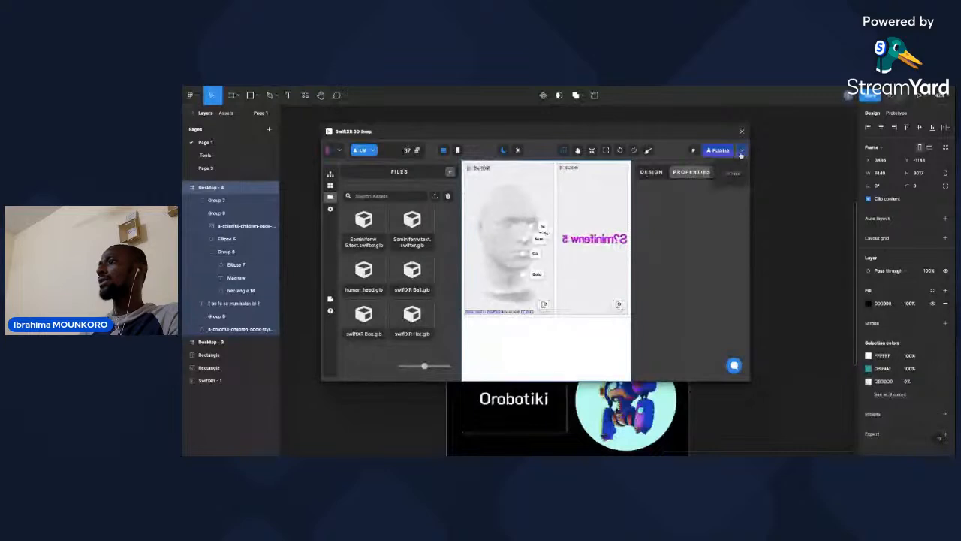
pyautogui.click(718, 151)
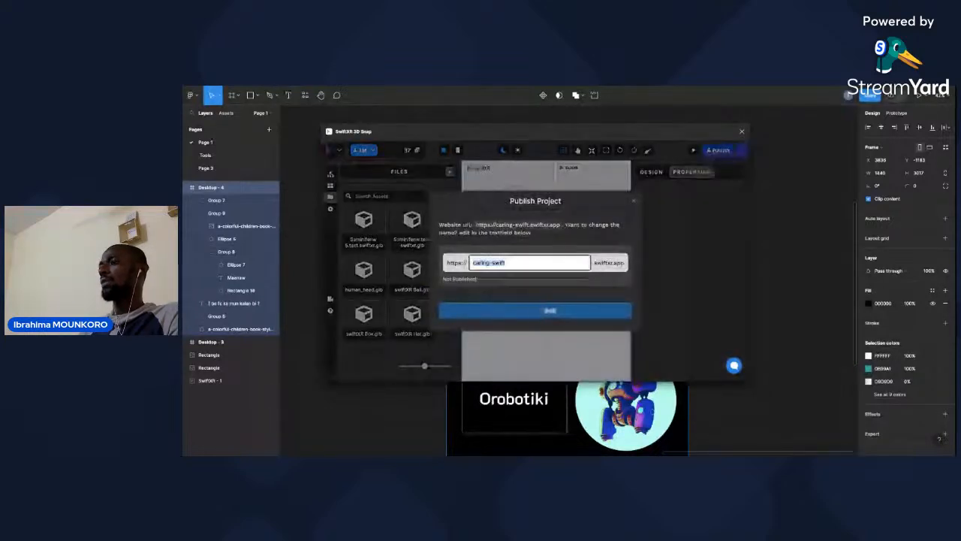
pyautogui.write('ba')
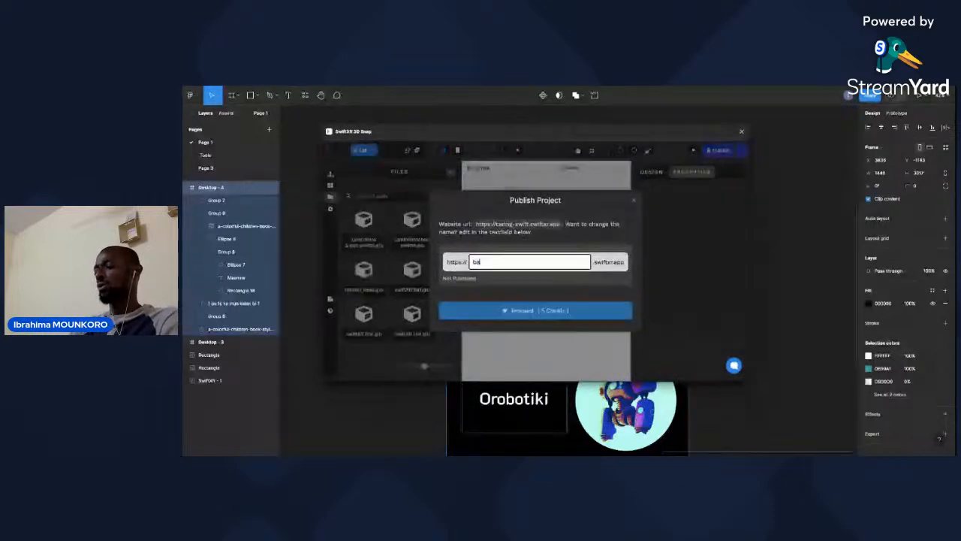
pyautogui.write('nkig')
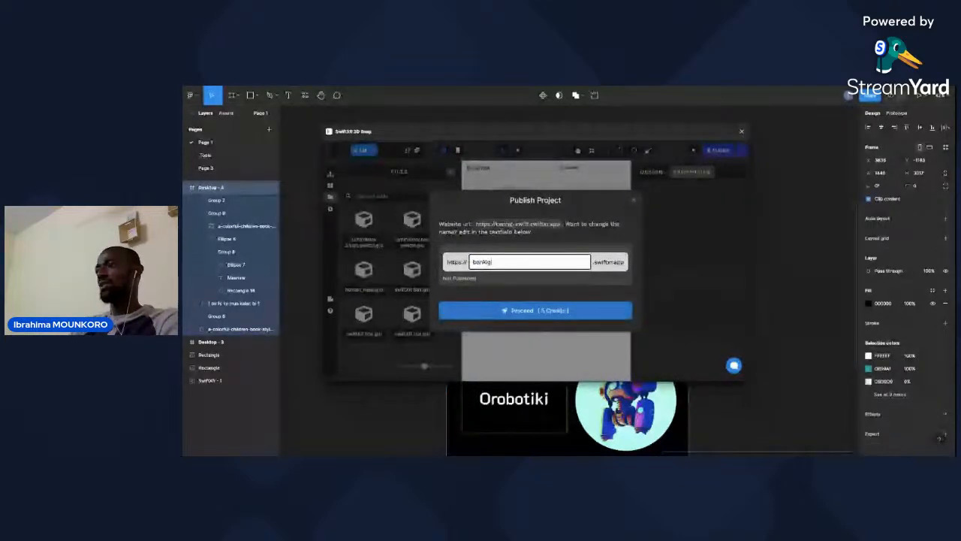
pyautogui.press('BackSpace')
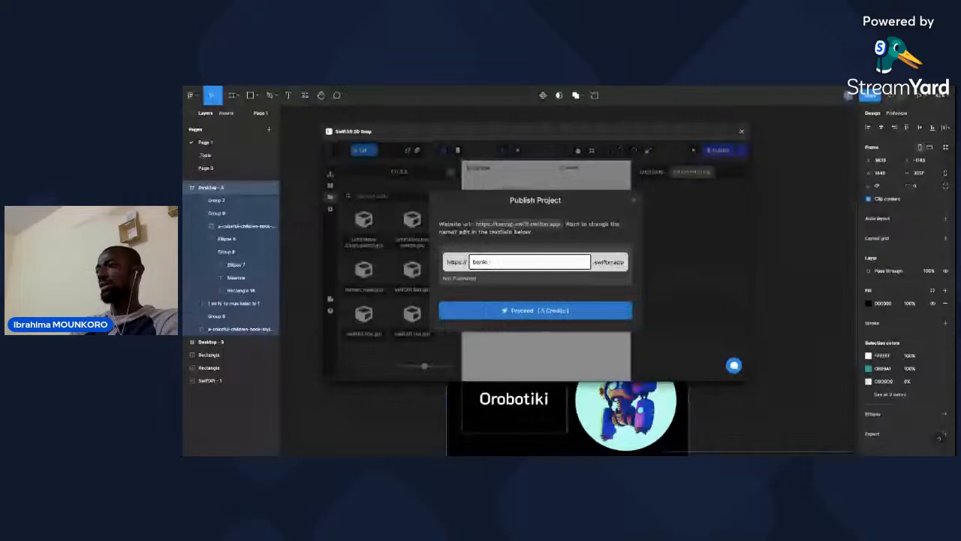
pyautogui.press('BackSpace')
pyautogui.press('BackSpace')
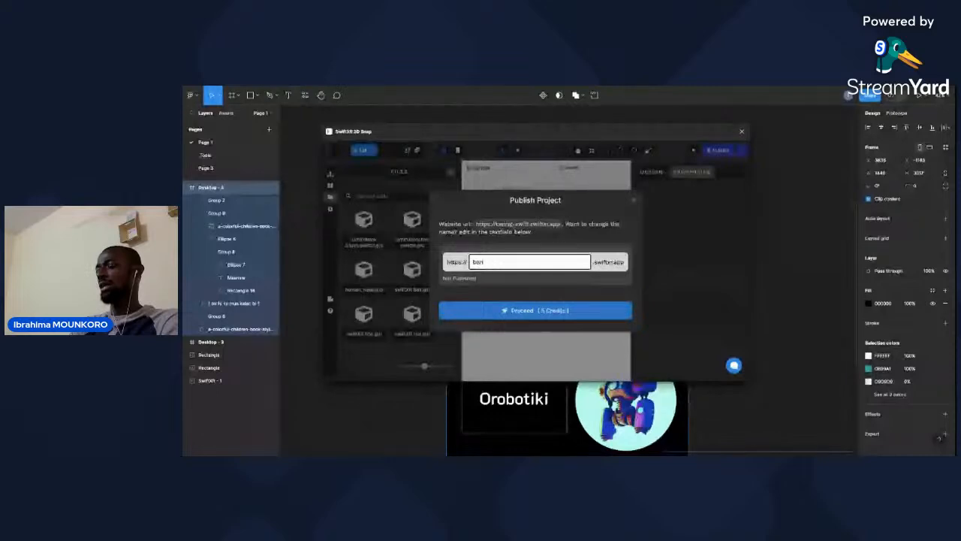
pyautogui.press('BackSpace')
pyautogui.write('manan')
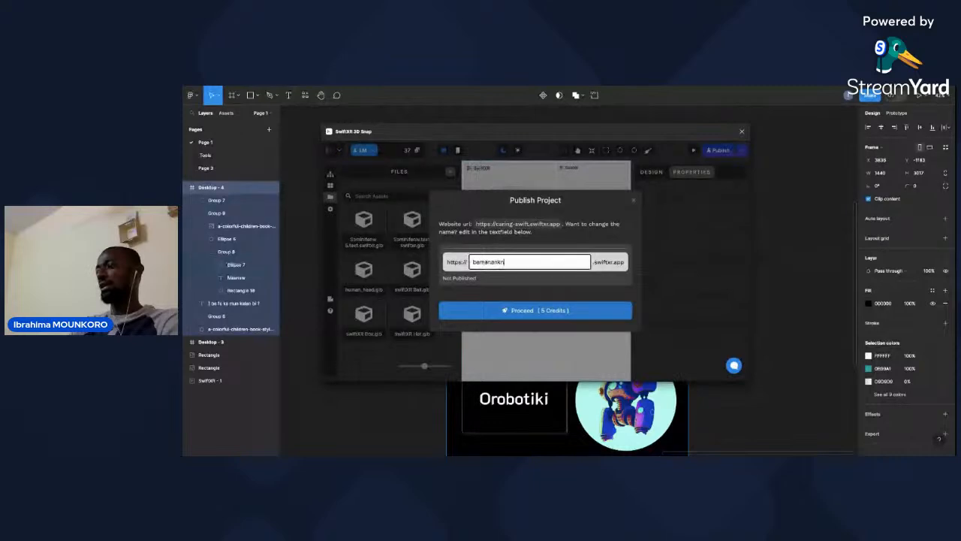
pyautogui.write('ki')
pyautogui.press('BackSpace')
pyautogui.write('an')
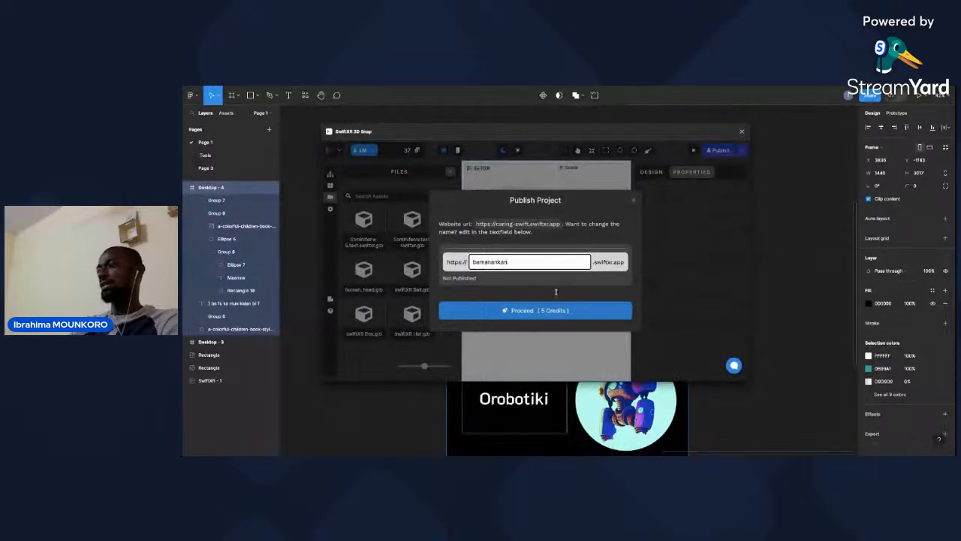
# Publish the project for 5 credits, copy its website link and close the share dialog.
pyautogui.click(524, 315)
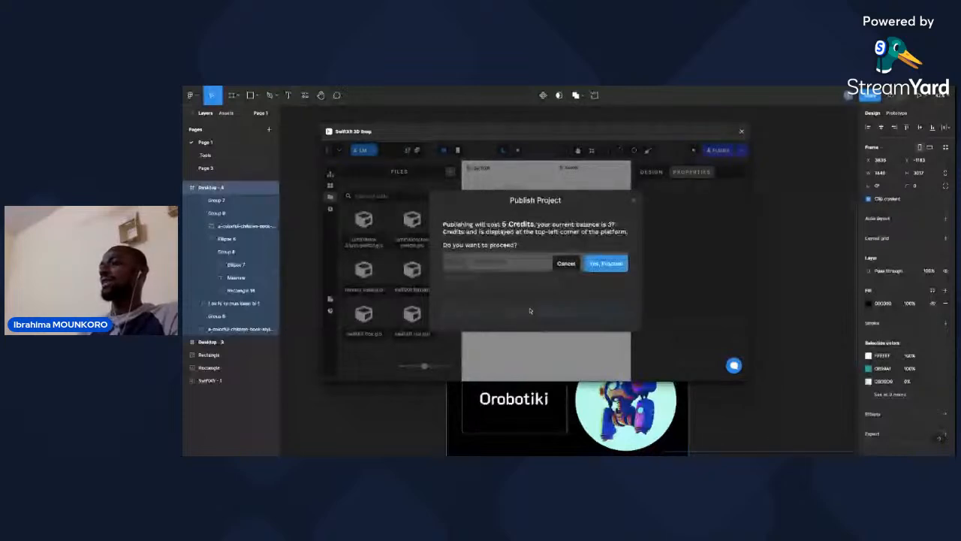
pyautogui.click(606, 265)
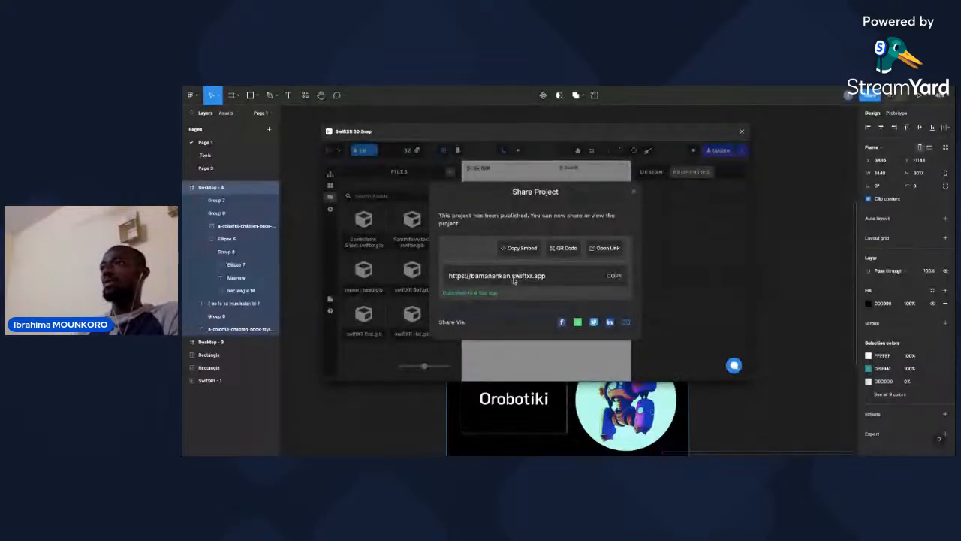
pyautogui.click(616, 276)
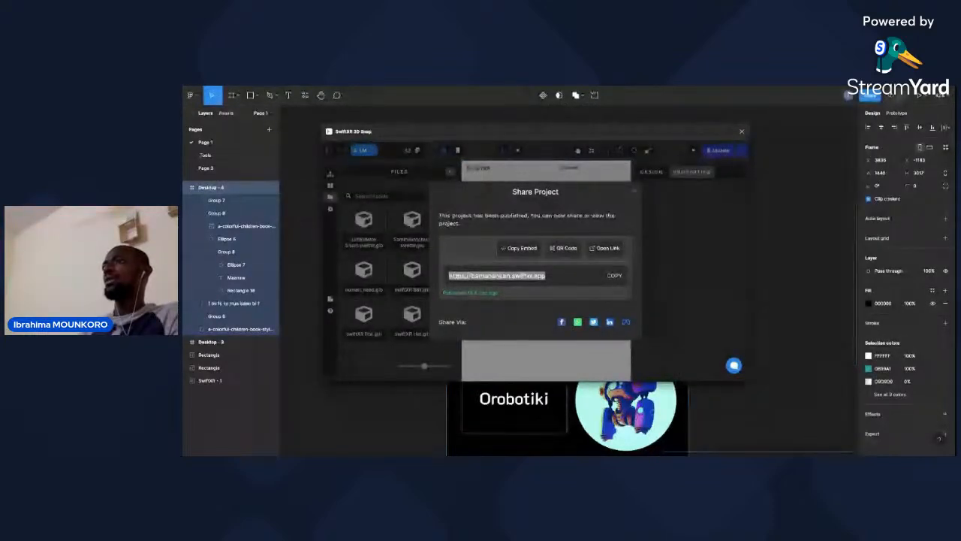
pyautogui.click(666, 266)
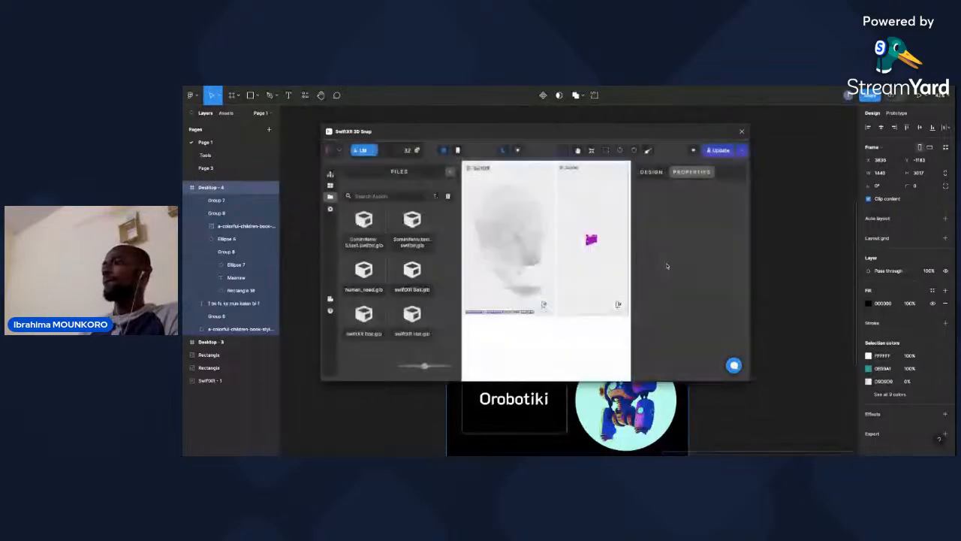
# Deselect the head model viewer and close the SwiftXR 3D Snap plugin.
pyautogui.click(550, 275)
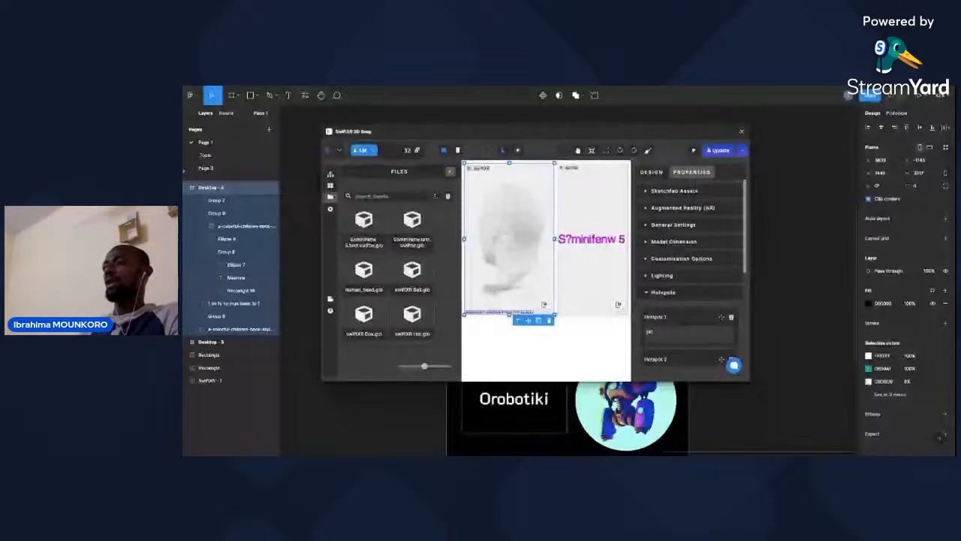
pyautogui.click(513, 339)
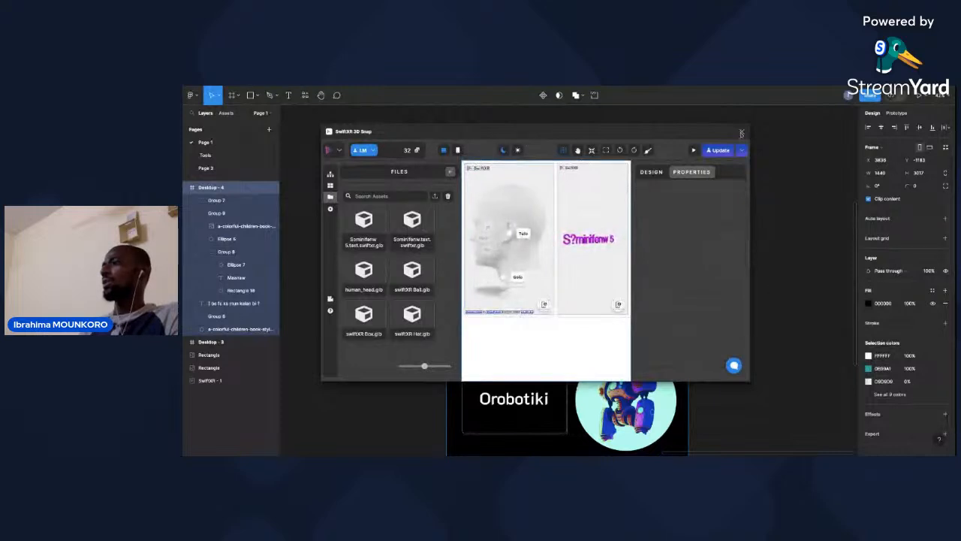
pyautogui.click(742, 131)
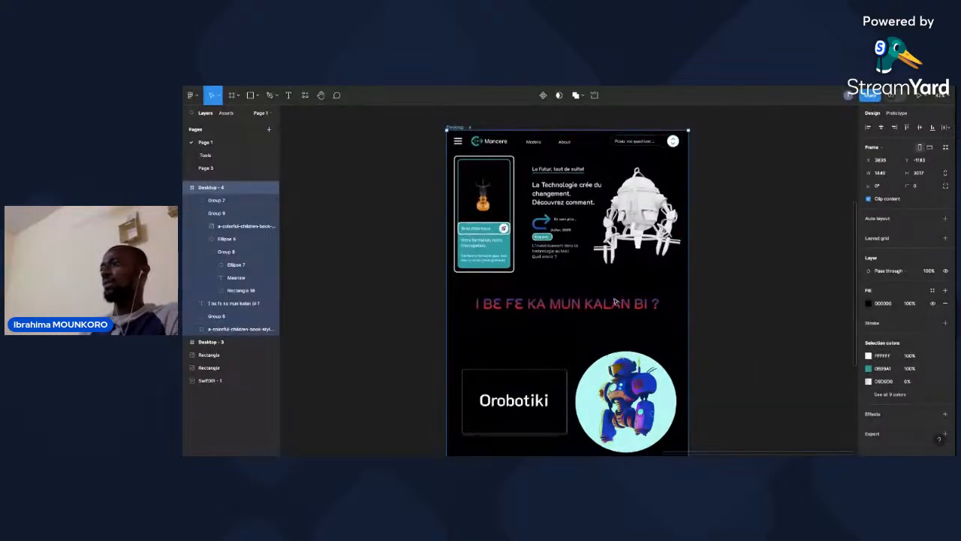
# Select the Orobotiki group in the Desktop - 4 frame and examine its card and robot image up close.
pyautogui.scroll(-3, 615, 302)
pyautogui.scroll(-2, 615, 302)
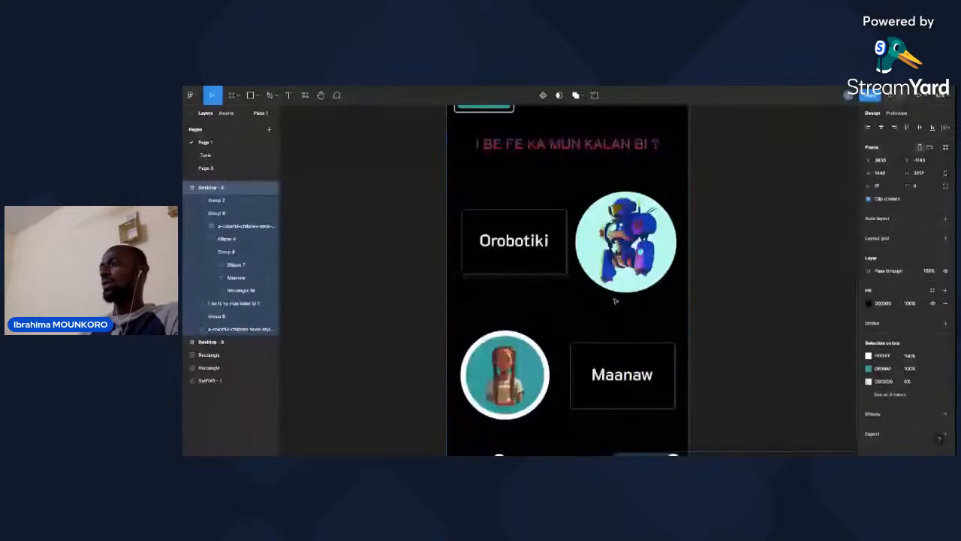
pyautogui.click(518, 232)
pyautogui.keyDown('ctrl'); pyautogui.scroll(5, 518, 232); pyautogui.keyUp('ctrl')
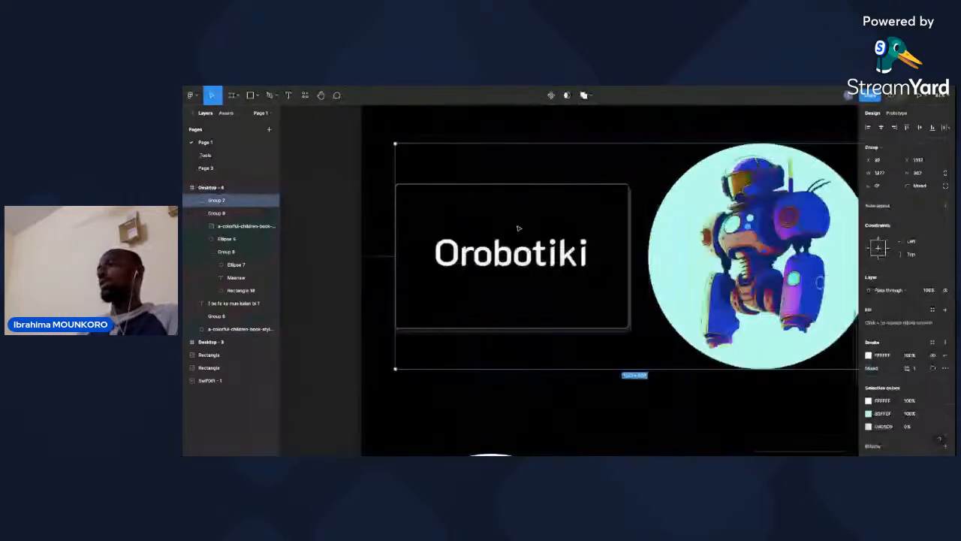
pyautogui.keyDown('ctrl'); pyautogui.scroll(1, 519, 229); pyautogui.keyUp('ctrl')
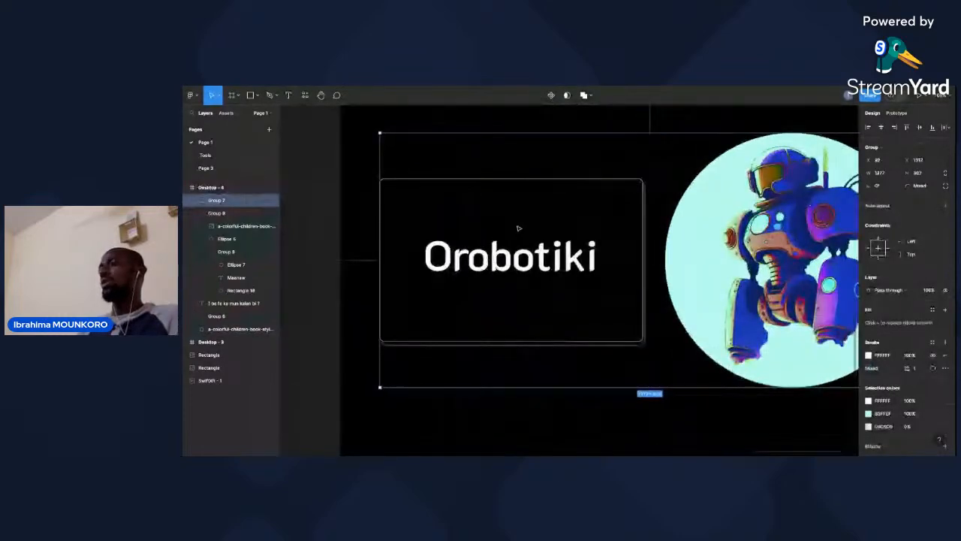
pyautogui.hscroll(1, 518, 229)
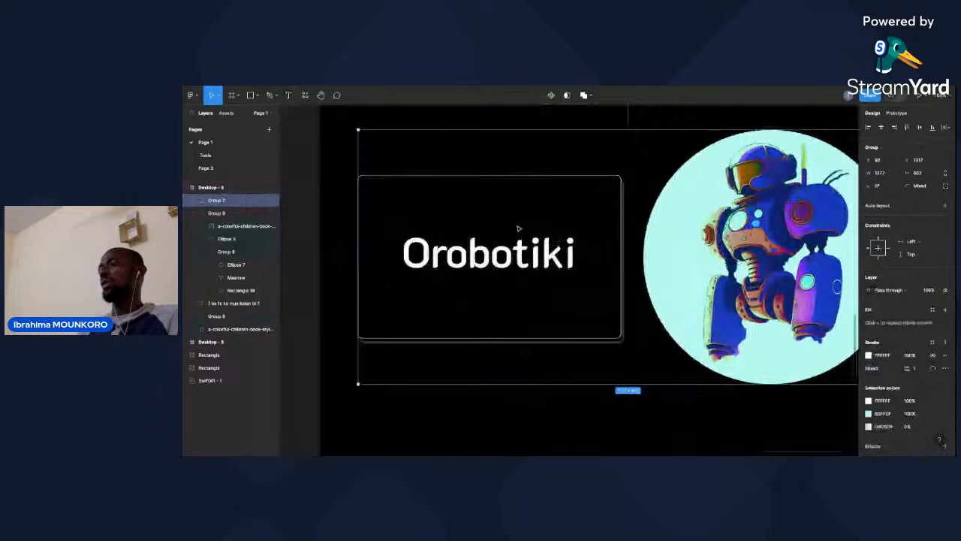
# Replace the on-click Open link address of the Maanaw text in the Desktop - 4 frame with the copied bamanankan website link.
pyautogui.keyDown('ctrl'); pyautogui.scroll(-1, 518, 228); pyautogui.keyUp('ctrl')
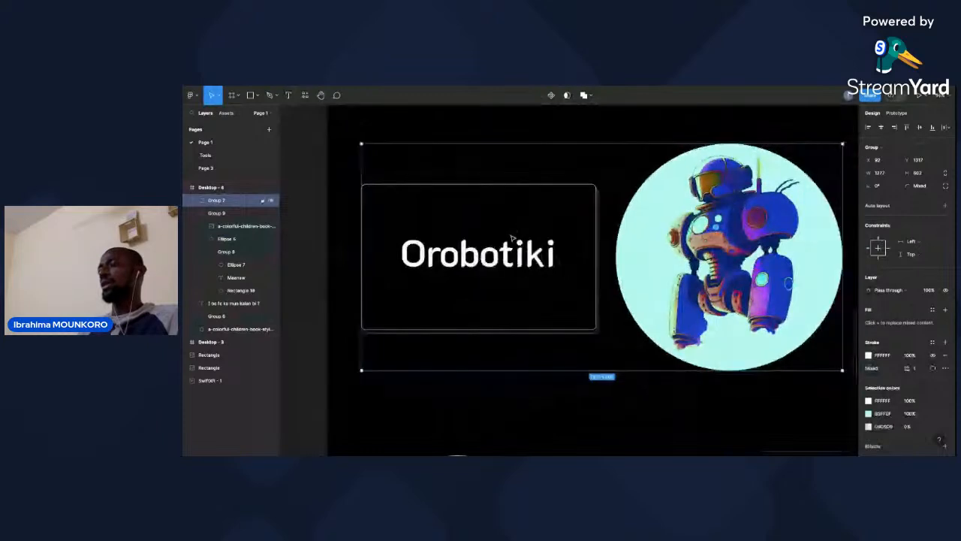
pyautogui.scroll(-5, 513, 236)
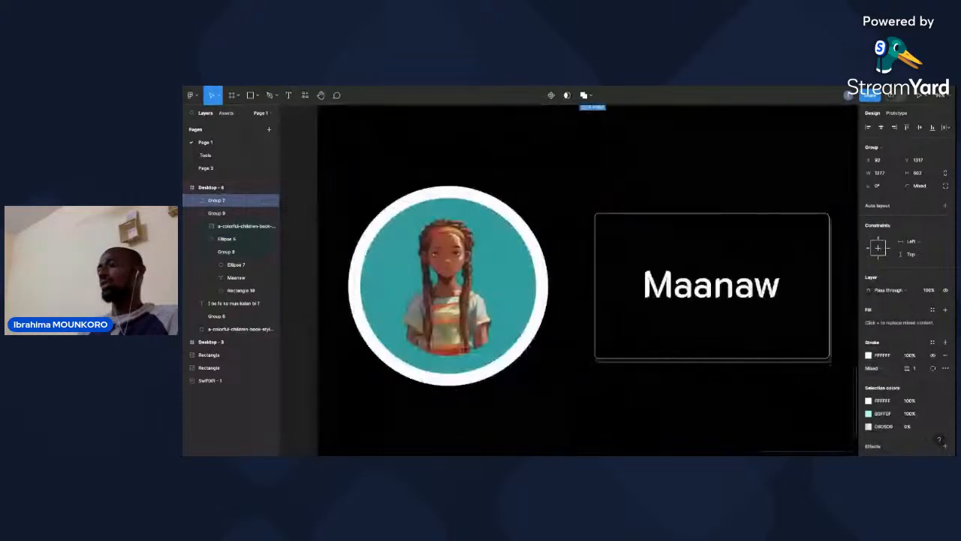
pyautogui.scroll(-1, 672, 258)
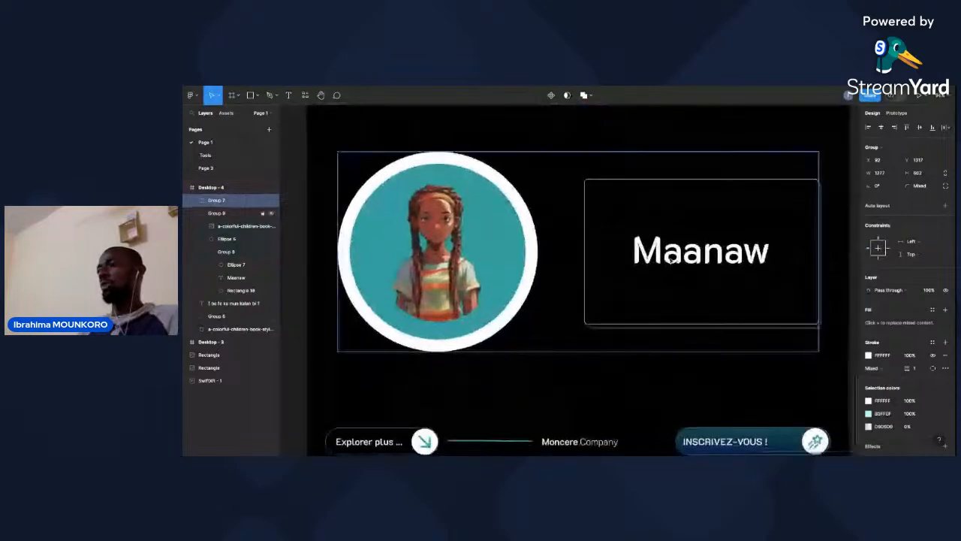
pyautogui.doubleClick(672, 258)
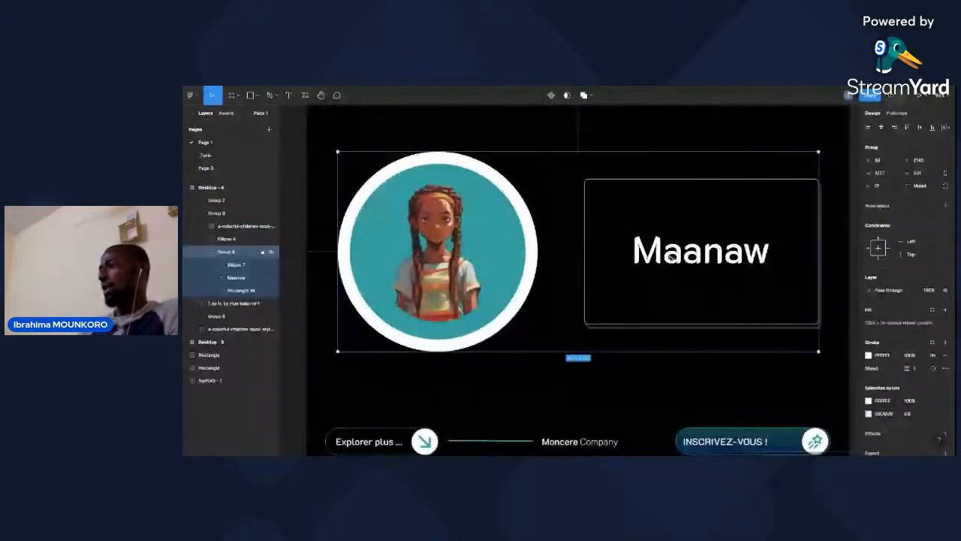
pyautogui.click(672, 257)
pyautogui.hotkey('shift', 'e')
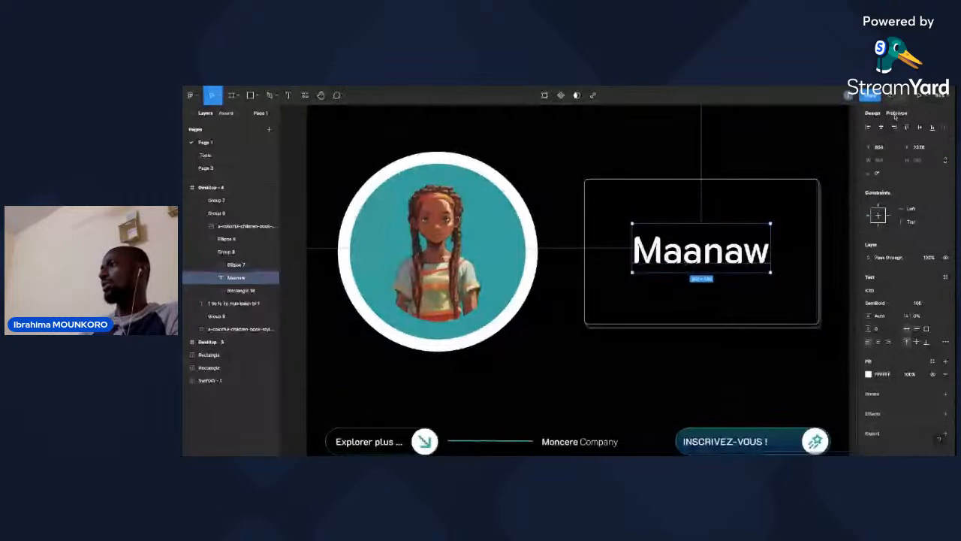
pyautogui.click(785, 245)
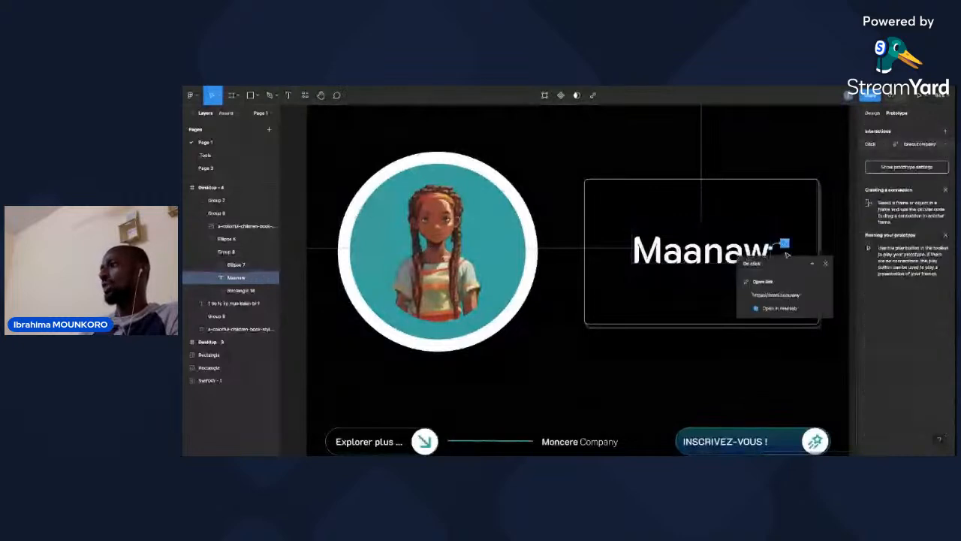
pyautogui.click(779, 295)
pyautogui.hotkey('ctrl', 'v')
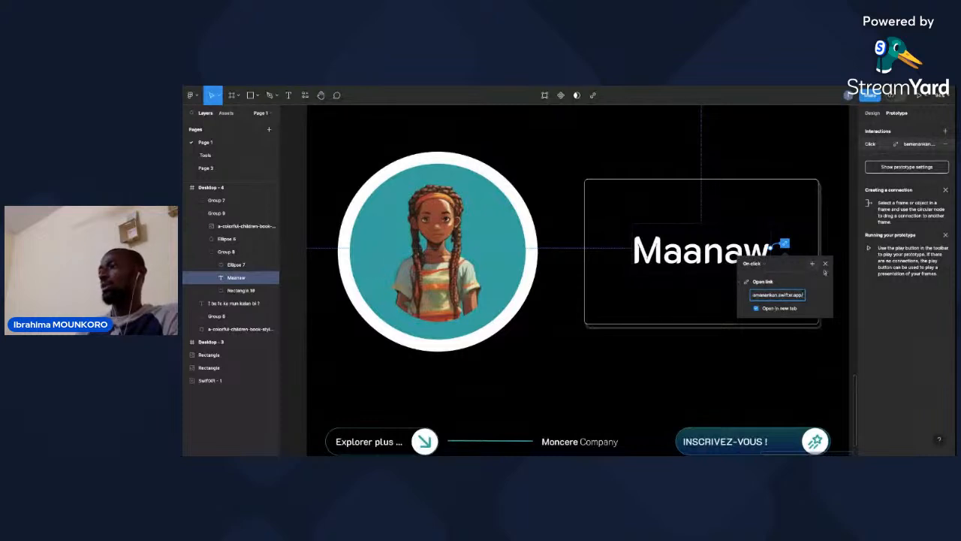
pyautogui.click(785, 384)
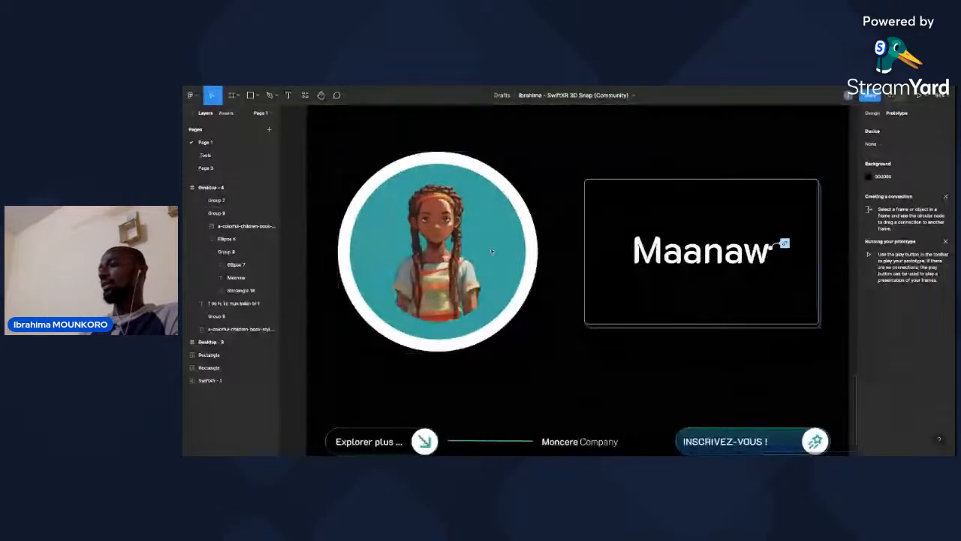
# Replace the Maanaw text on the card beside the girl's portrait with "Sɔminifenw".
pyautogui.click(678, 257)
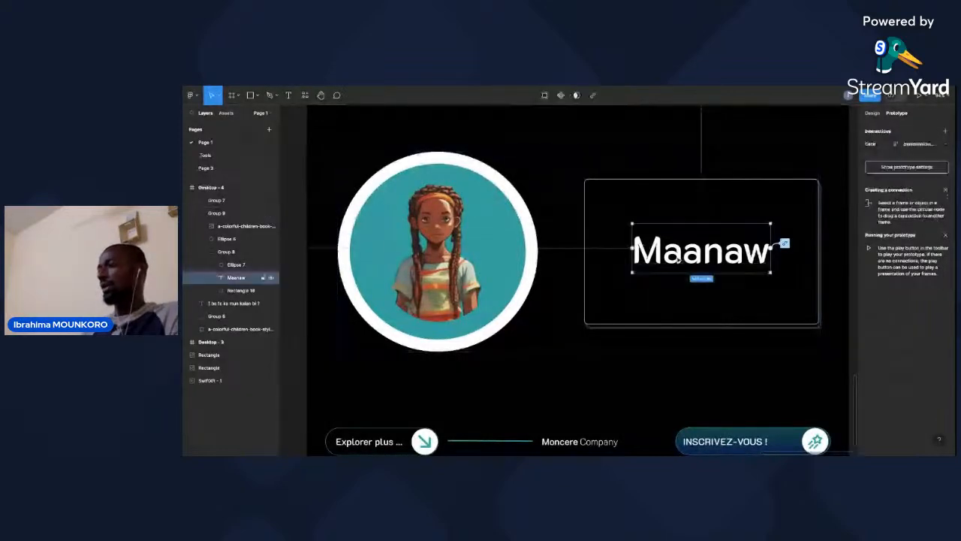
pyautogui.click(872, 113)
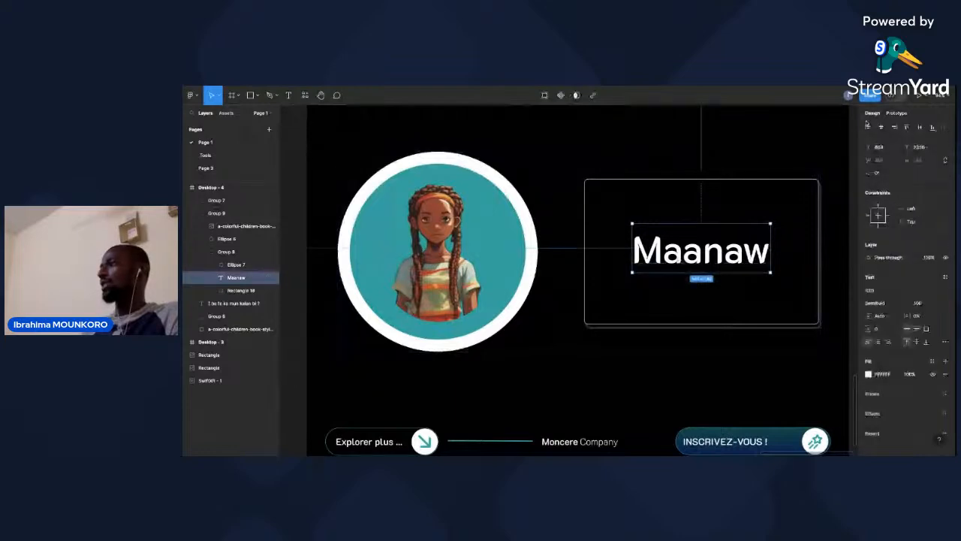
pyautogui.doubleClick(705, 258)
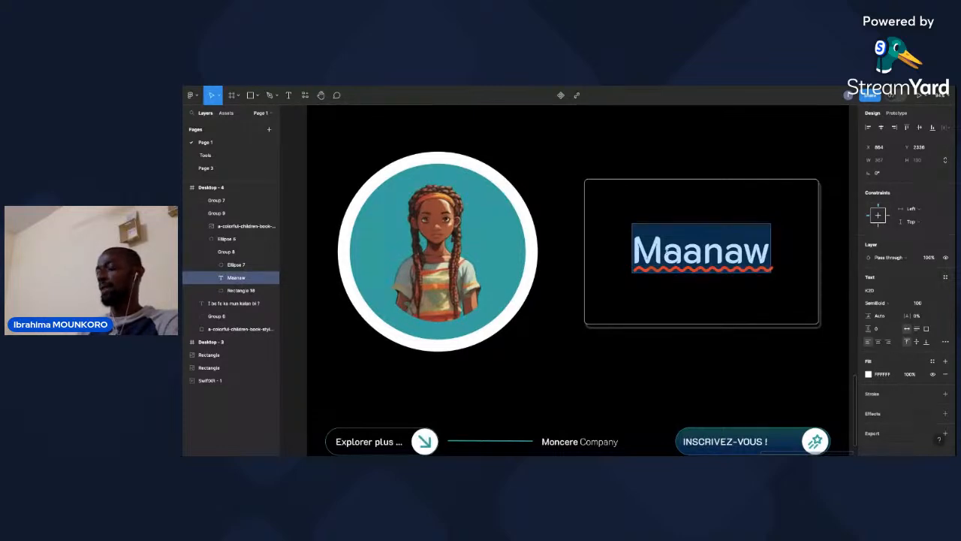
pyautogui.hotkey('ctrl', 'v')
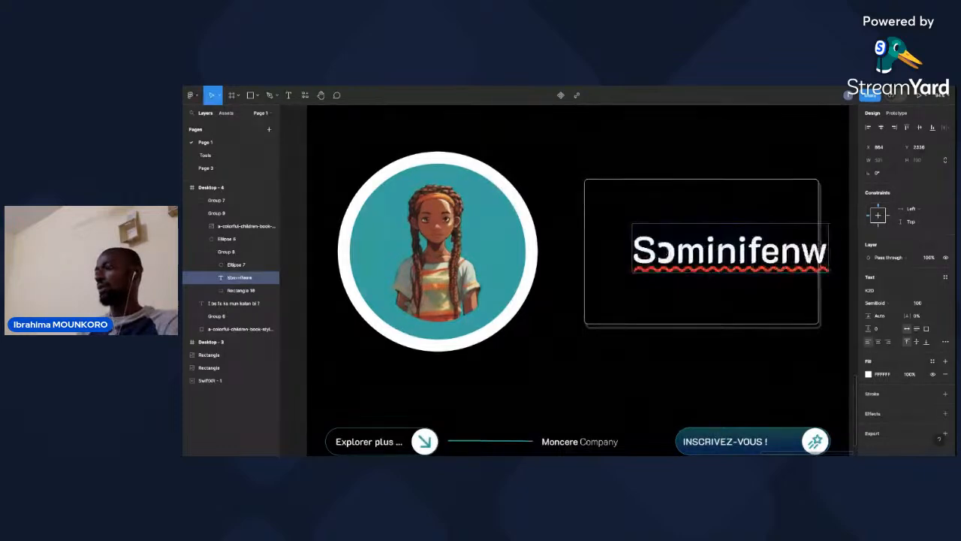
pyautogui.click(683, 254)
pyautogui.click(689, 295)
# Centre the Sɔminifenw text inside its card and deselect it.
pyautogui.moveTo(732, 260); pyautogui.dragTo(711, 266)
pyautogui.hotkey('shift', 'Left')
pyautogui.hotkey('shift', 'Left')
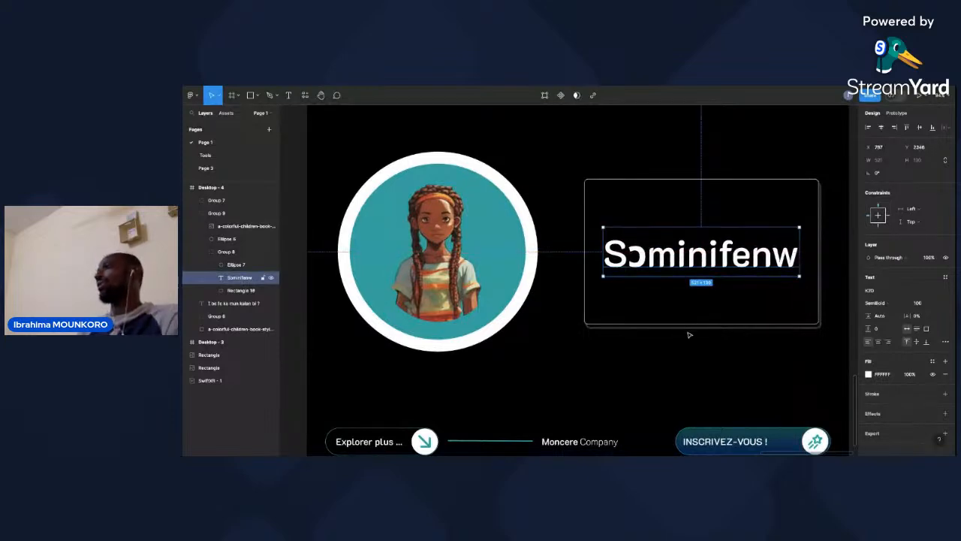
pyautogui.click(687, 357)
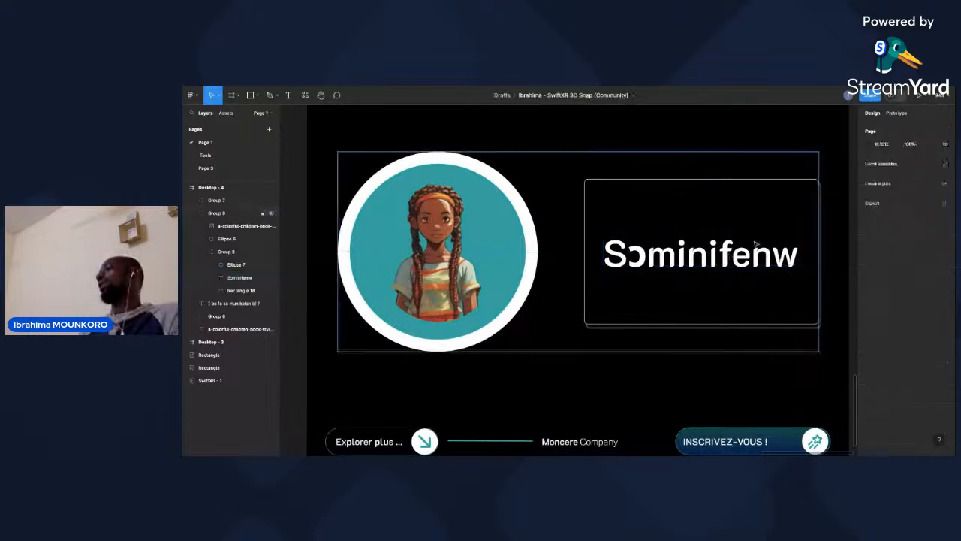
# Change the card's text to "Sɔminifen 5" by replacing its final w with a space and the number.
pyautogui.click(790, 259)
pyautogui.doubleClick(790, 260)
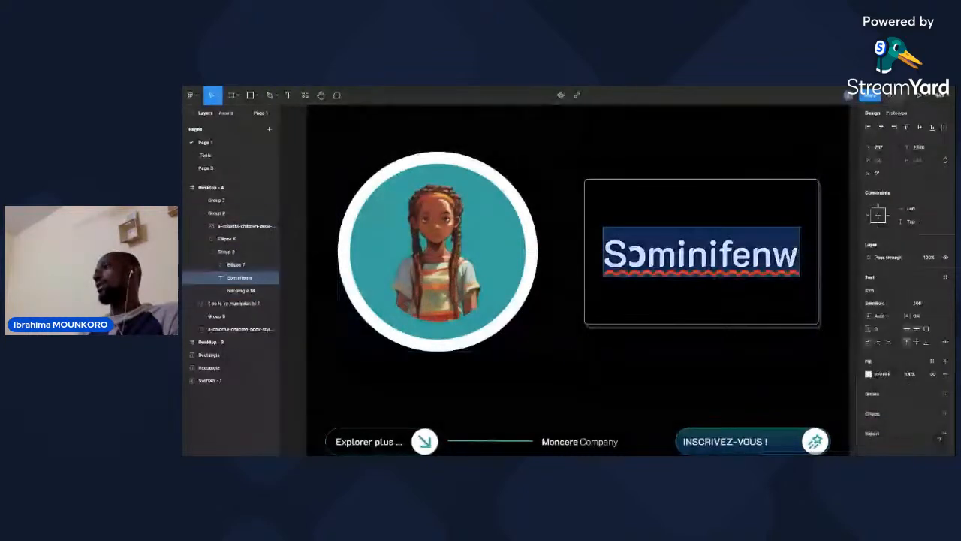
pyautogui.press('Right')
pyautogui.press('BackSpace')
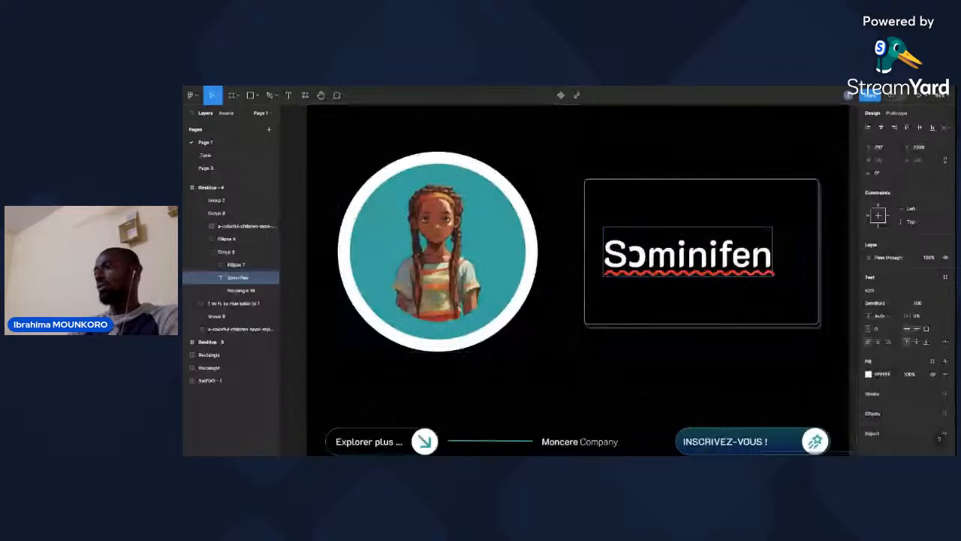
pyautogui.write('5')
pyautogui.press('Escape')
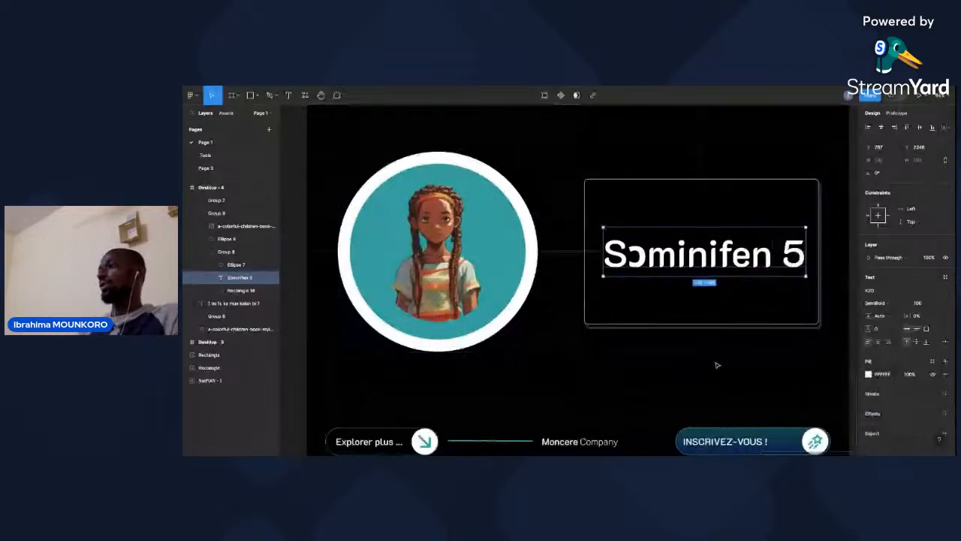
# Recentre the Sɔminifen 5 text horizontally in its card and deselect it.
pyautogui.moveTo(739, 262); pyautogui.dragTo(737, 261)
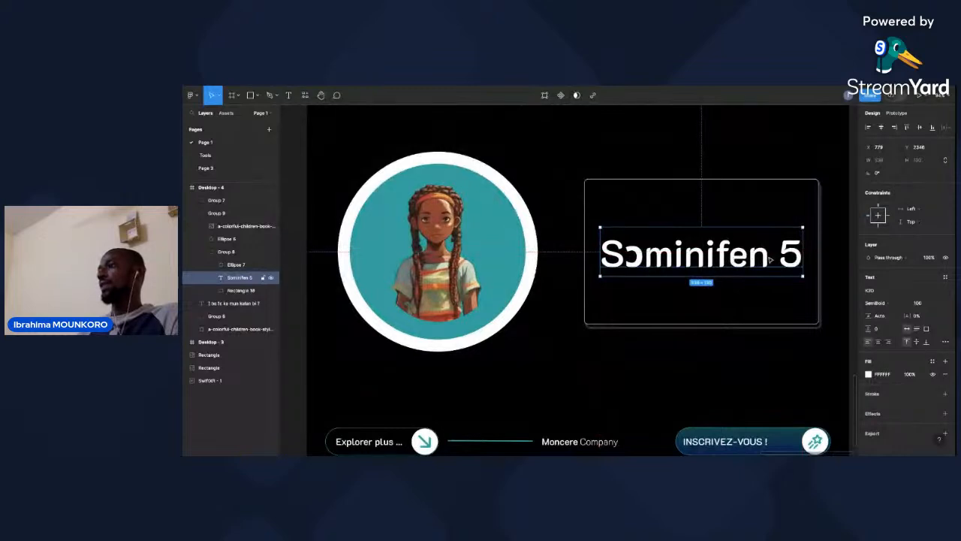
pyautogui.doubleClick(770, 259)
pyautogui.click(566, 228)
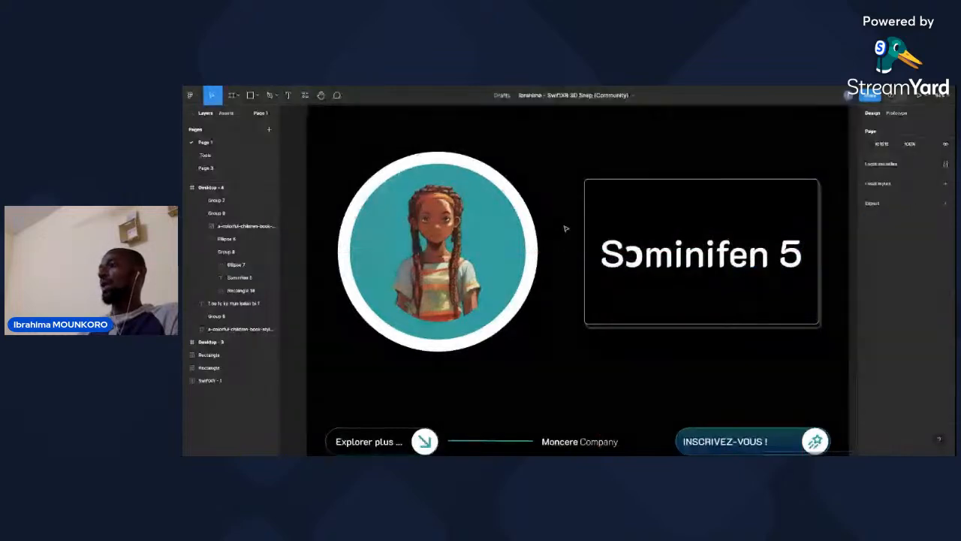